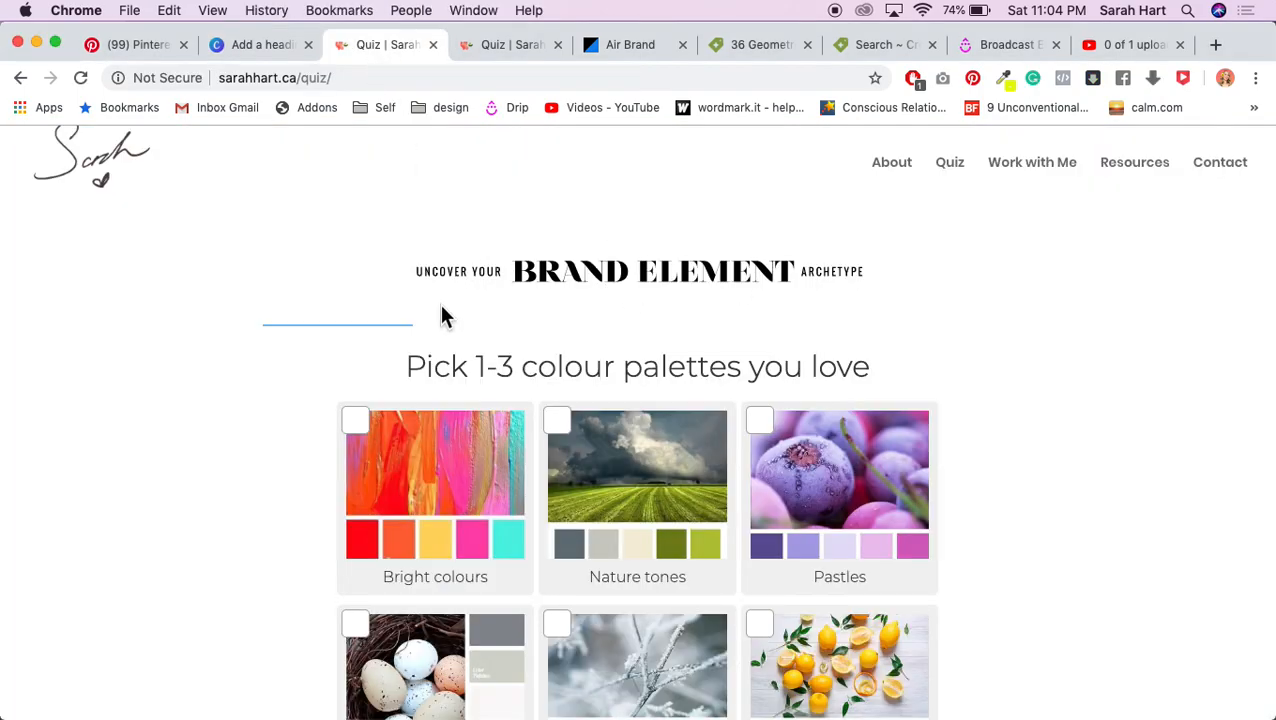
Step: Show the Brand Element quiz results: Earth 36%, Air 27%, Water and Fire 18%
{"action": "left_click", "coordinate": [500, 48]}
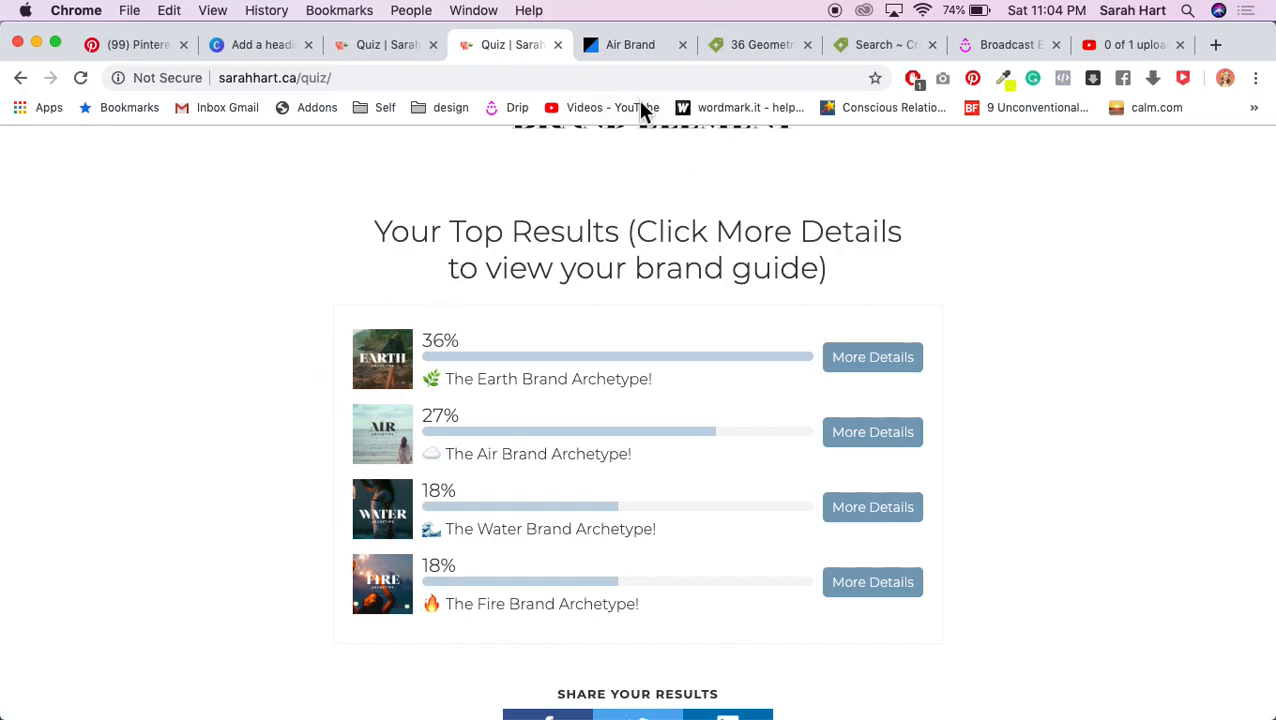
Step: Page back to the Readymag Air Brand colours slide, scan its palettes, then return to Canva
{"action": "left_click", "coordinate": [621, 50]}
{"action": "scroll", "coordinate": [909, 262], "scroll_direction": "up", "scroll_amount": 5}
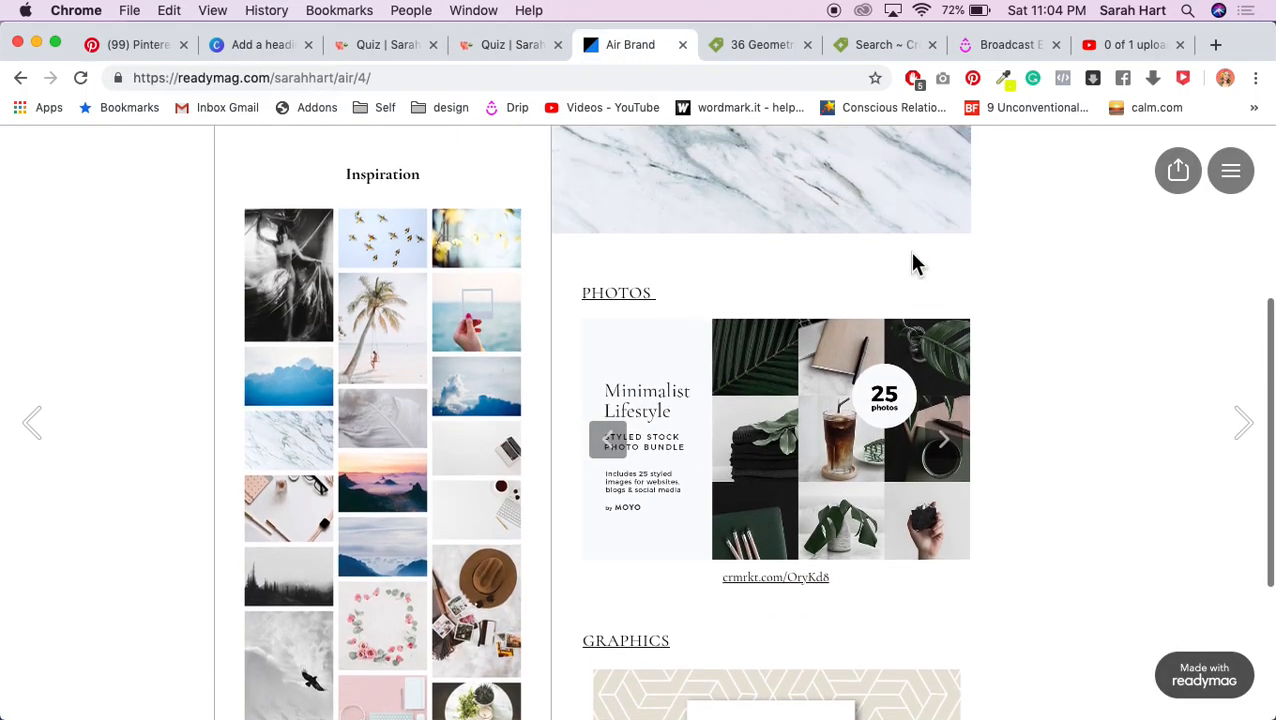
{"action": "left_click", "coordinate": [35, 426]}
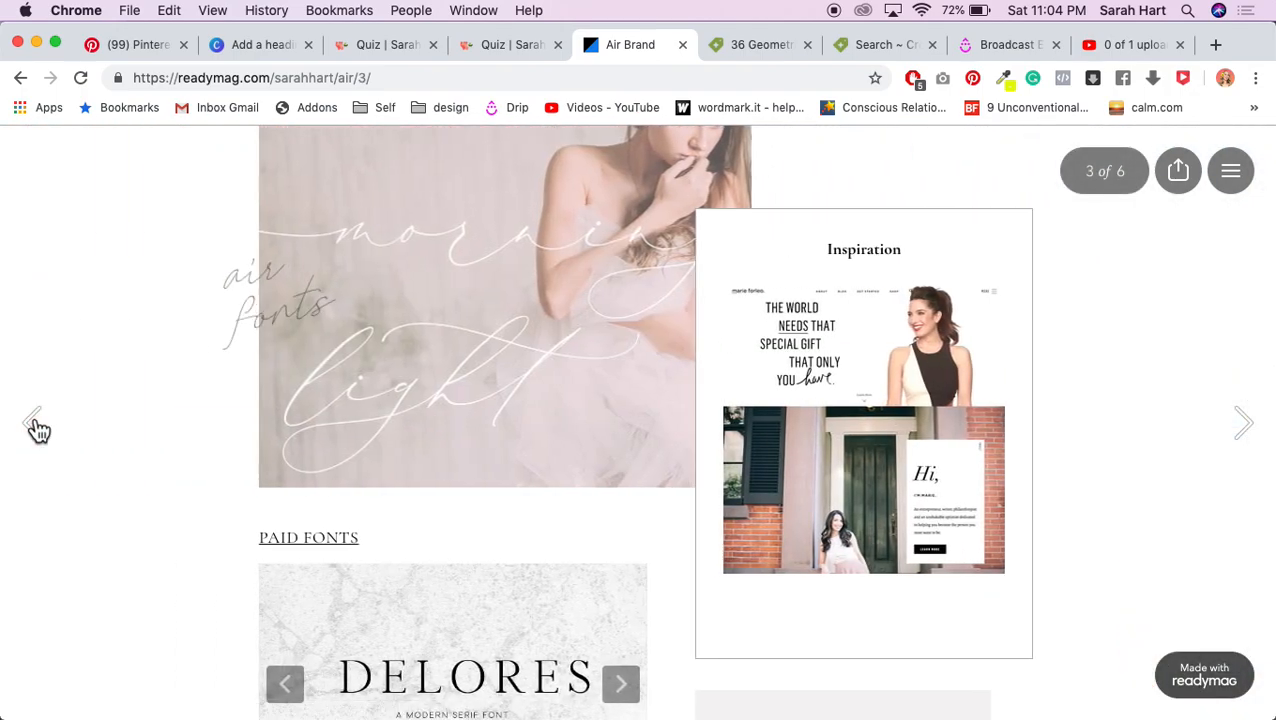
{"action": "left_click", "coordinate": [35, 426]}
{"action": "scroll", "coordinate": [628, 426], "scroll_direction": "down", "scroll_amount": 10}
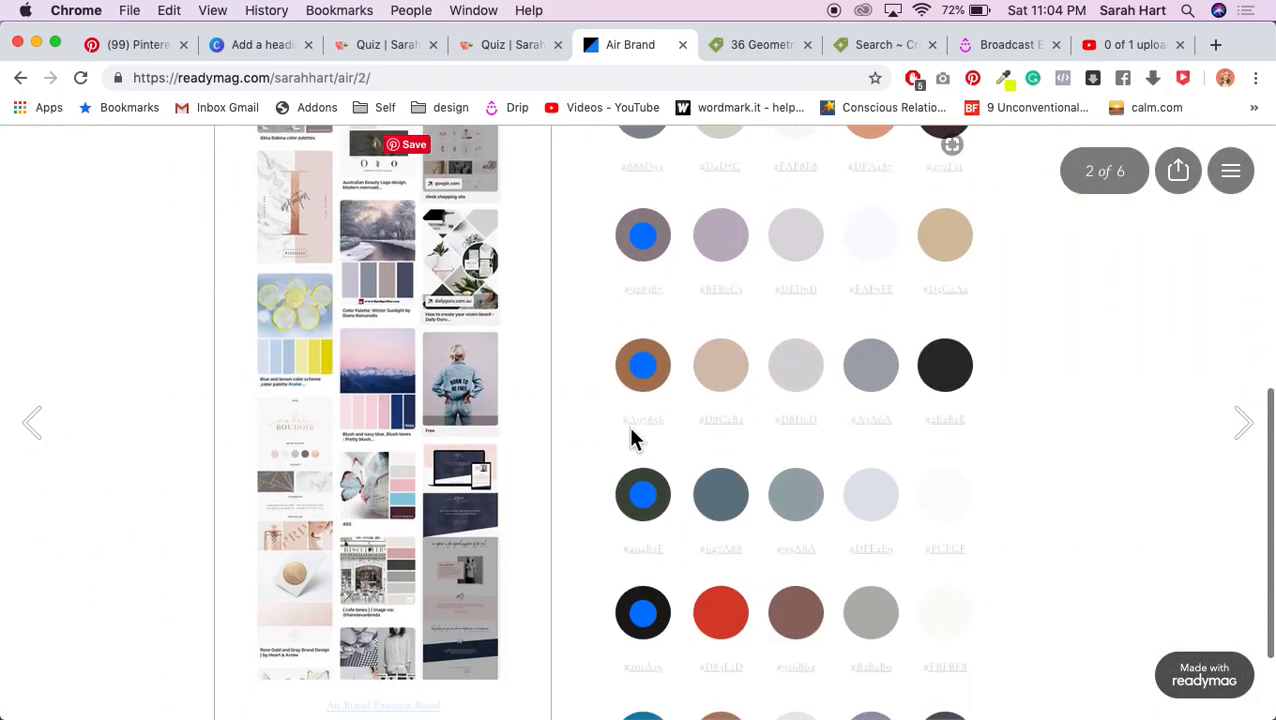
{"action": "scroll", "coordinate": [925, 345], "scroll_direction": "up", "scroll_amount": 10}
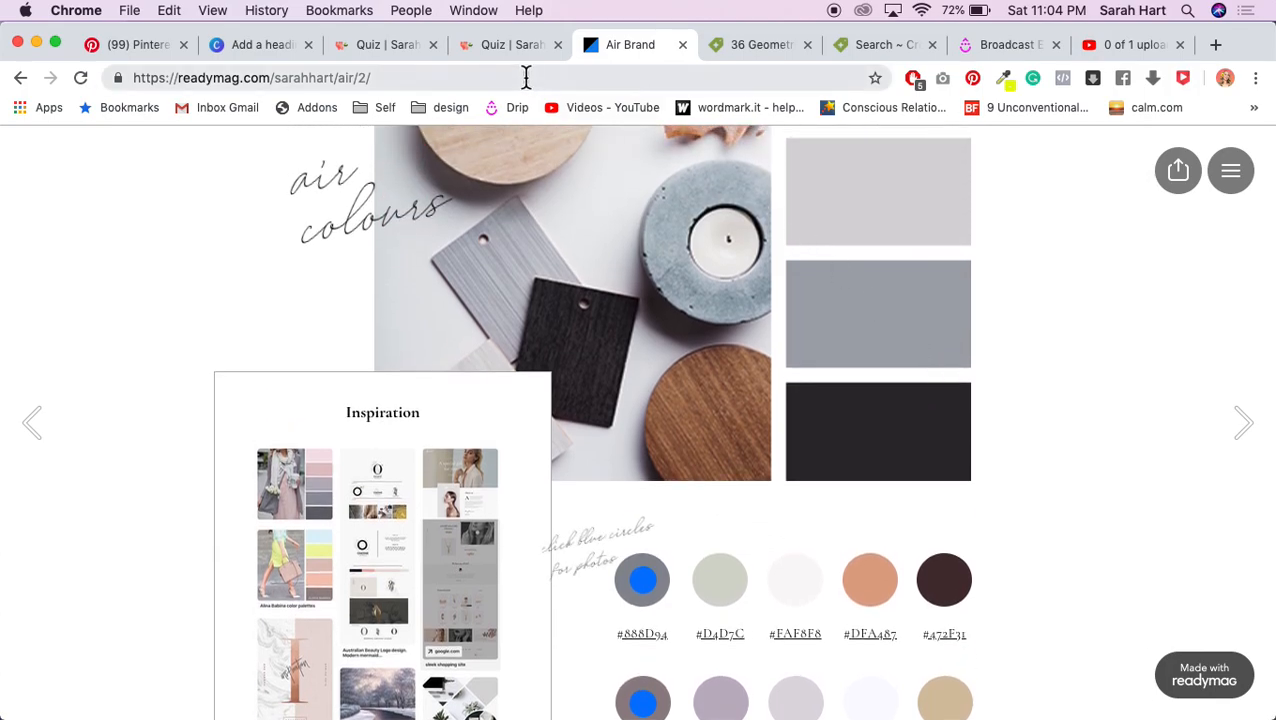
{"action": "left_click", "coordinate": [385, 46]}
{"action": "left_click", "coordinate": [258, 45]}
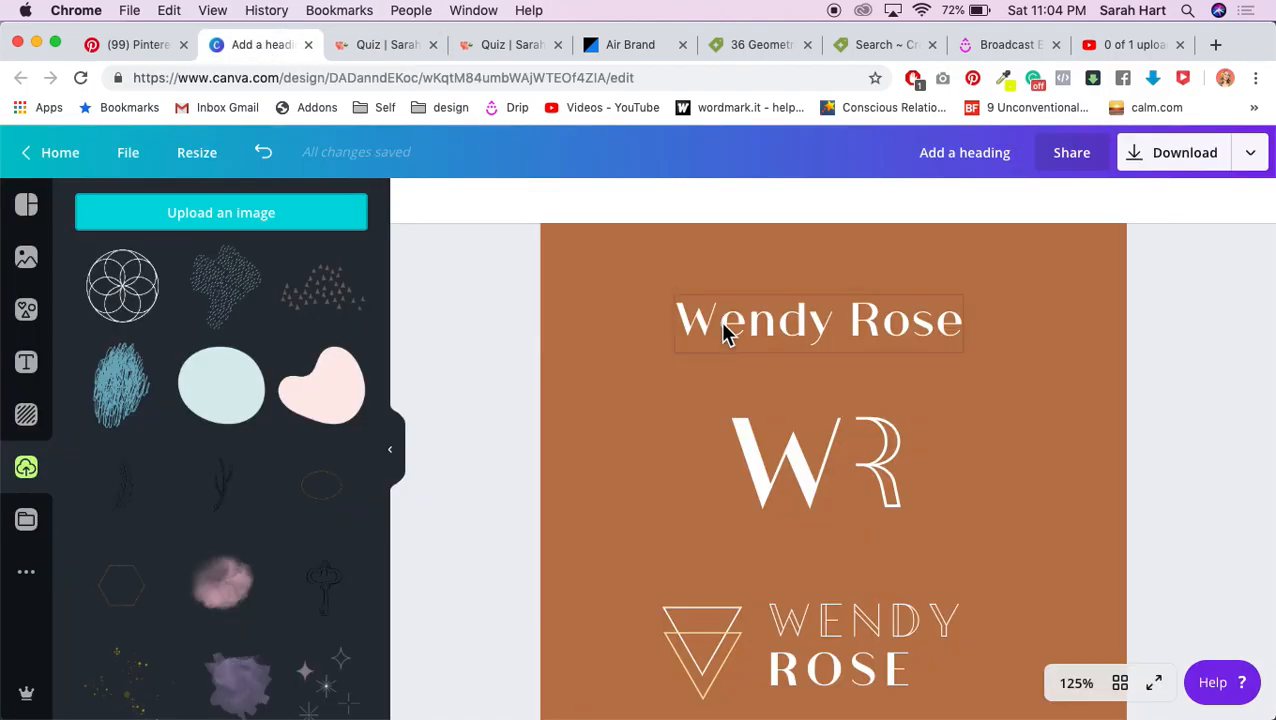
{"action": "scroll", "coordinate": [497, 593], "scroll_direction": "down", "scroll_amount": 1}
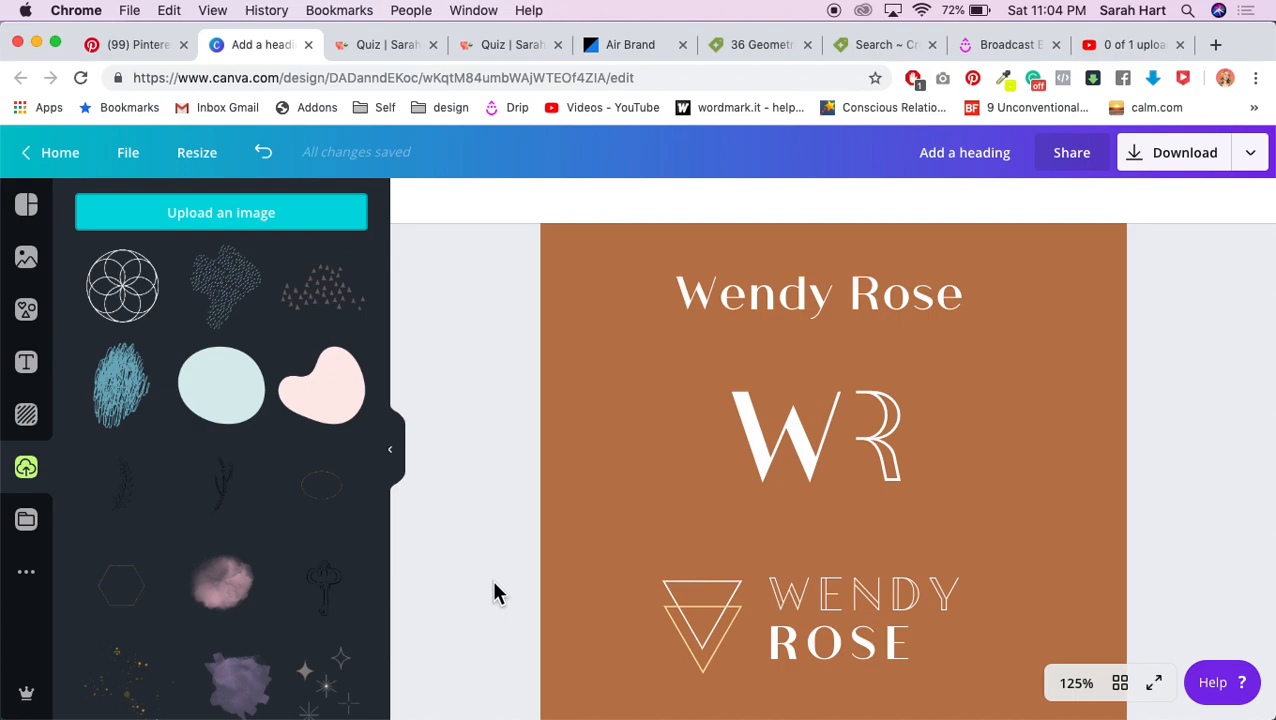
{"action": "scroll", "coordinate": [497, 593], "scroll_direction": "up", "scroll_amount": 2}
{"action": "scroll", "coordinate": [497, 593], "scroll_direction": "down", "scroll_amount": 5}
{"action": "scroll", "coordinate": [497, 593], "scroll_direction": "up", "scroll_amount": 10}
{"action": "scroll", "coordinate": [497, 593], "scroll_direction": "down", "scroll_amount": 2}
{"action": "scroll", "coordinate": [497, 593], "scroll_direction": "down", "scroll_amount": 8}
{"action": "scroll", "coordinate": [497, 593], "scroll_direction": "up", "scroll_amount": 1}
{"action": "scroll", "coordinate": [497, 593], "scroll_direction": "down", "scroll_amount": 5}
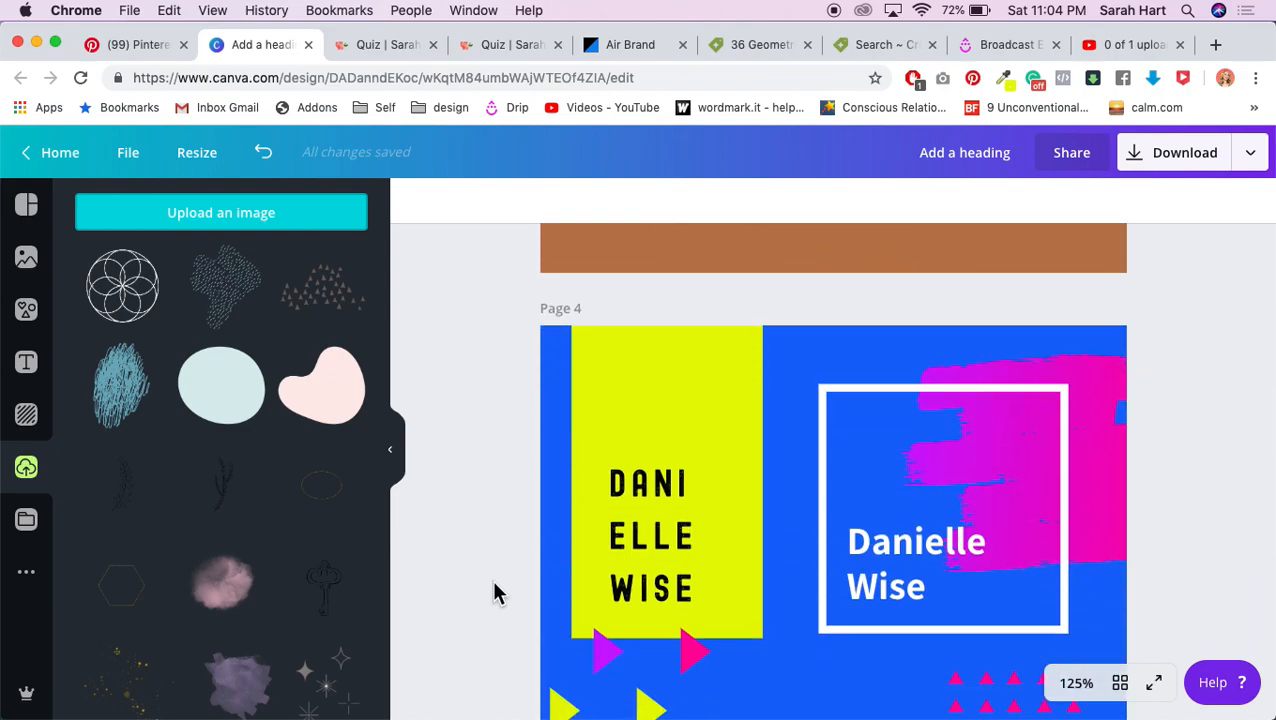
{"action": "scroll", "coordinate": [497, 593], "scroll_direction": "down", "scroll_amount": 8}
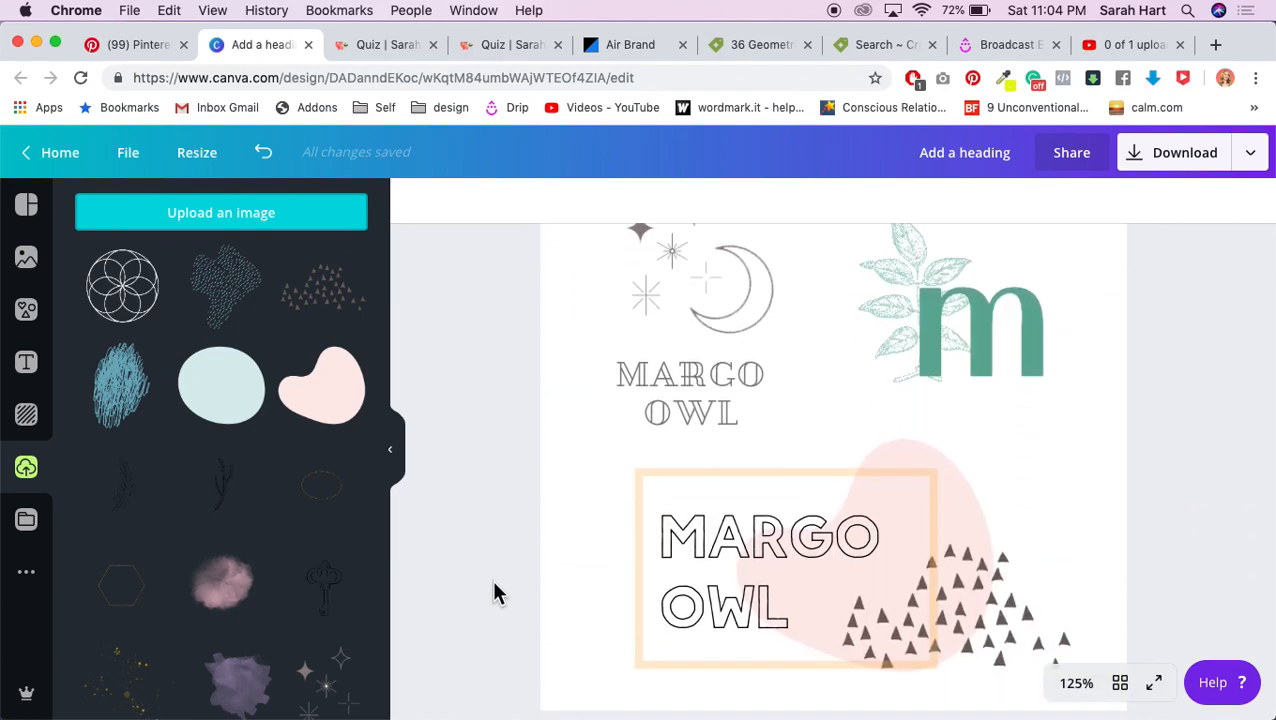
{"action": "scroll", "coordinate": [497, 593], "scroll_direction": "up", "scroll_amount": 15}
{"action": "scroll", "coordinate": [497, 593], "scroll_direction": "down", "scroll_amount": 4}
{"action": "scroll", "coordinate": [497, 593], "scroll_direction": "up", "scroll_amount": 2}
{"action": "scroll", "coordinate": [497, 593], "scroll_direction": "up", "scroll_amount": 3}
{"action": "scroll", "coordinate": [497, 593], "scroll_direction": "down", "scroll_amount": 3}
{"action": "scroll", "coordinate": [497, 593], "scroll_direction": "up", "scroll_amount": 2}
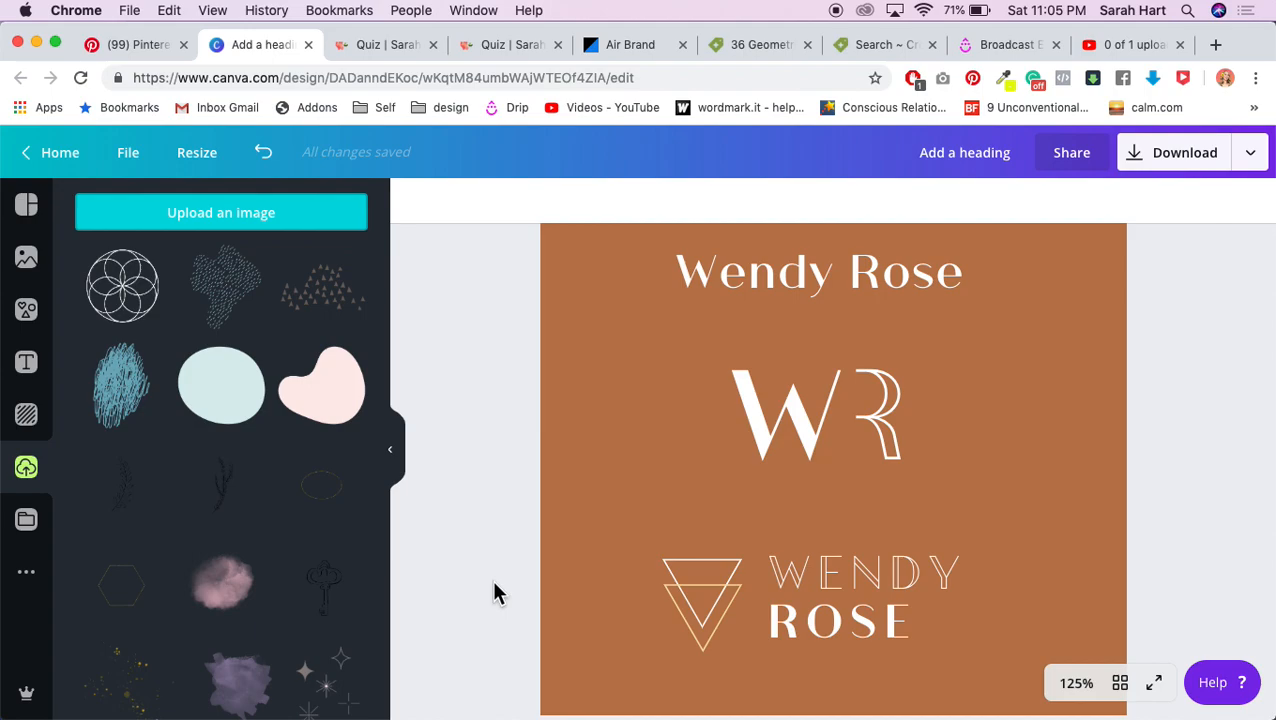
Step: Switch from Canva to the quiz's 'Pick 1-3 colour palettes you love' page
{"action": "left_click", "coordinate": [379, 46]}
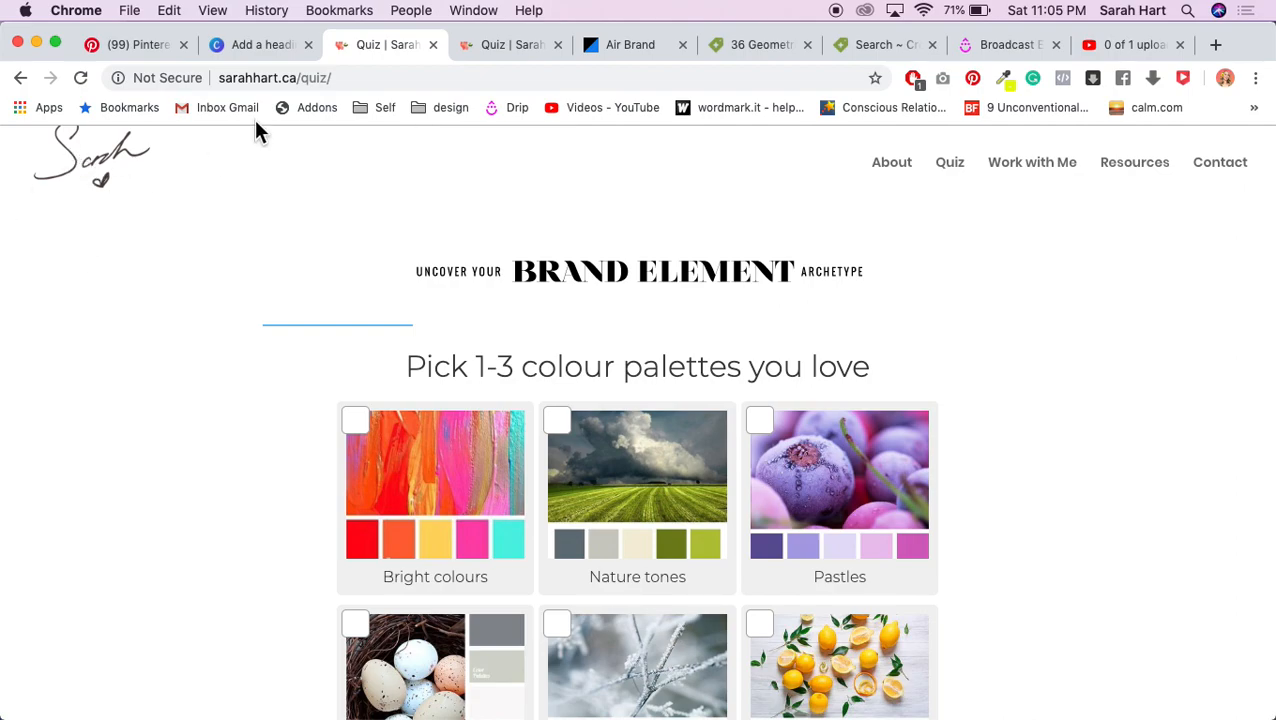
Step: Page through Air Brand slides one to three, covering colours and fonts, then return to Canva
{"action": "left_click", "coordinate": [265, 50]}
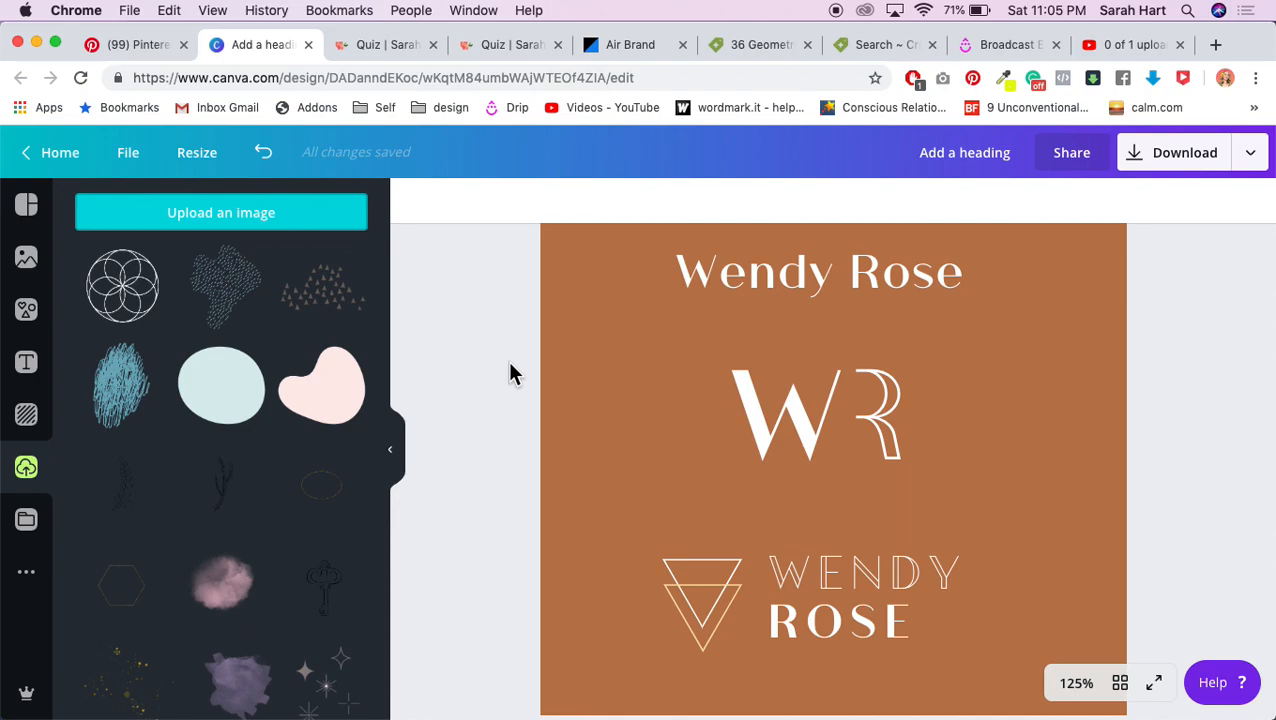
{"action": "scroll", "coordinate": [510, 373], "scroll_direction": "up", "scroll_amount": 1}
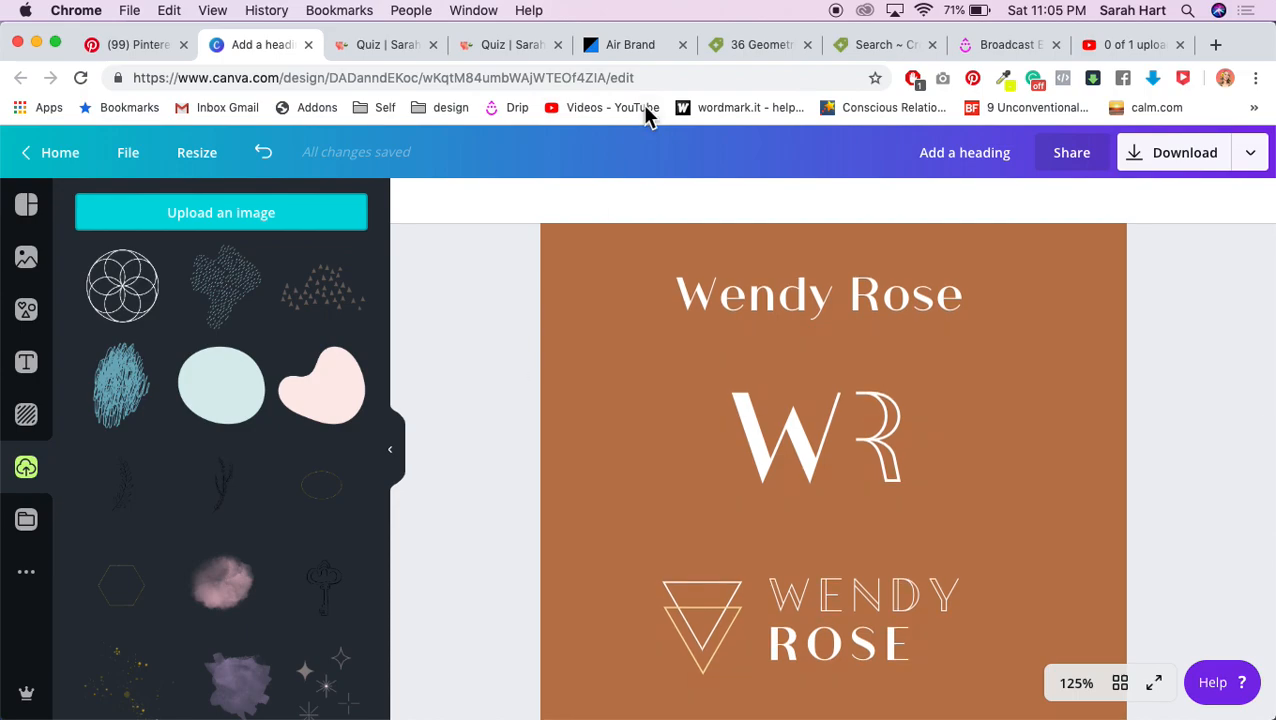
{"action": "left_click", "coordinate": [622, 52]}
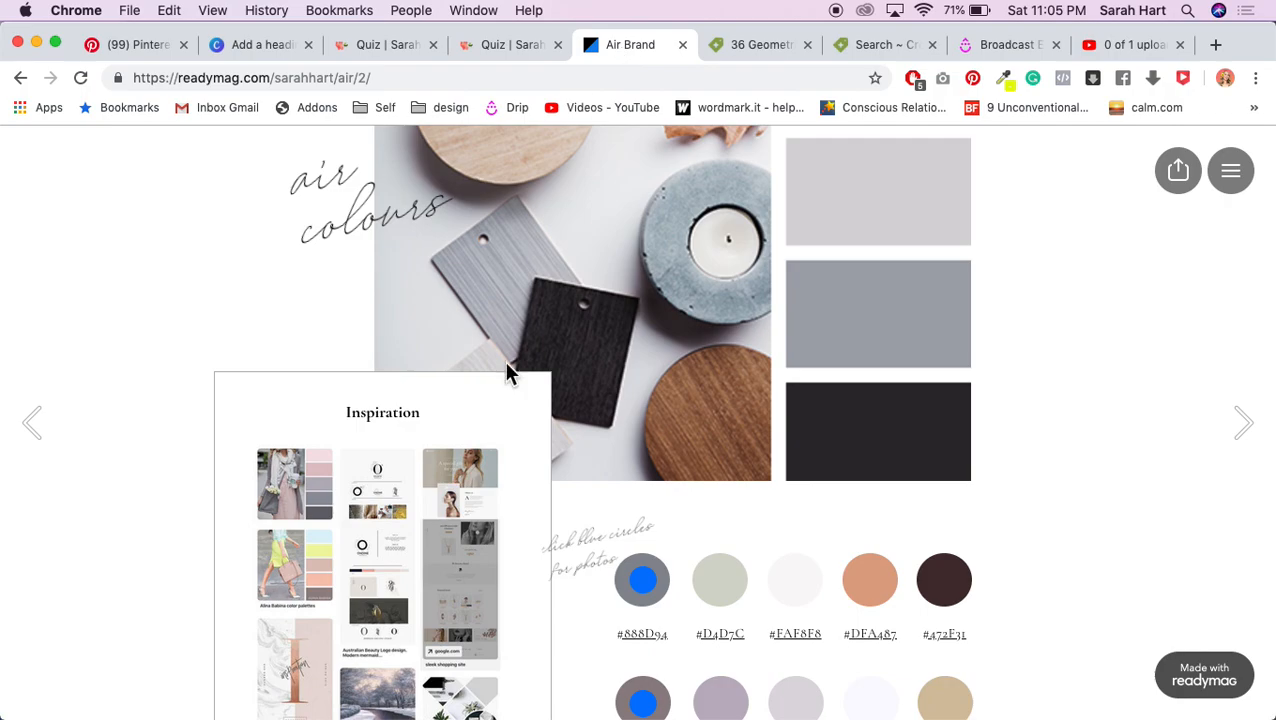
{"action": "scroll", "coordinate": [510, 400], "scroll_direction": "down", "scroll_amount": 2}
{"action": "left_click", "coordinate": [25, 423]}
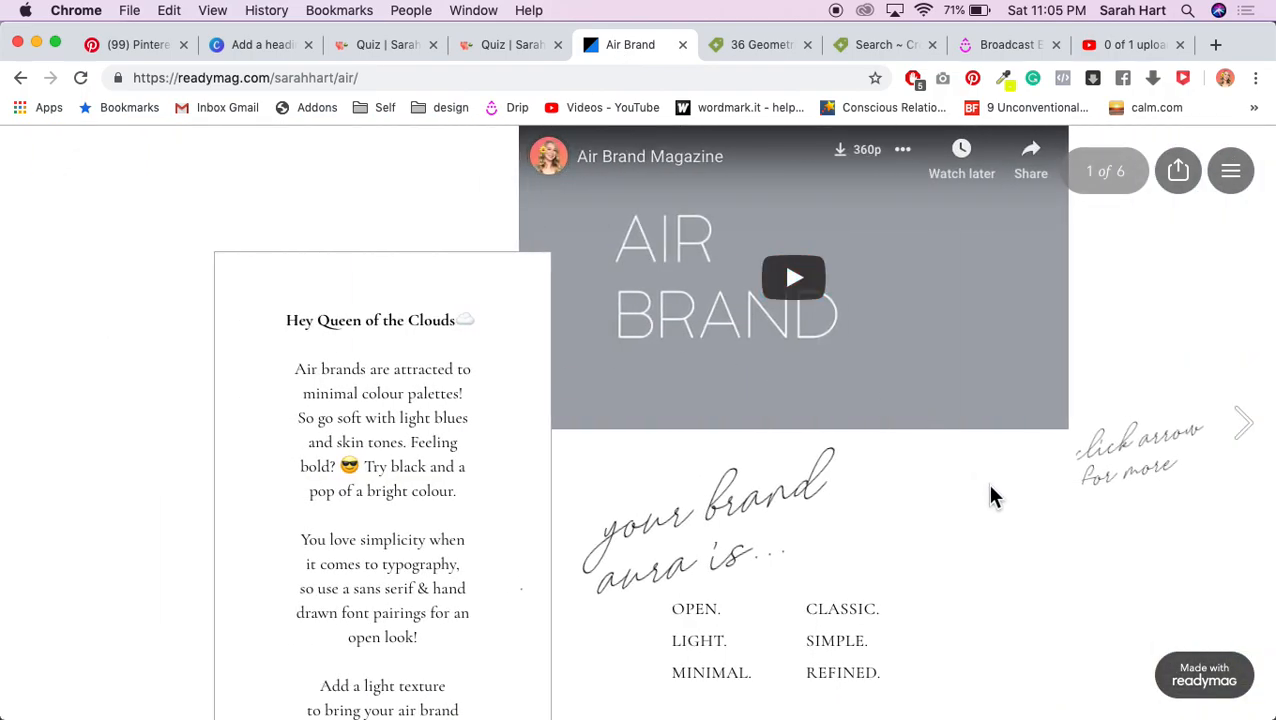
{"action": "scroll", "coordinate": [993, 497], "scroll_direction": "down", "scroll_amount": 2}
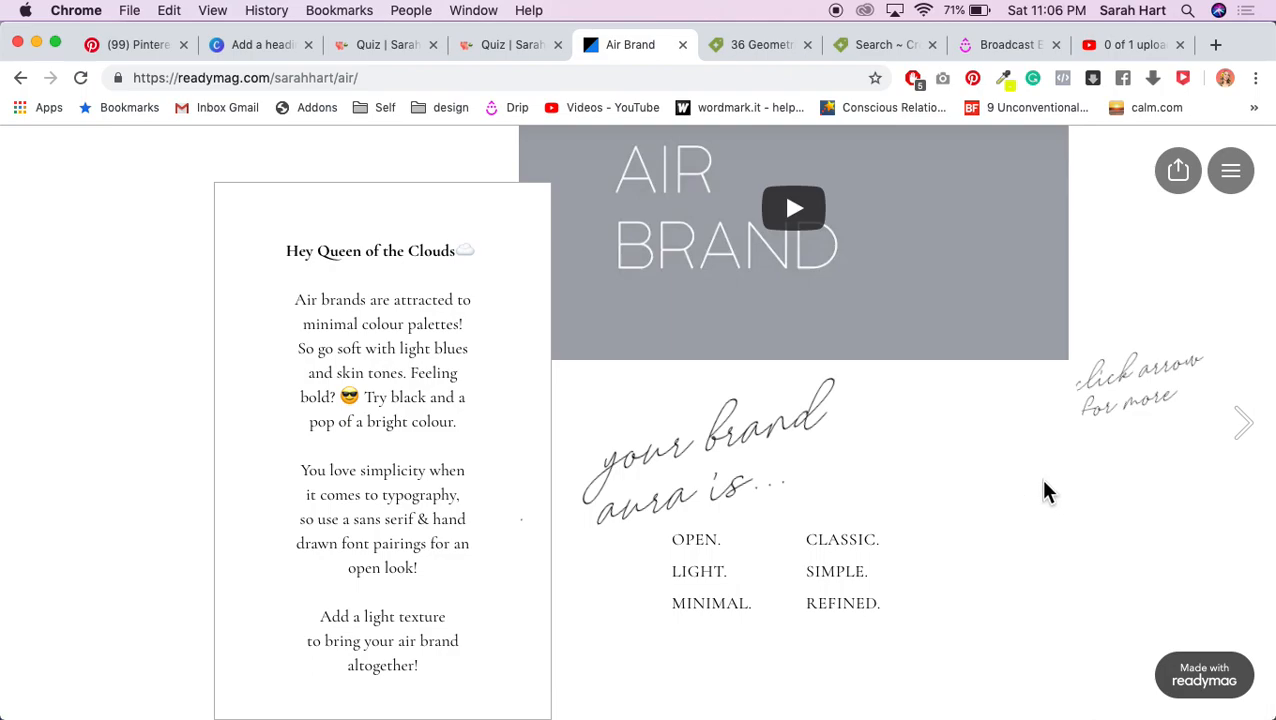
{"action": "left_click", "coordinate": [1241, 436]}
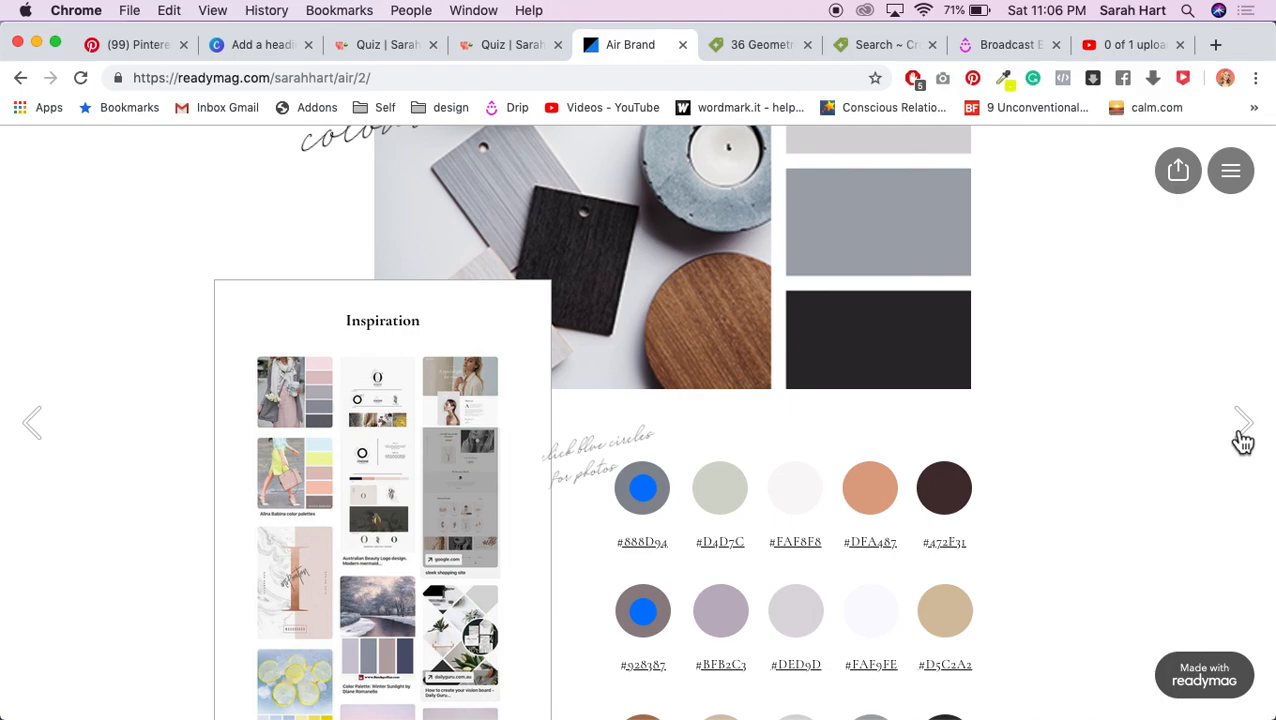
{"action": "scroll", "coordinate": [1091, 515], "scroll_direction": "down", "scroll_amount": 5}
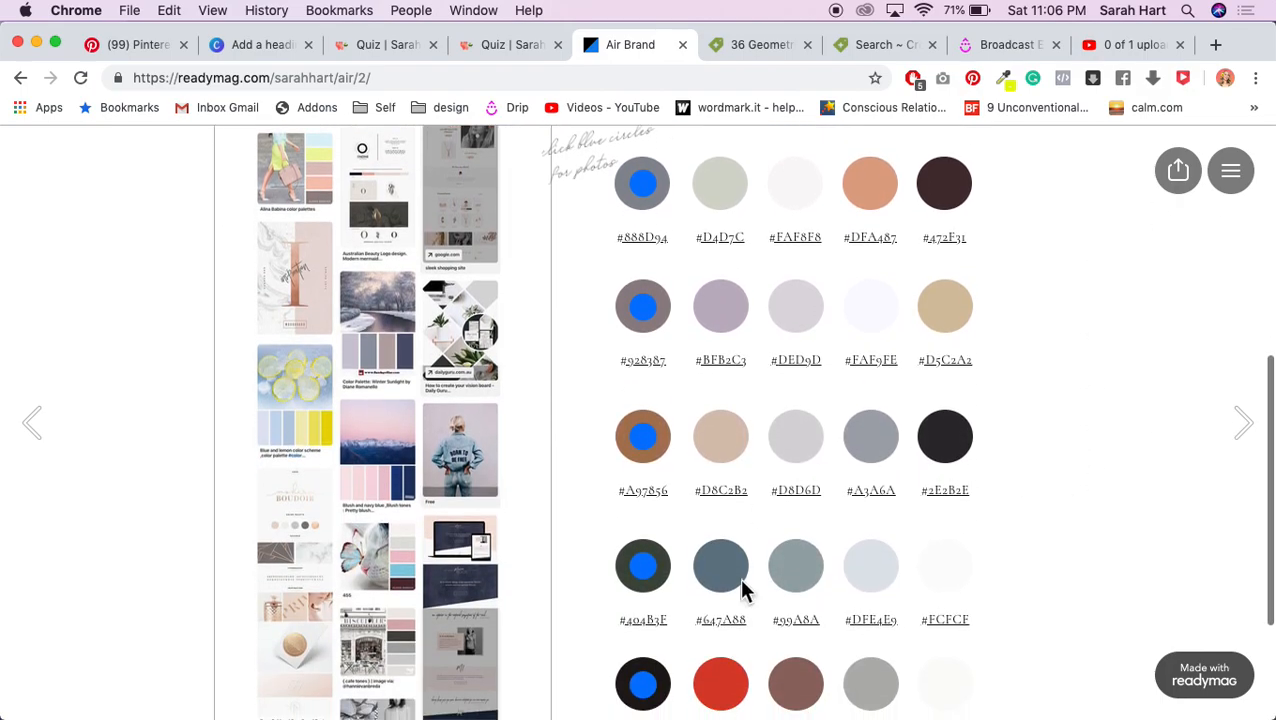
{"action": "left_click", "coordinate": [1238, 424]}
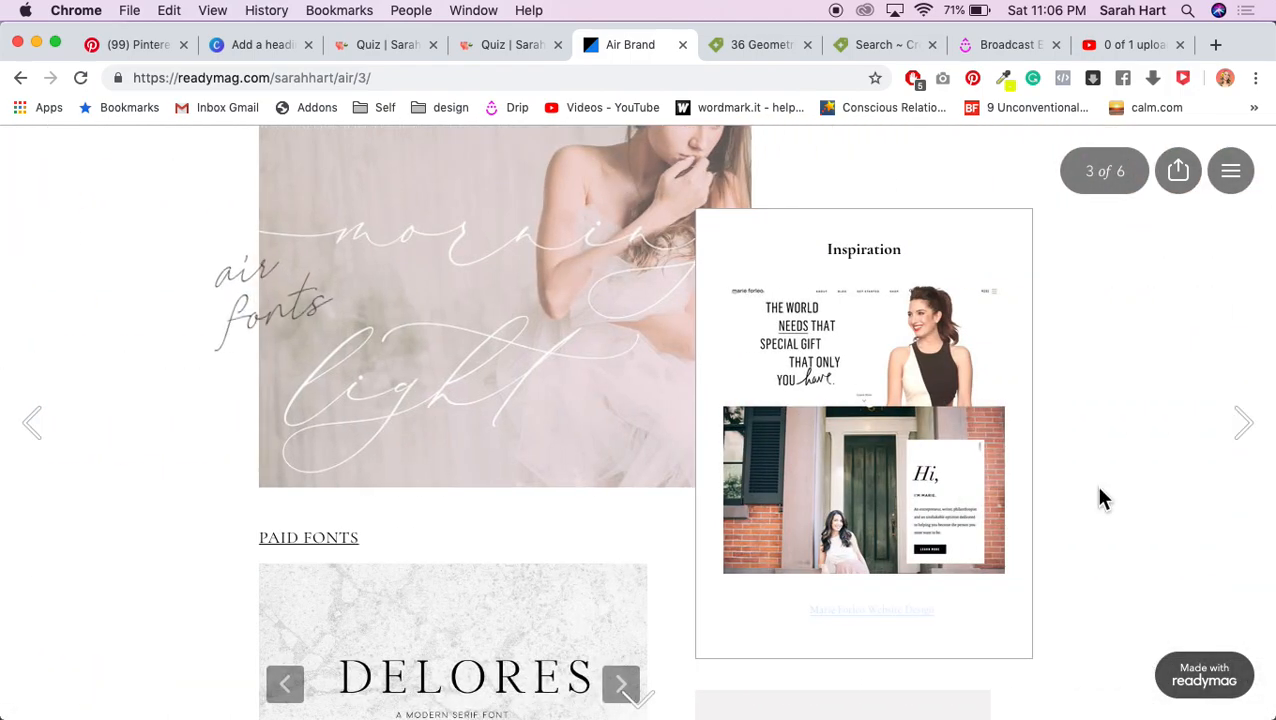
{"action": "scroll", "coordinate": [1098, 497], "scroll_direction": "down", "scroll_amount": 5}
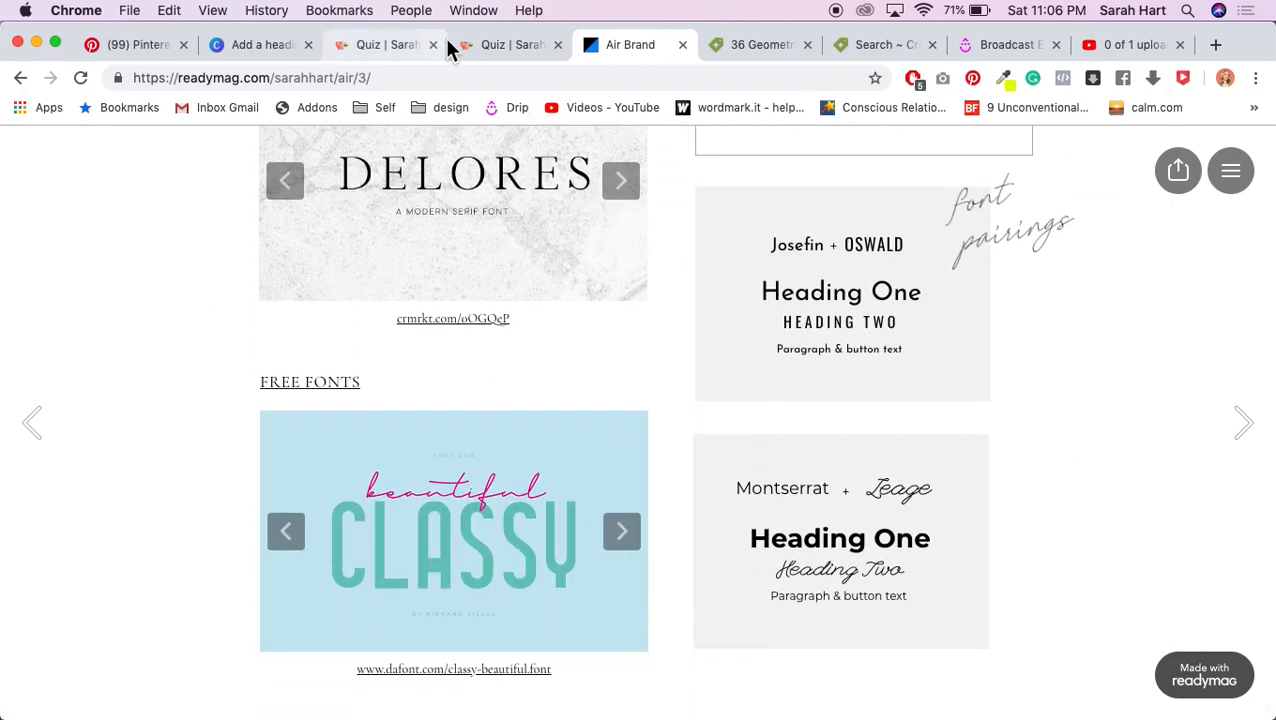
{"action": "left_click", "coordinate": [284, 46]}
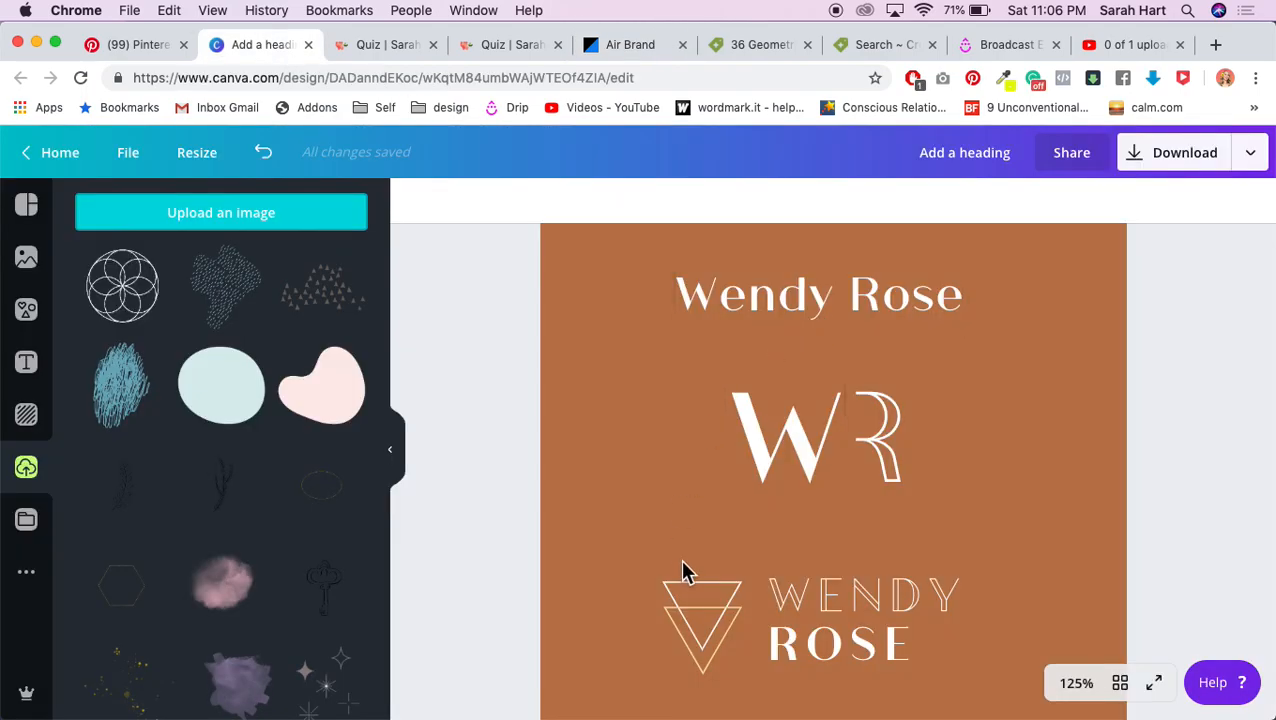
Step: Open the one take logo, AG monogram and furniture design monogram pins from the Logos board
{"action": "left_click", "coordinate": [134, 48]}
{"action": "left_click", "coordinate": [40, 250]}
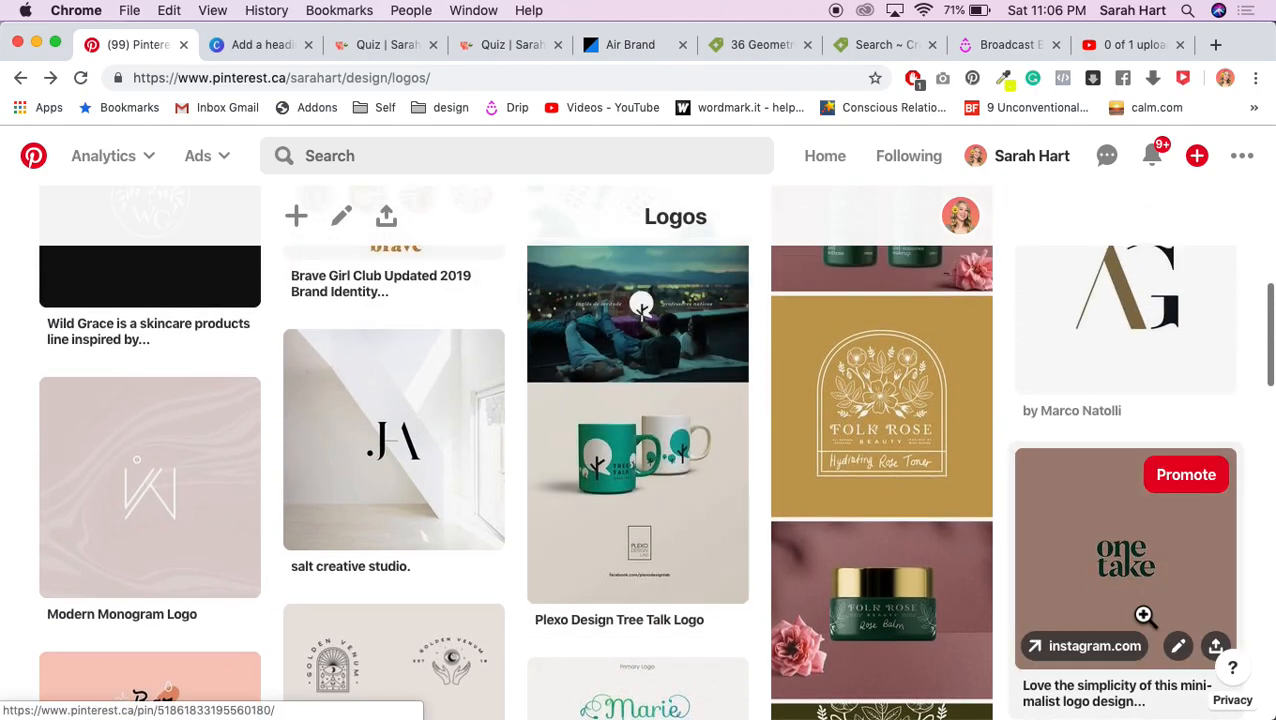
{"action": "left_click", "coordinate": [1190, 610]}
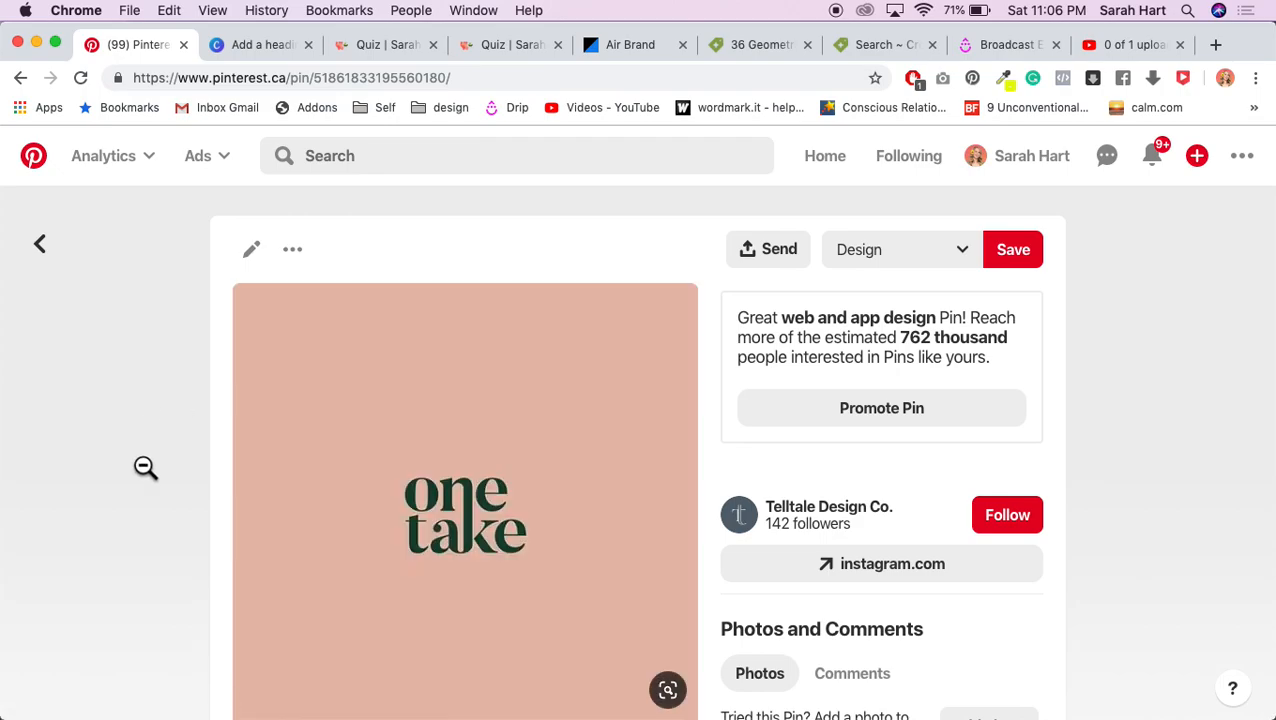
{"action": "left_click", "coordinate": [38, 248]}
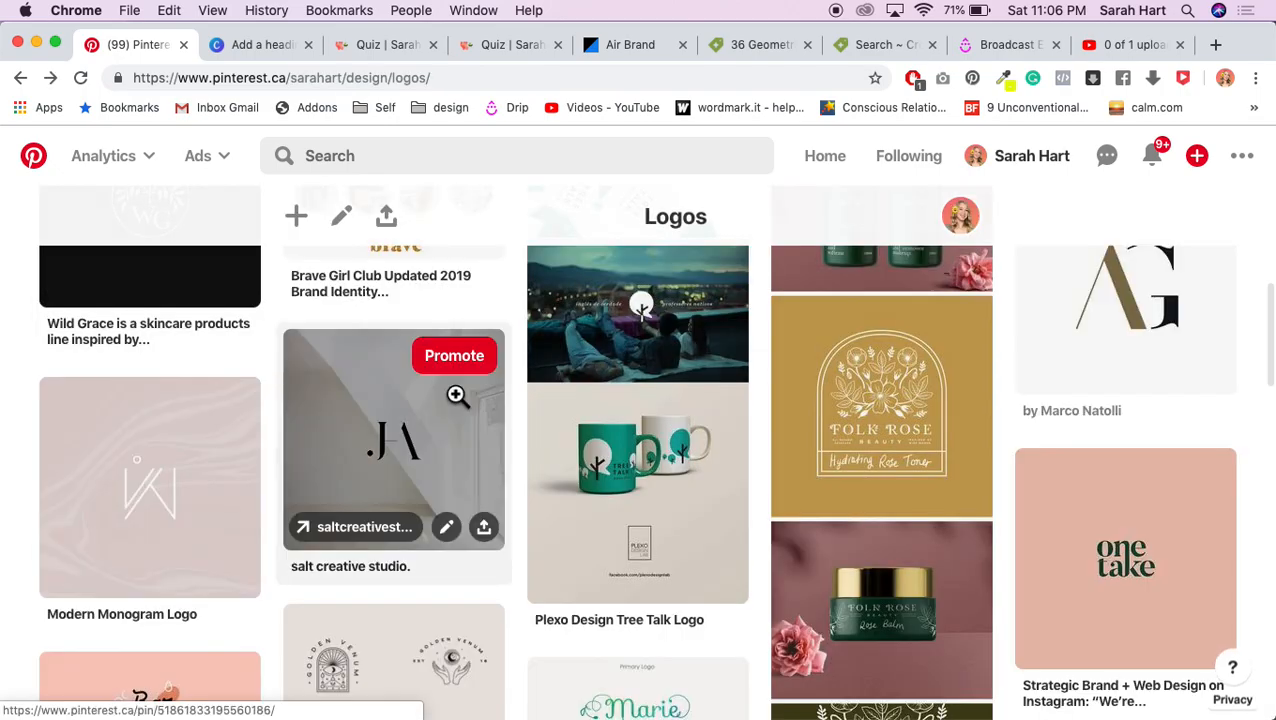
{"action": "scroll", "coordinate": [457, 395], "scroll_direction": "up", "scroll_amount": 3}
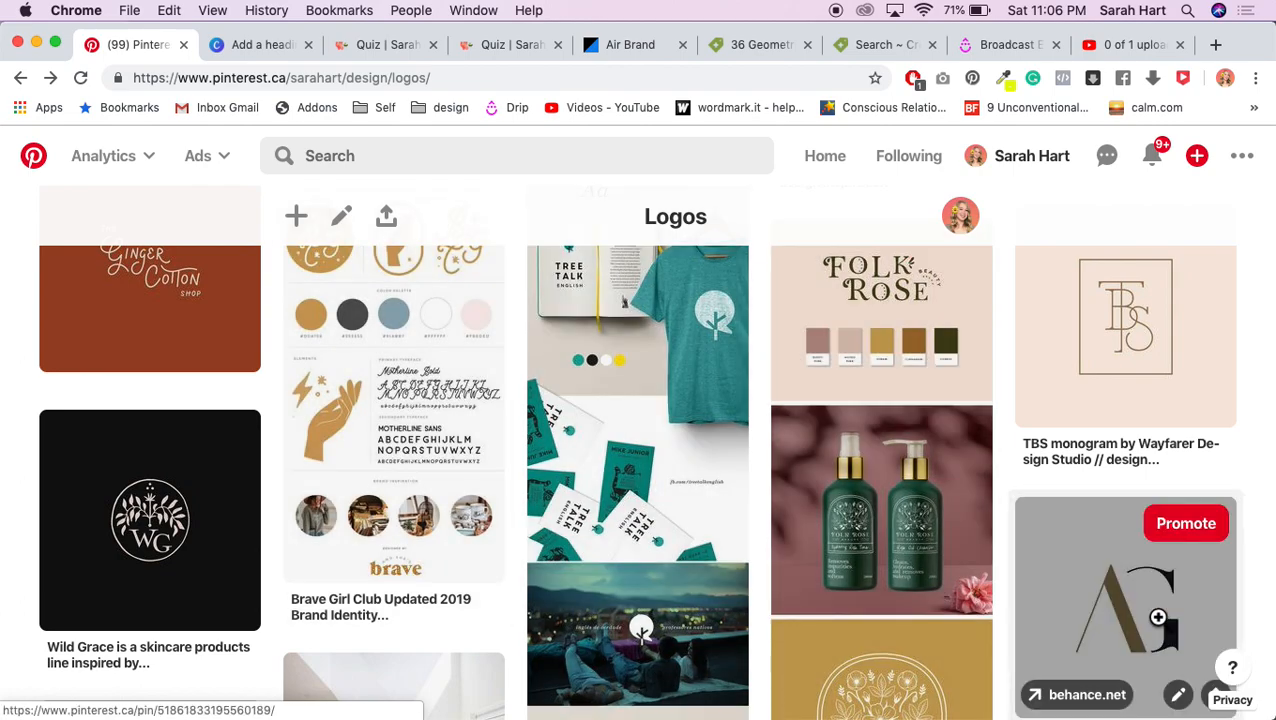
{"action": "left_click", "coordinate": [1130, 610]}
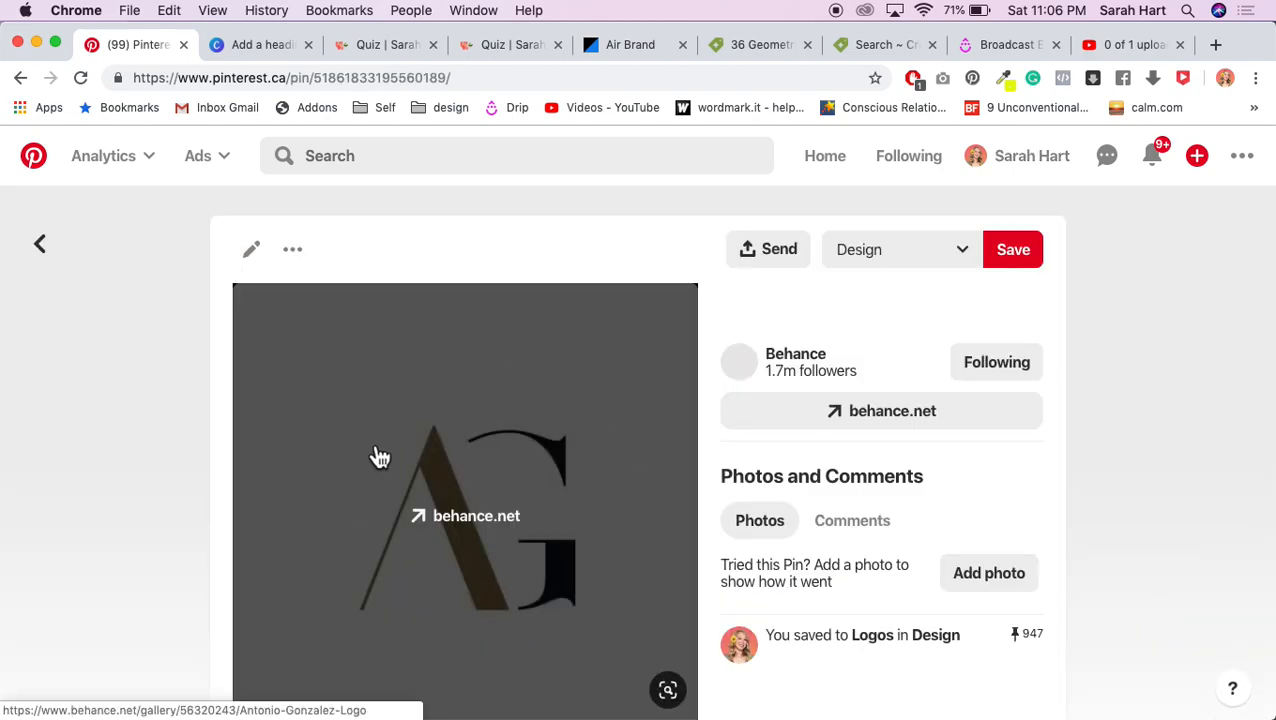
{"action": "left_click", "coordinate": [40, 246]}
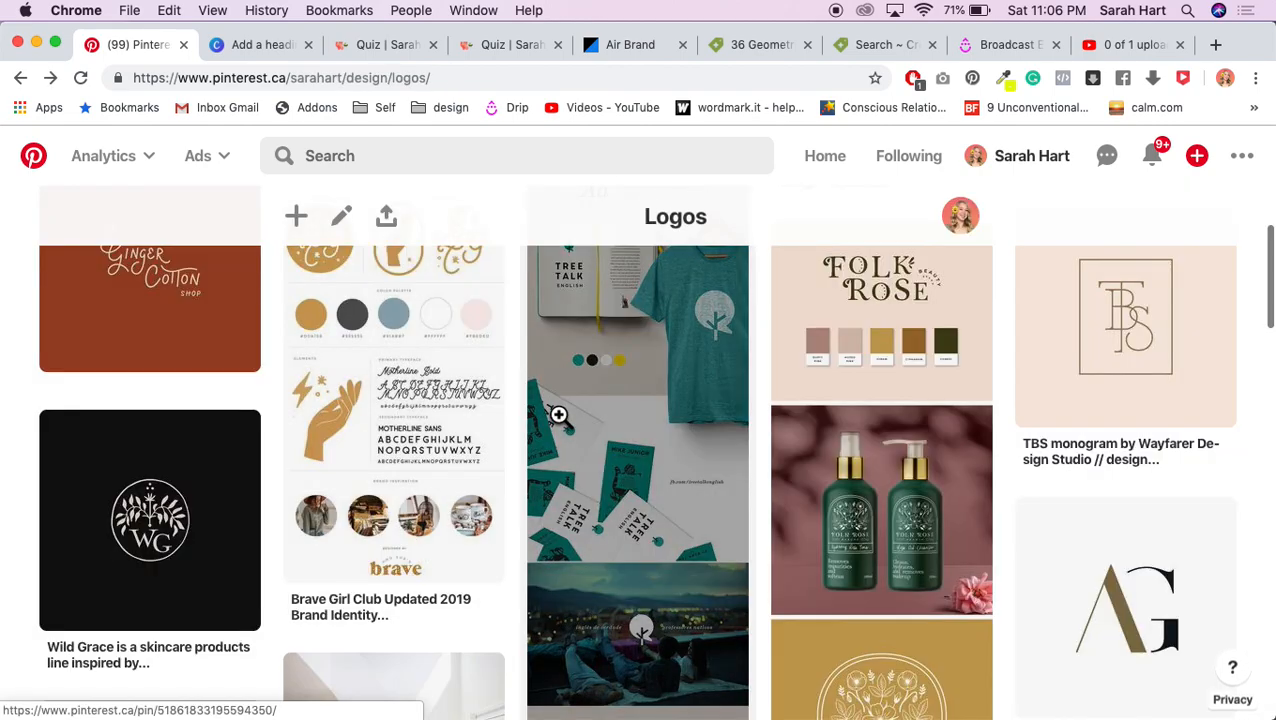
{"action": "scroll", "coordinate": [558, 414], "scroll_direction": "up", "scroll_amount": 5}
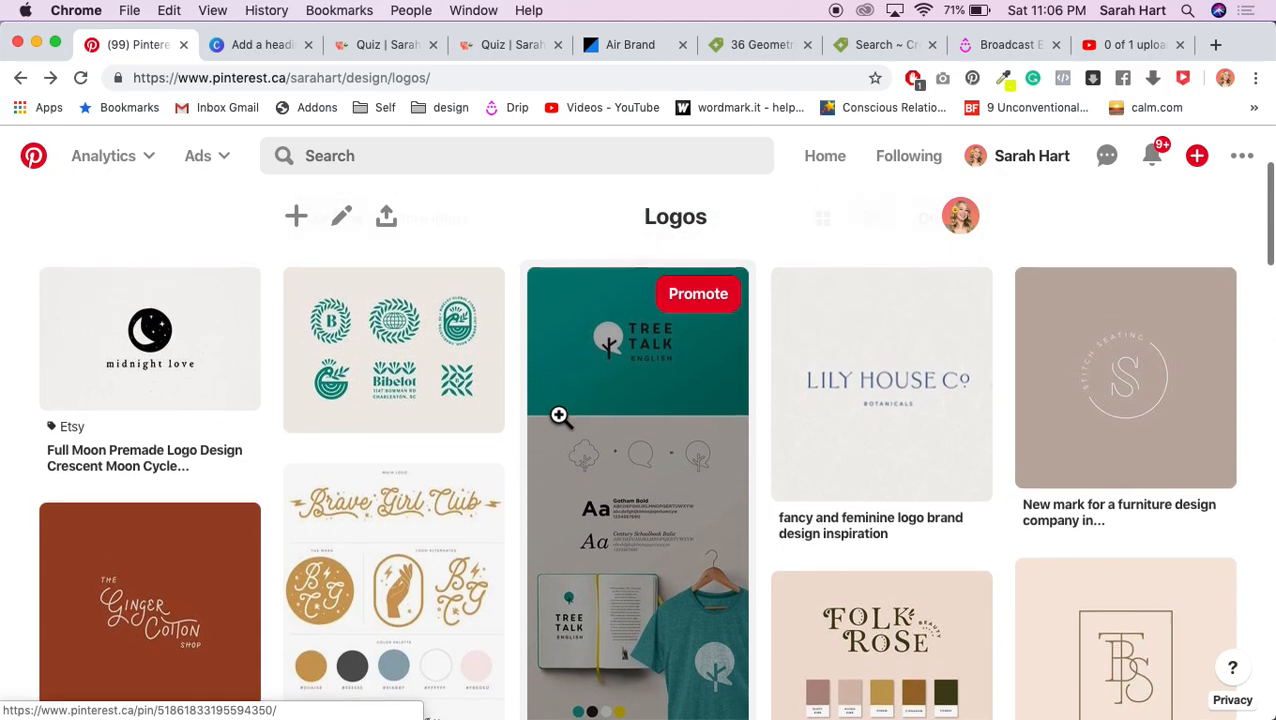
{"action": "left_click", "coordinate": [1116, 487]}
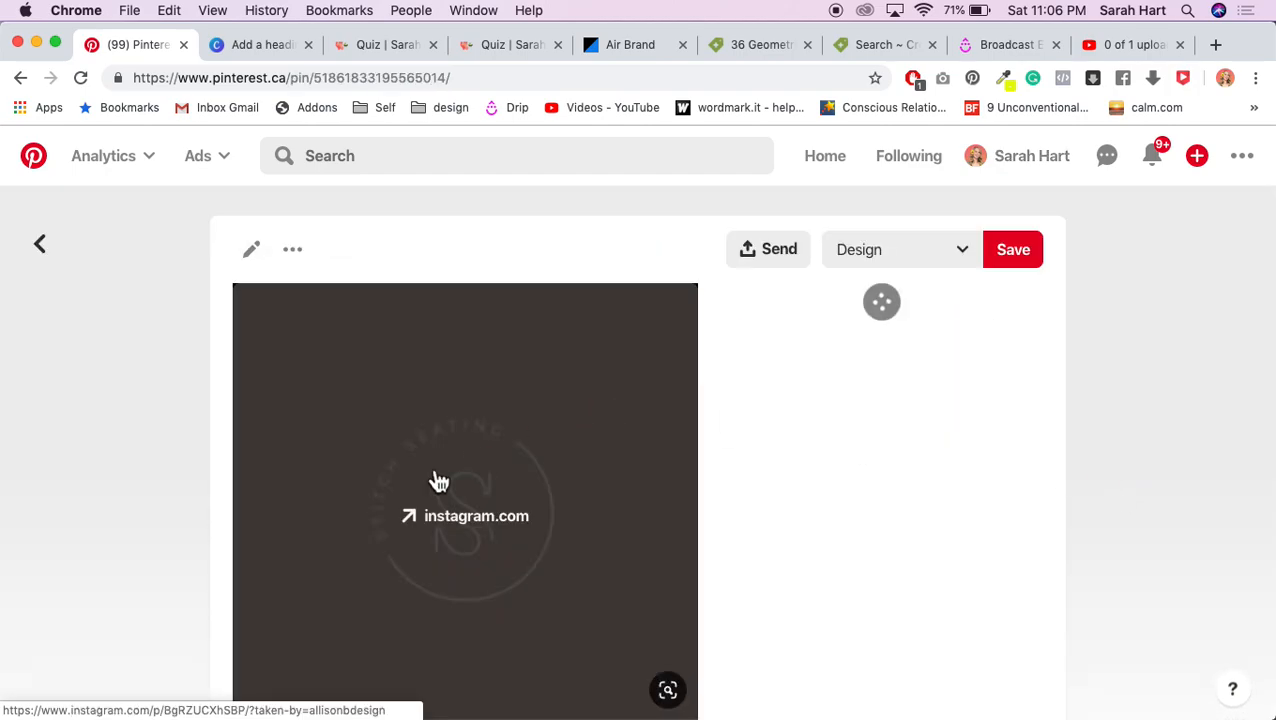
{"action": "left_click", "coordinate": [40, 244]}
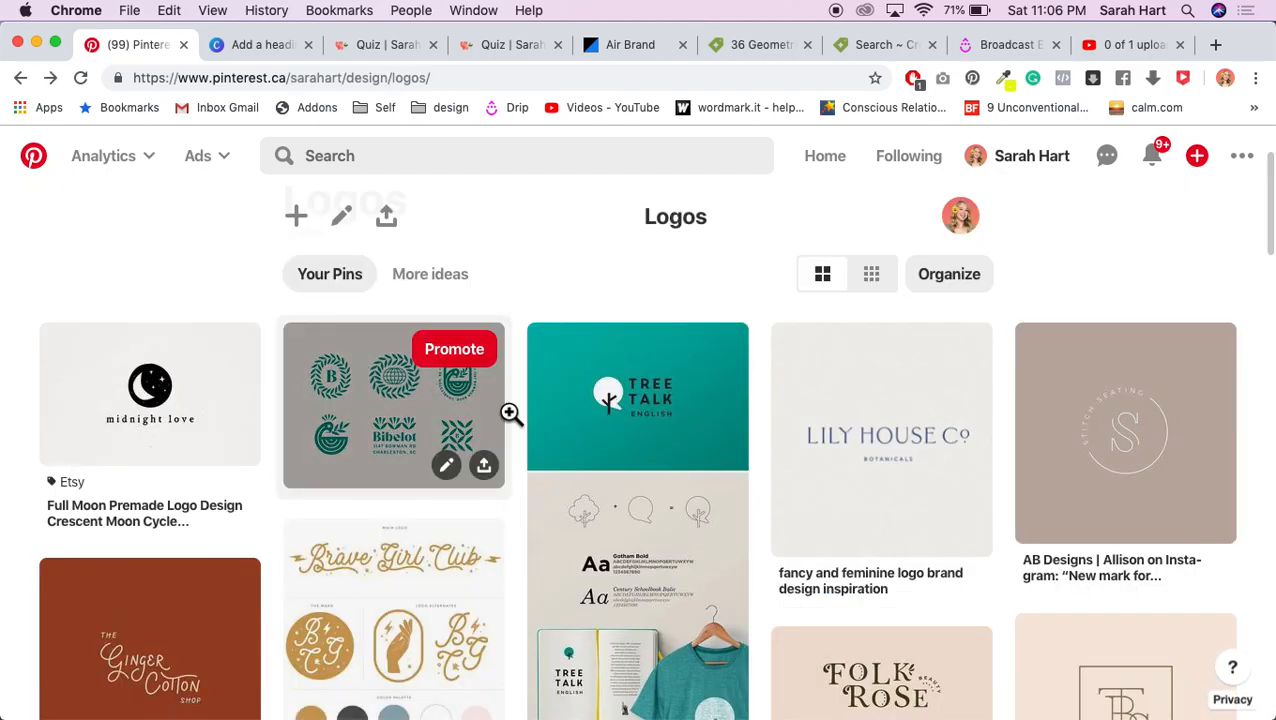
Step: Scroll further down the Pinterest Logos board, then go back to the Canva design
{"action": "scroll", "coordinate": [511, 413], "scroll_direction": "down", "scroll_amount": 3}
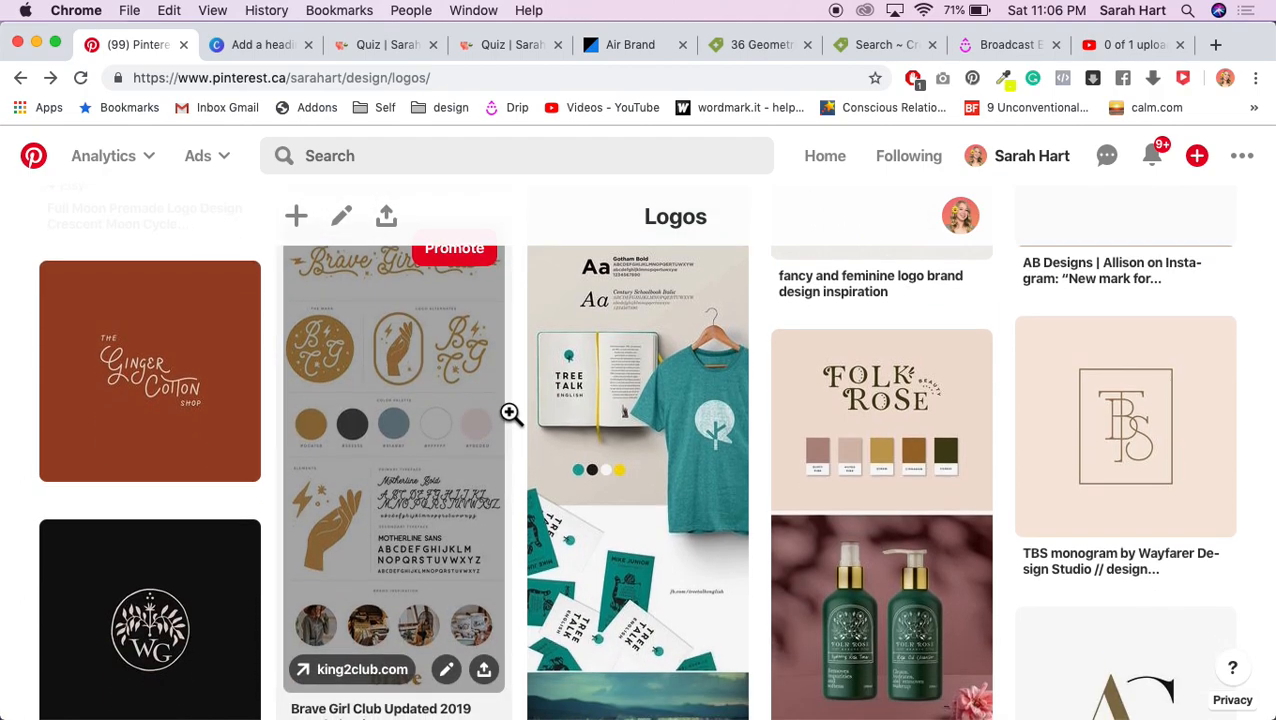
{"action": "scroll", "coordinate": [511, 413], "scroll_direction": "down", "scroll_amount": 7}
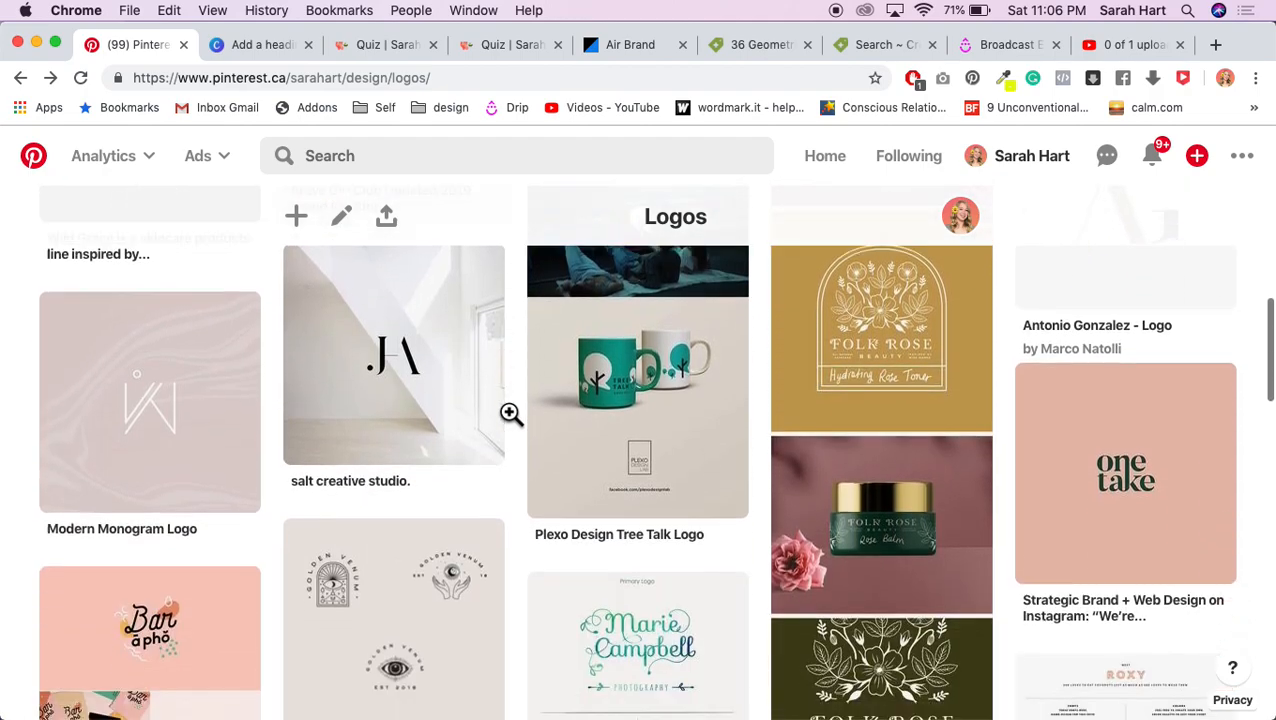
{"action": "scroll", "coordinate": [511, 413], "scroll_direction": "down", "scroll_amount": 6}
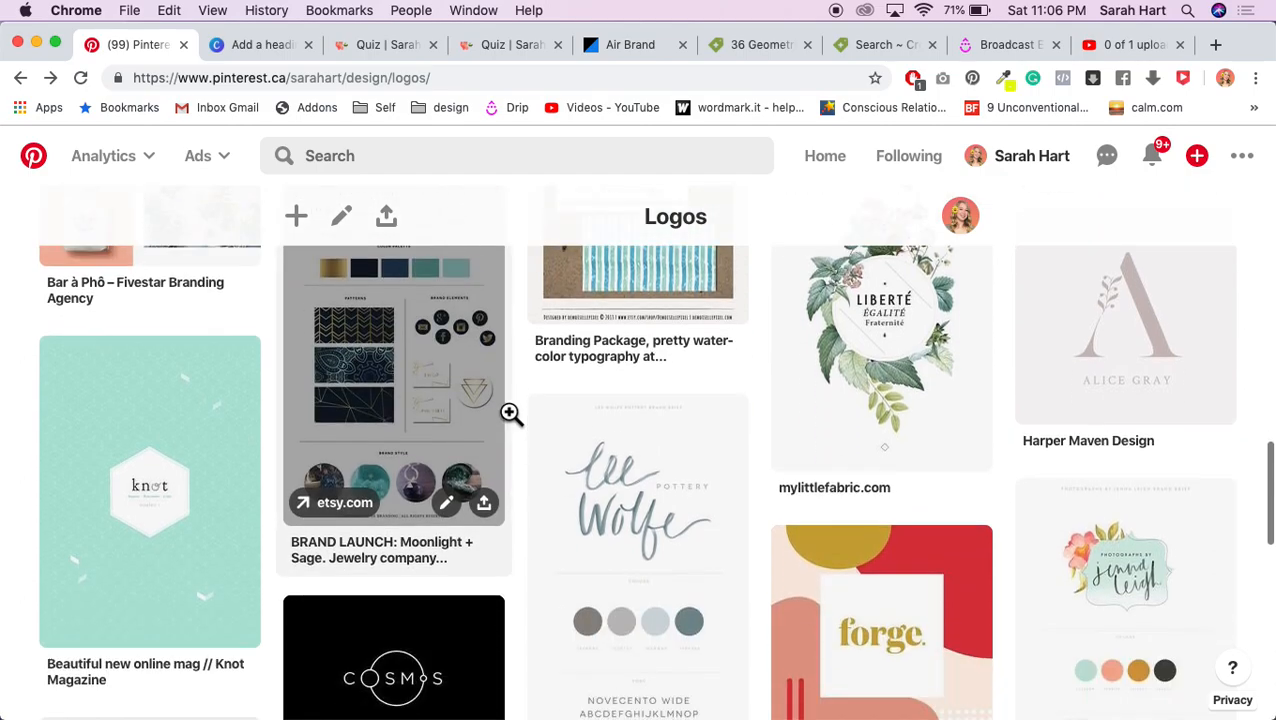
{"action": "scroll", "coordinate": [511, 413], "scroll_direction": "down", "scroll_amount": 5}
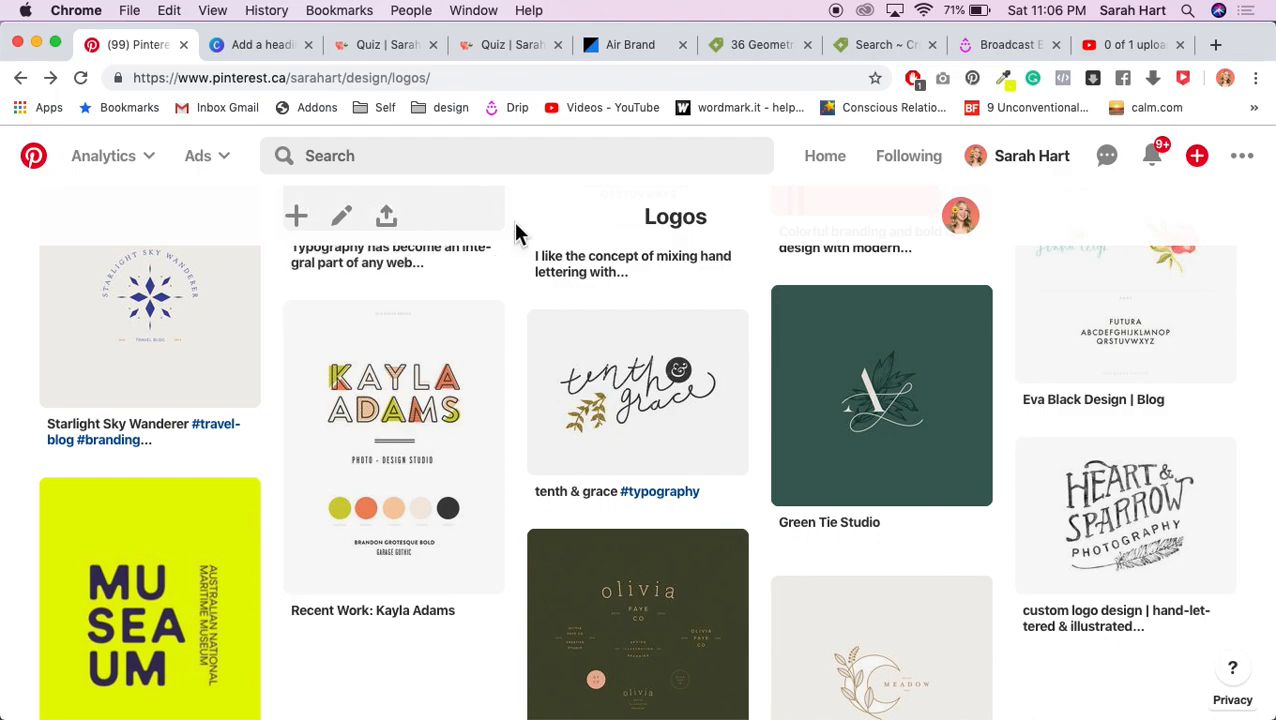
{"action": "left_click", "coordinate": [258, 45]}
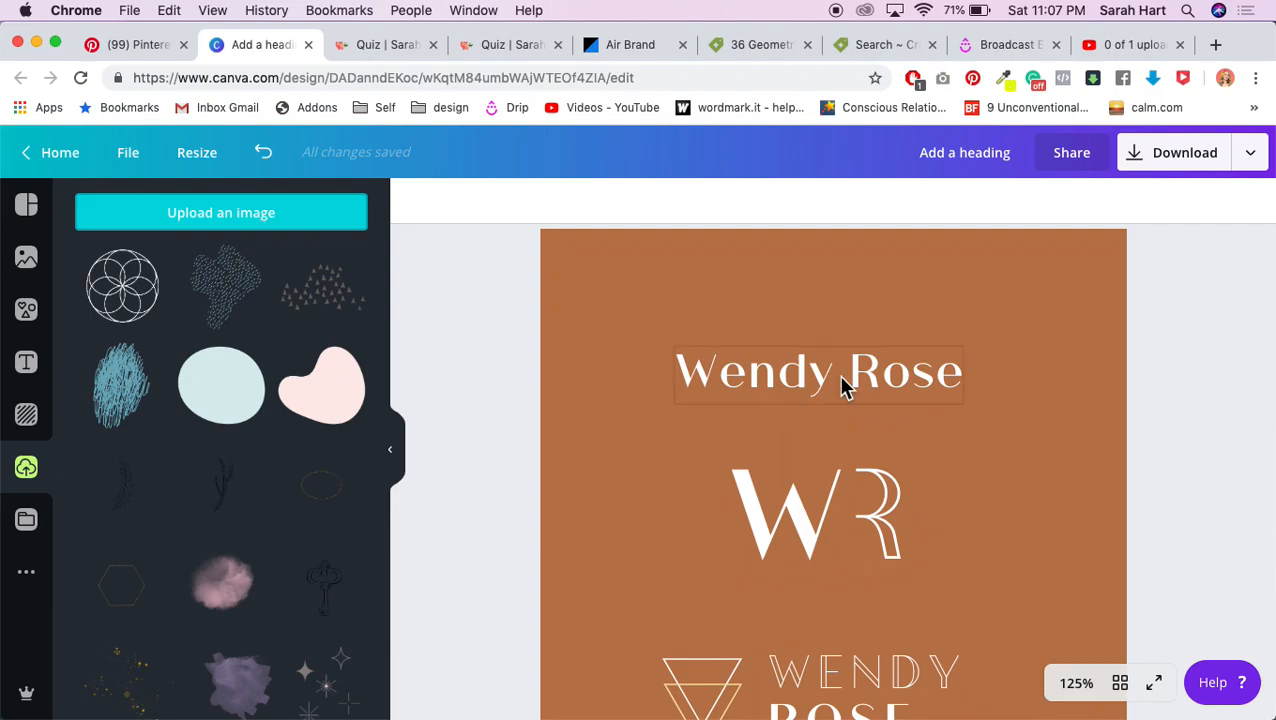
{"action": "left_click", "coordinate": [917, 377]}
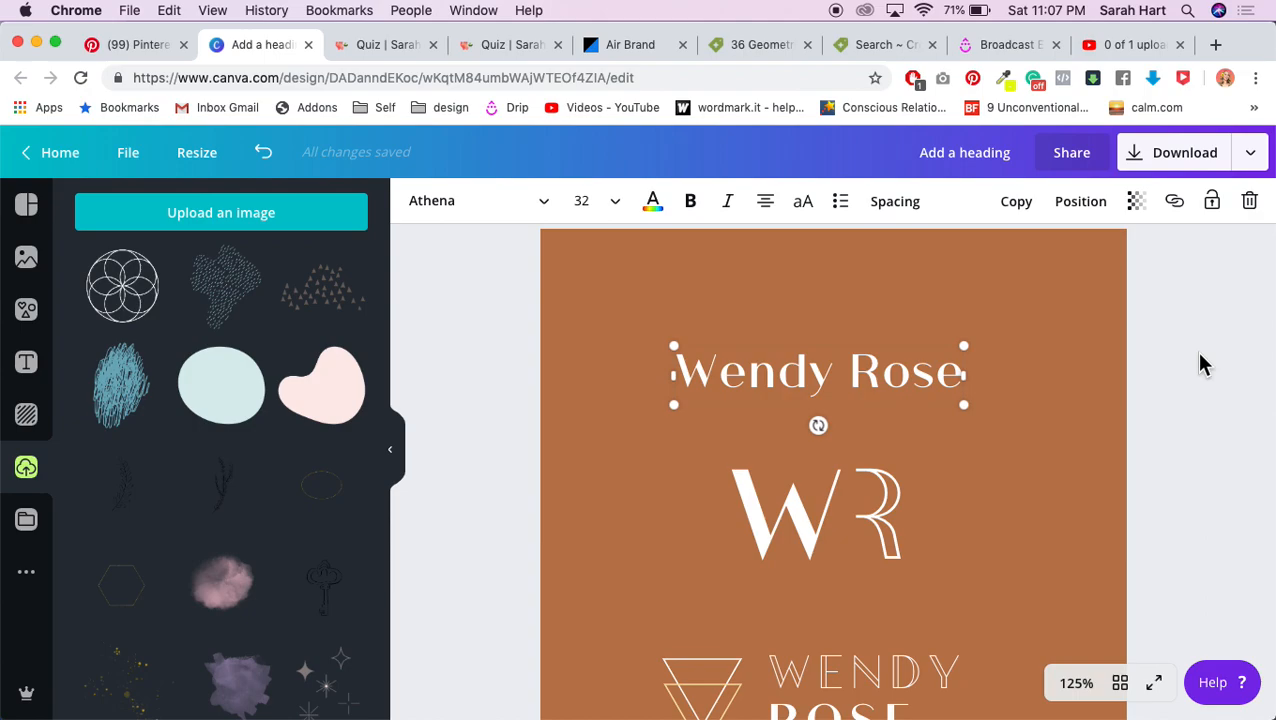
{"action": "scroll", "coordinate": [958, 458], "scroll_direction": "up", "scroll_amount": 3}
{"action": "scroll", "coordinate": [958, 458], "scroll_direction": "down", "scroll_amount": 2}
{"action": "left_click", "coordinate": [920, 390]}
{"action": "left_click", "coordinate": [920, 390]}
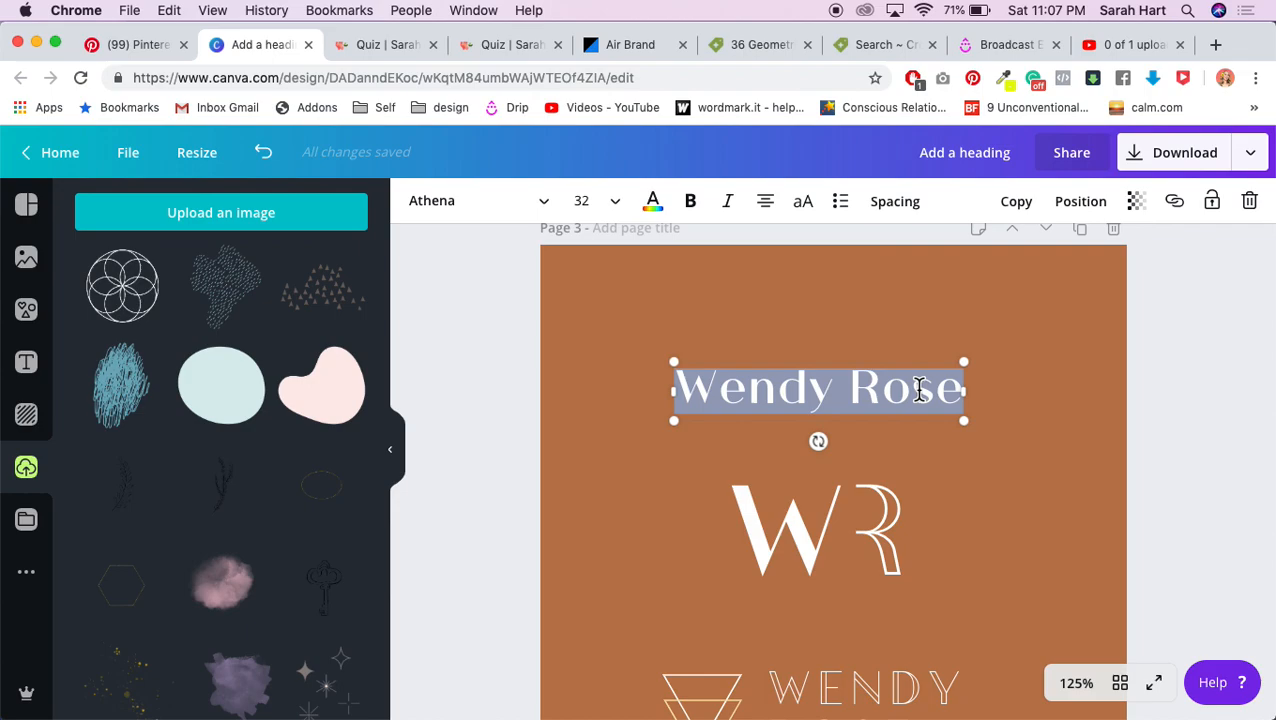
{"action": "type", "text": "S"}
{"action": "key", "text": "BackSpace"}
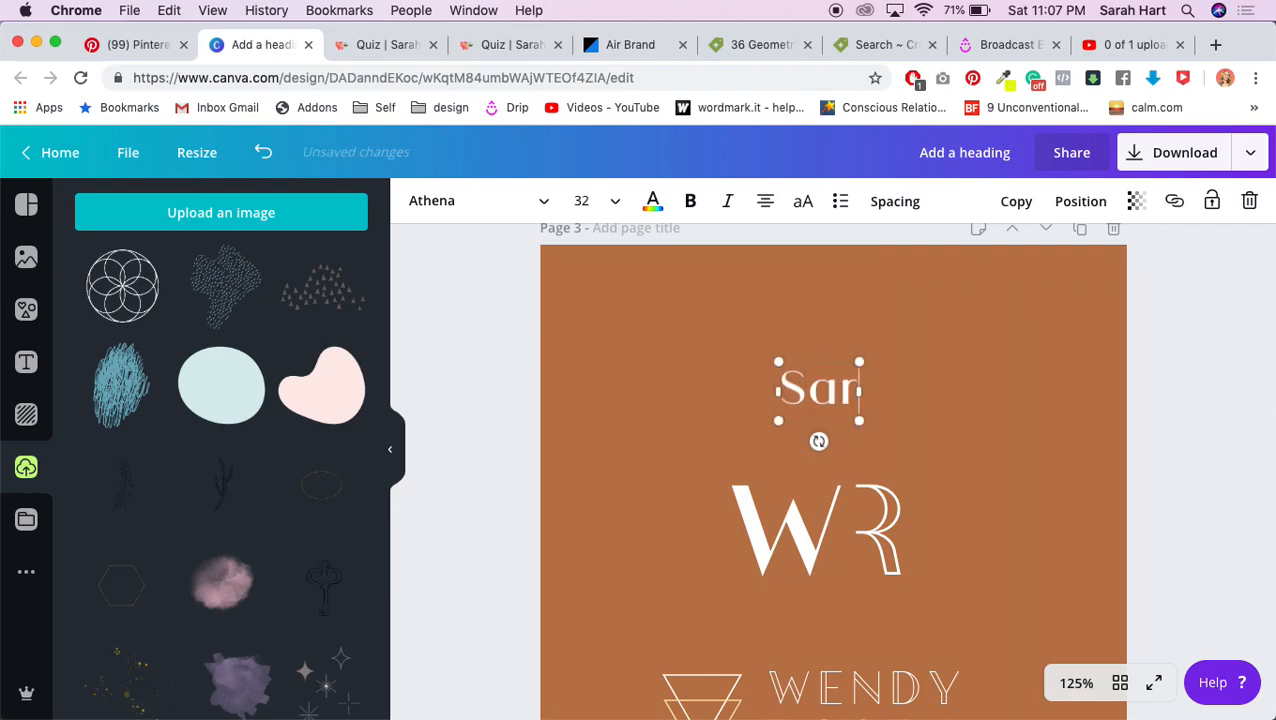
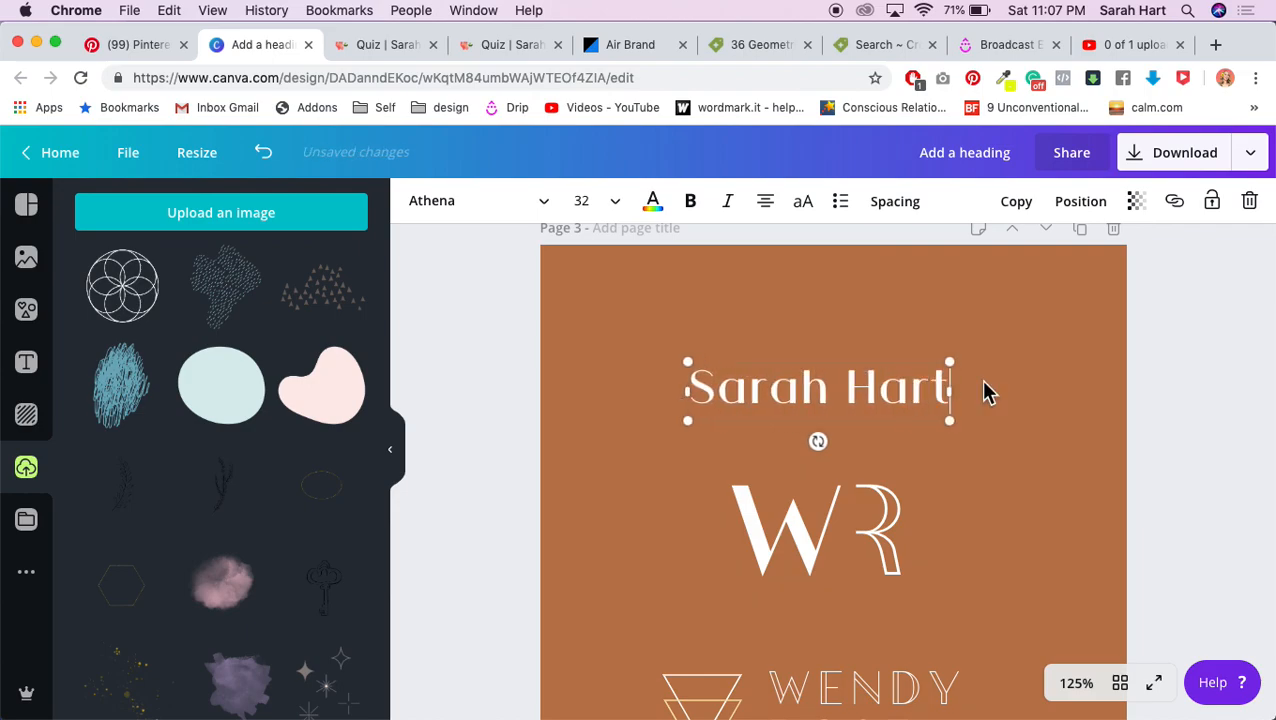
{"action": "left_click", "coordinate": [1170, 372]}
{"action": "scroll", "coordinate": [1170, 372], "scroll_direction": "down", "scroll_amount": 1}
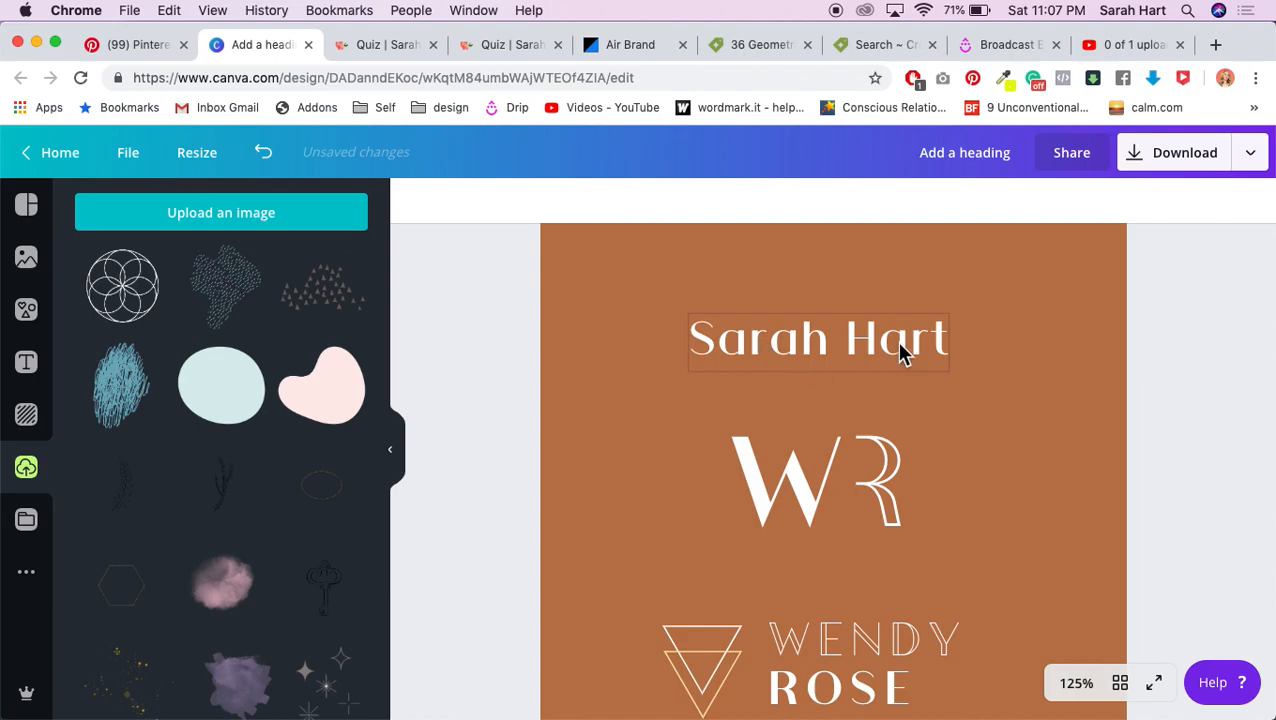
{"action": "double_click", "coordinate": [816, 348]}
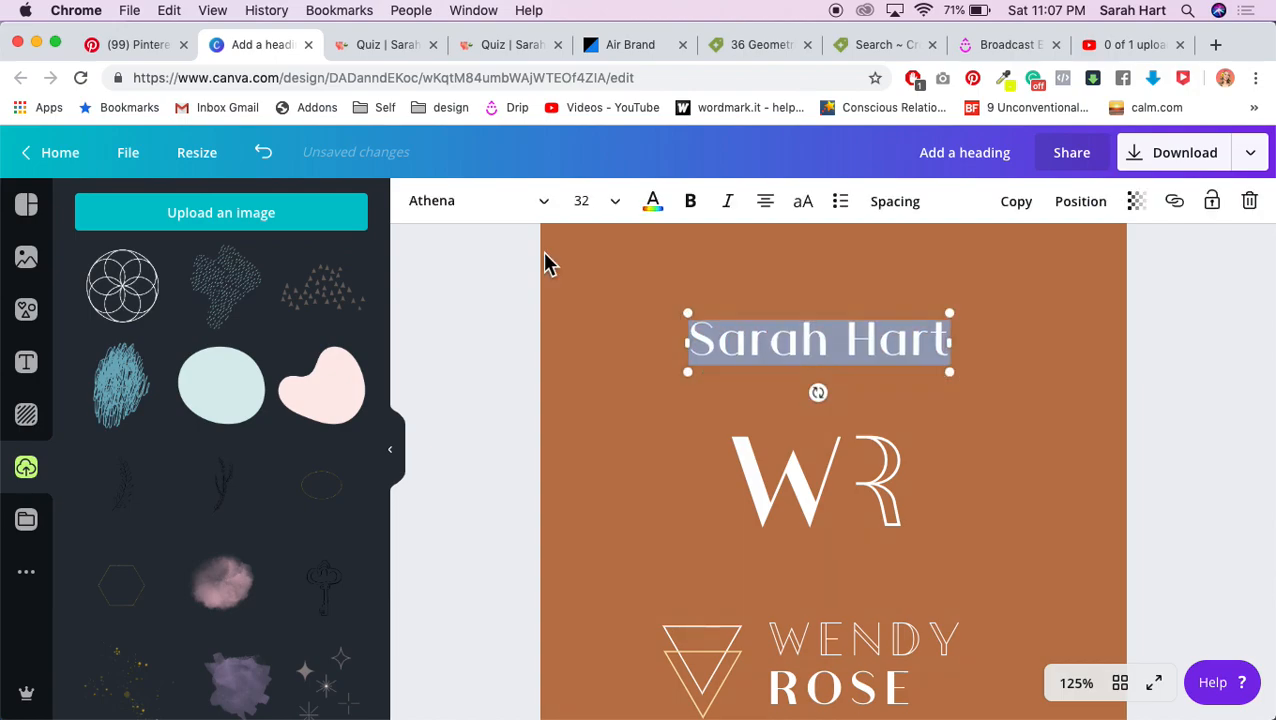
{"action": "left_click", "coordinate": [890, 338]}
{"action": "double_click", "coordinate": [899, 338]}
{"action": "left_click", "coordinate": [899, 338]}
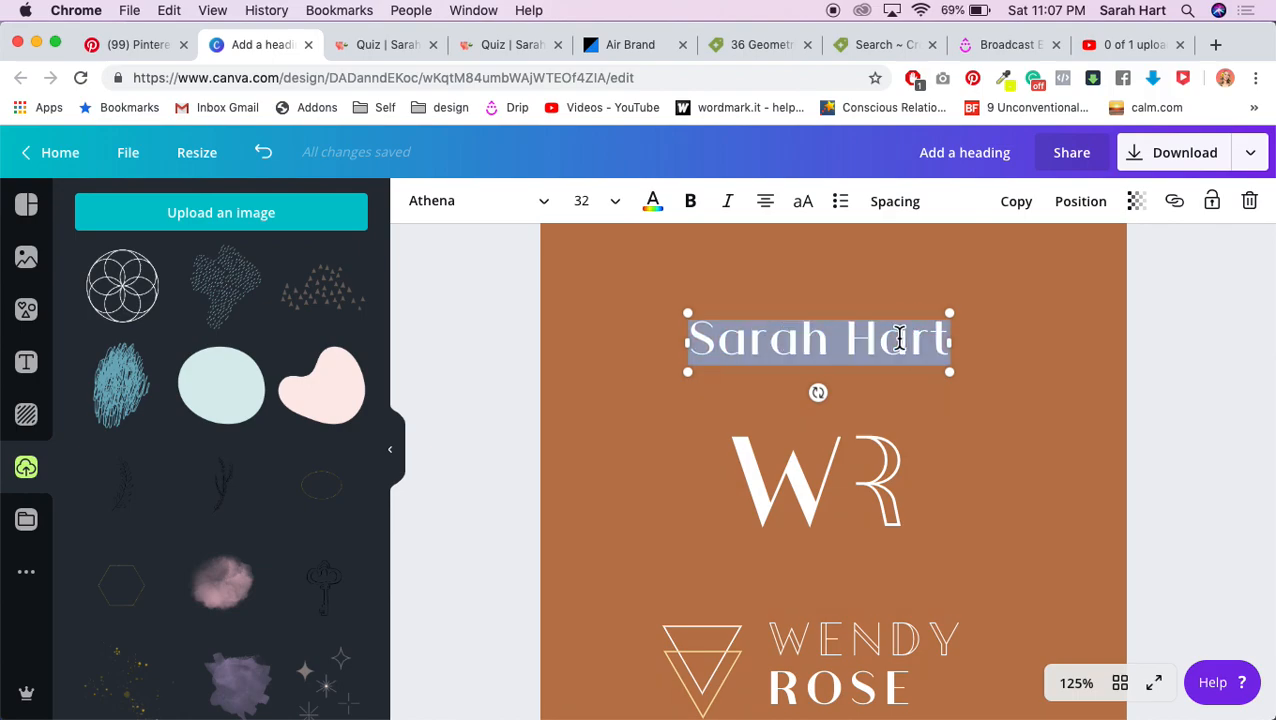
{"action": "left_click", "coordinate": [913, 207]}
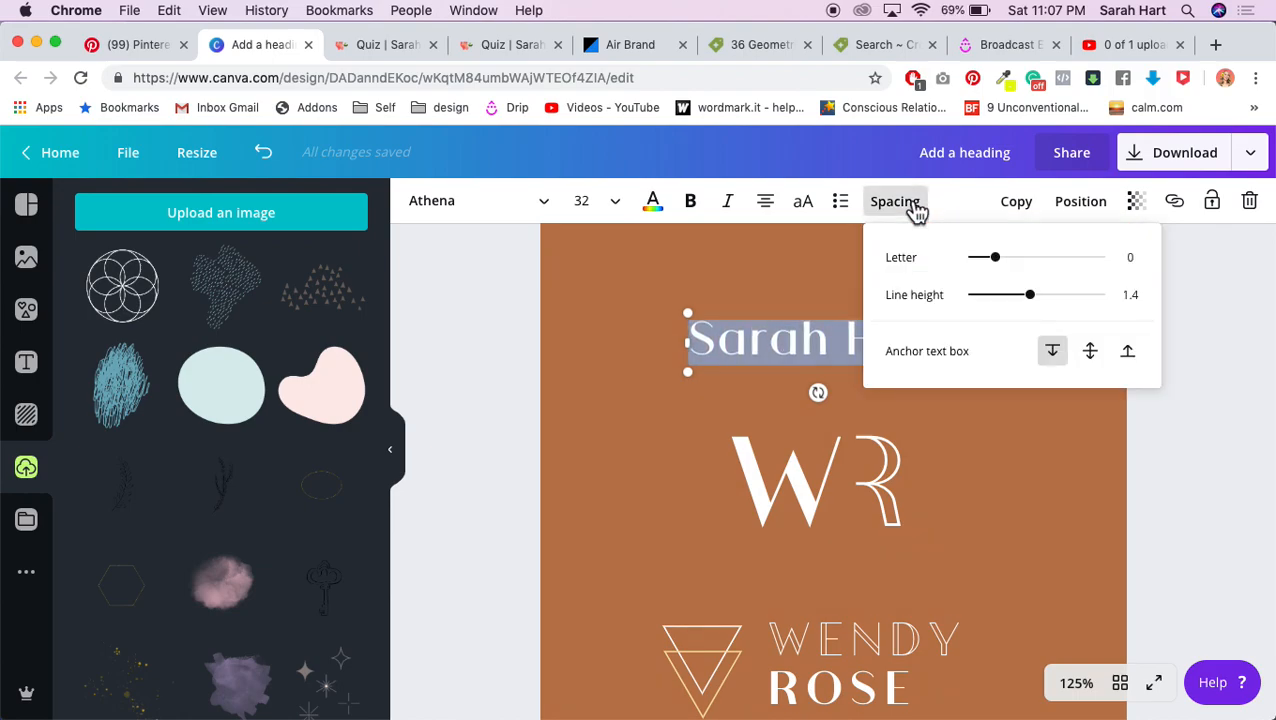
{"action": "left_click_drag", "start_coordinate": [1000, 272], "coordinate": [992, 270]}
{"action": "left_click_drag", "start_coordinate": [980, 260], "coordinate": [986, 262]}
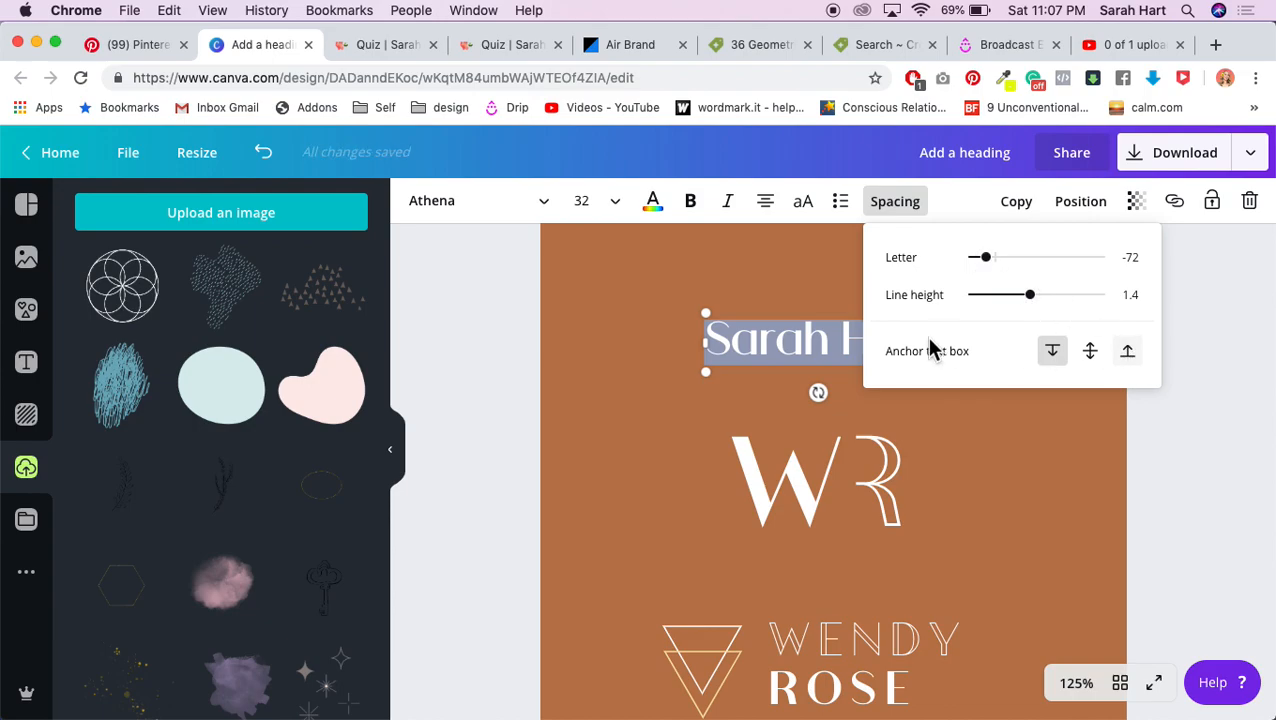
{"action": "left_click", "coordinate": [1040, 462]}
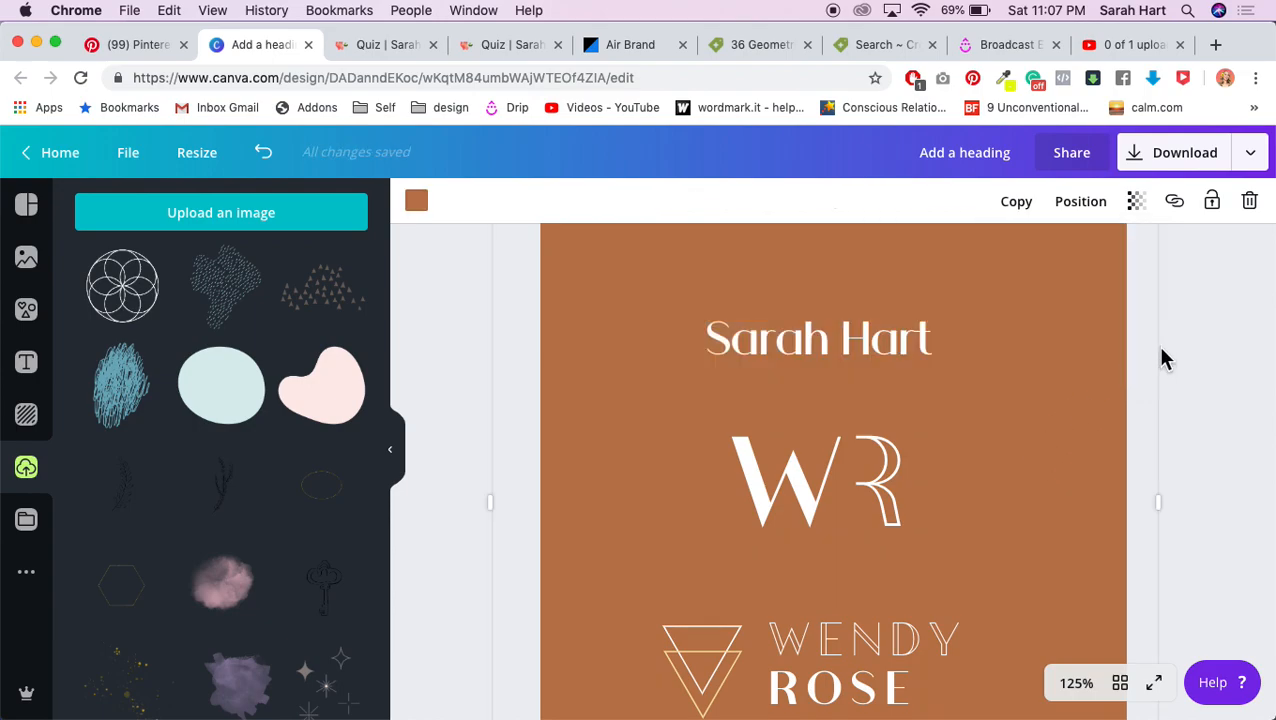
Step: Widen the heading's letter spacing and try it in all uppercase
{"action": "double_click", "coordinate": [886, 359]}
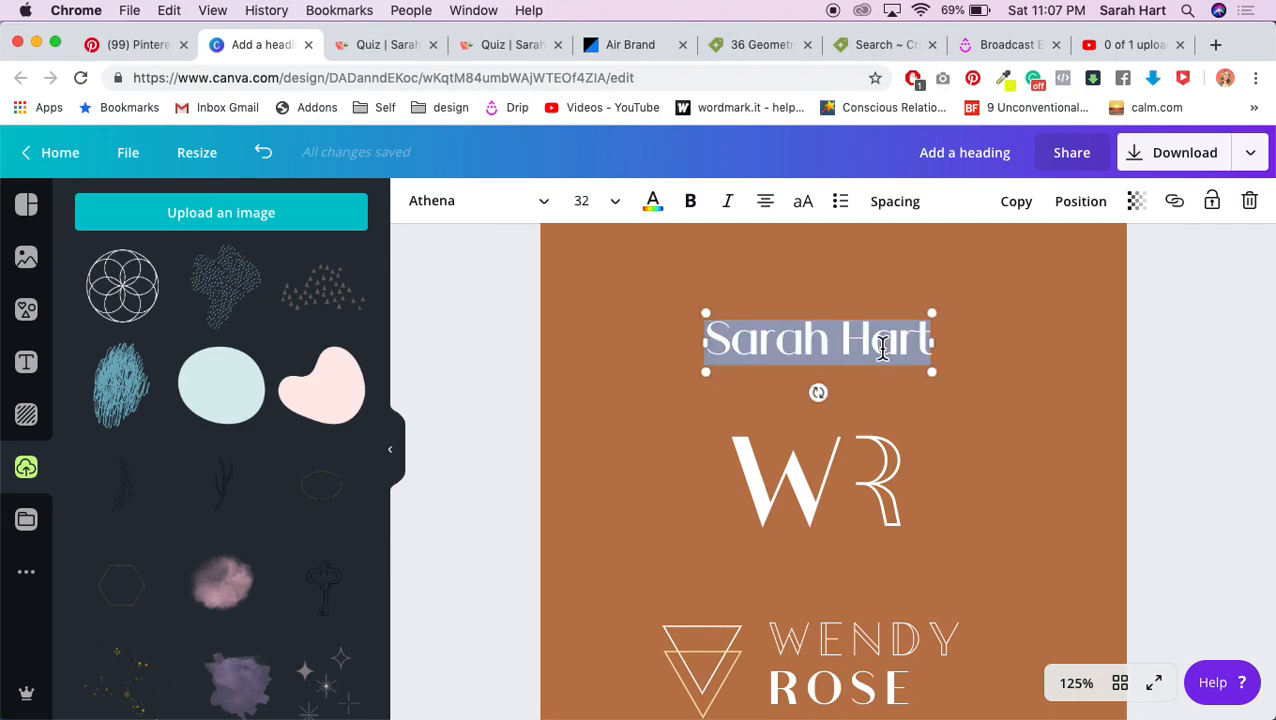
{"action": "left_click", "coordinate": [893, 205]}
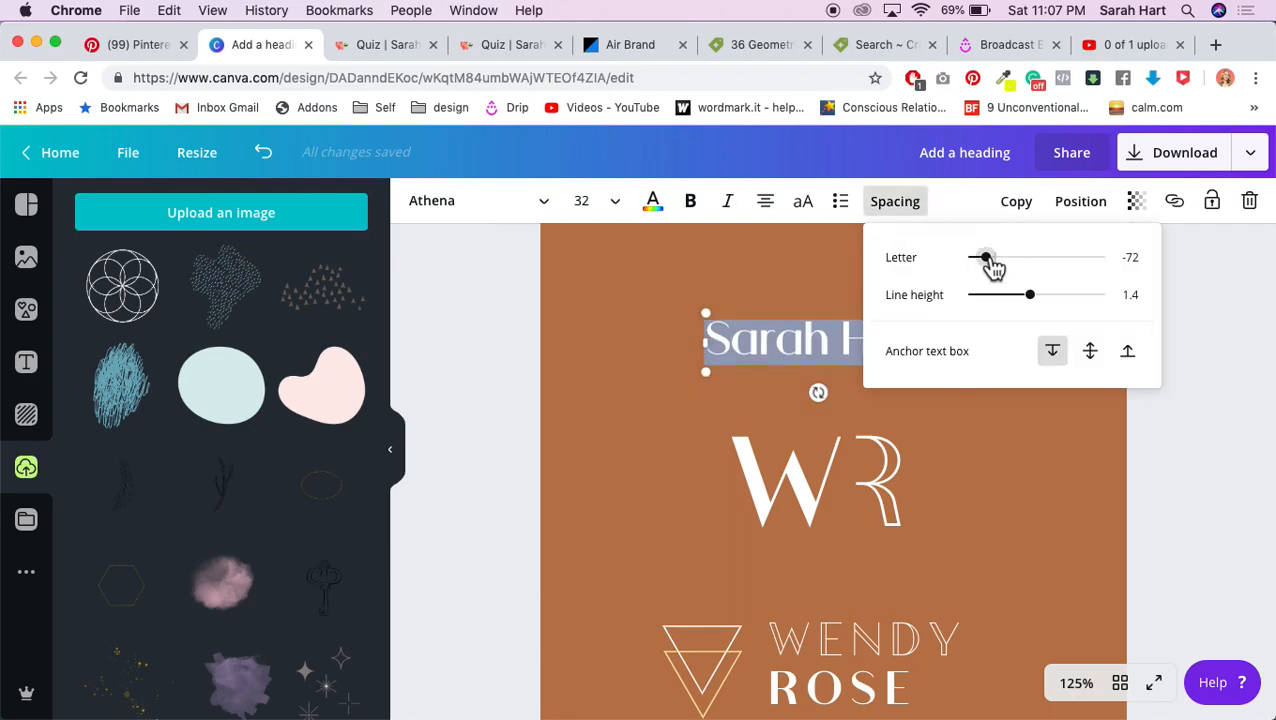
{"action": "left_click_drag", "start_coordinate": [987, 258], "coordinate": [1010, 259]}
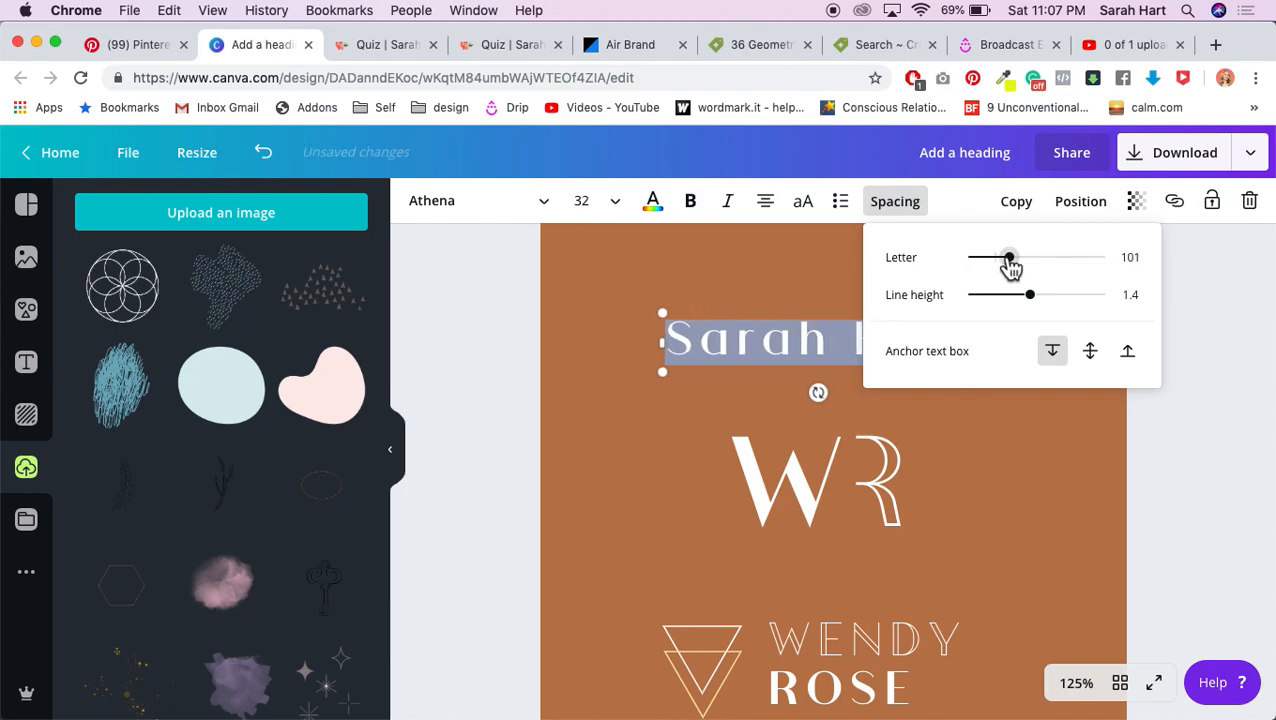
{"action": "left_click", "coordinate": [809, 204]}
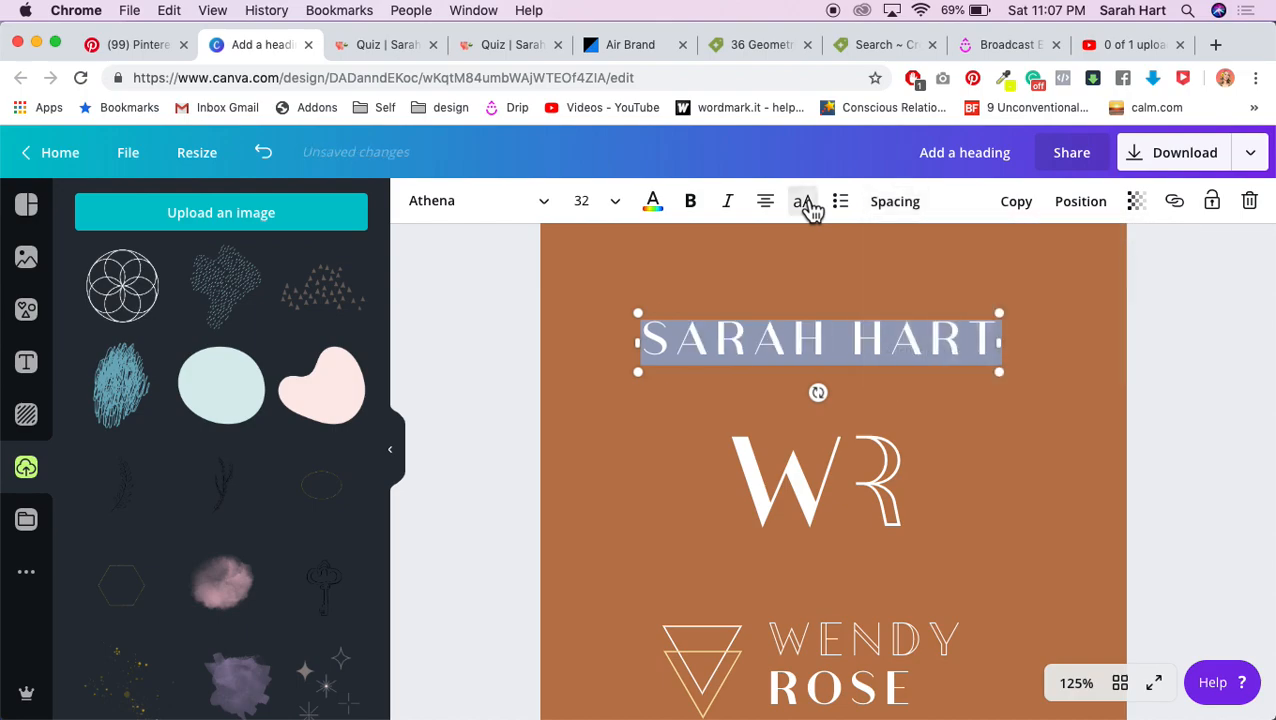
{"action": "left_click", "coordinate": [1172, 305]}
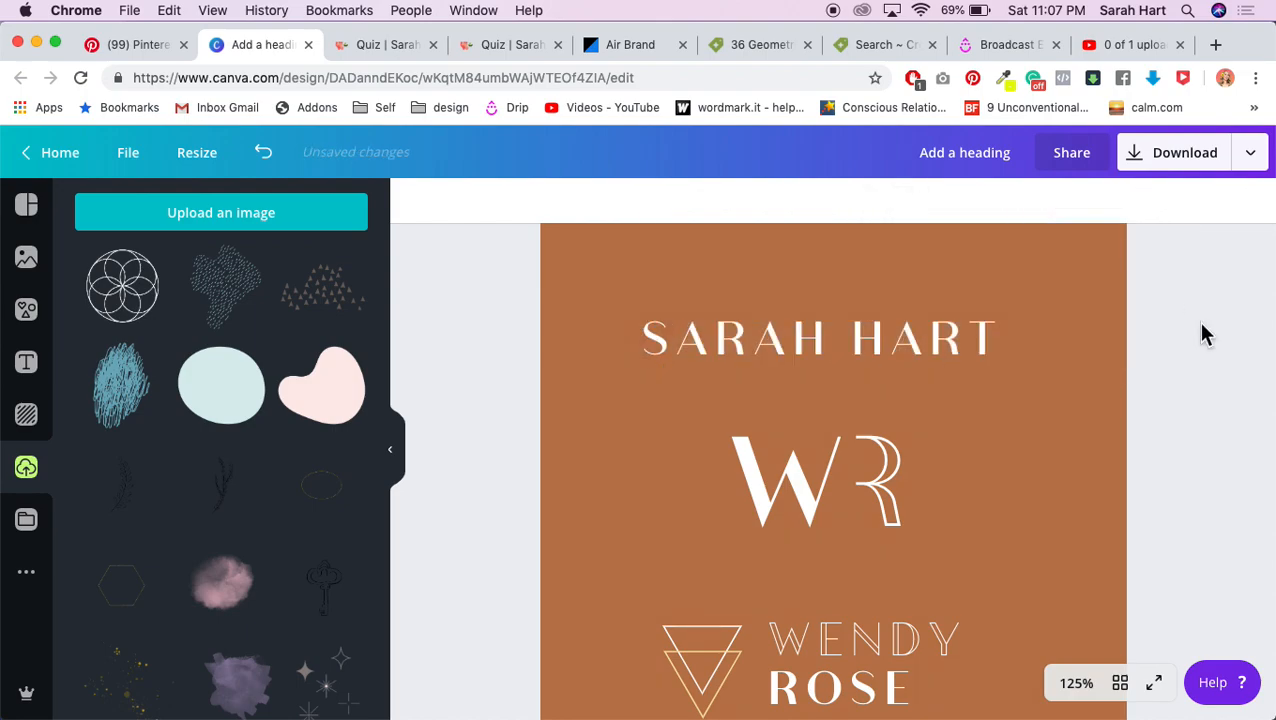
Step: Return the heading to normal capitalisation and tighten its letter spacing to 16
{"action": "double_click", "coordinate": [906, 350]}
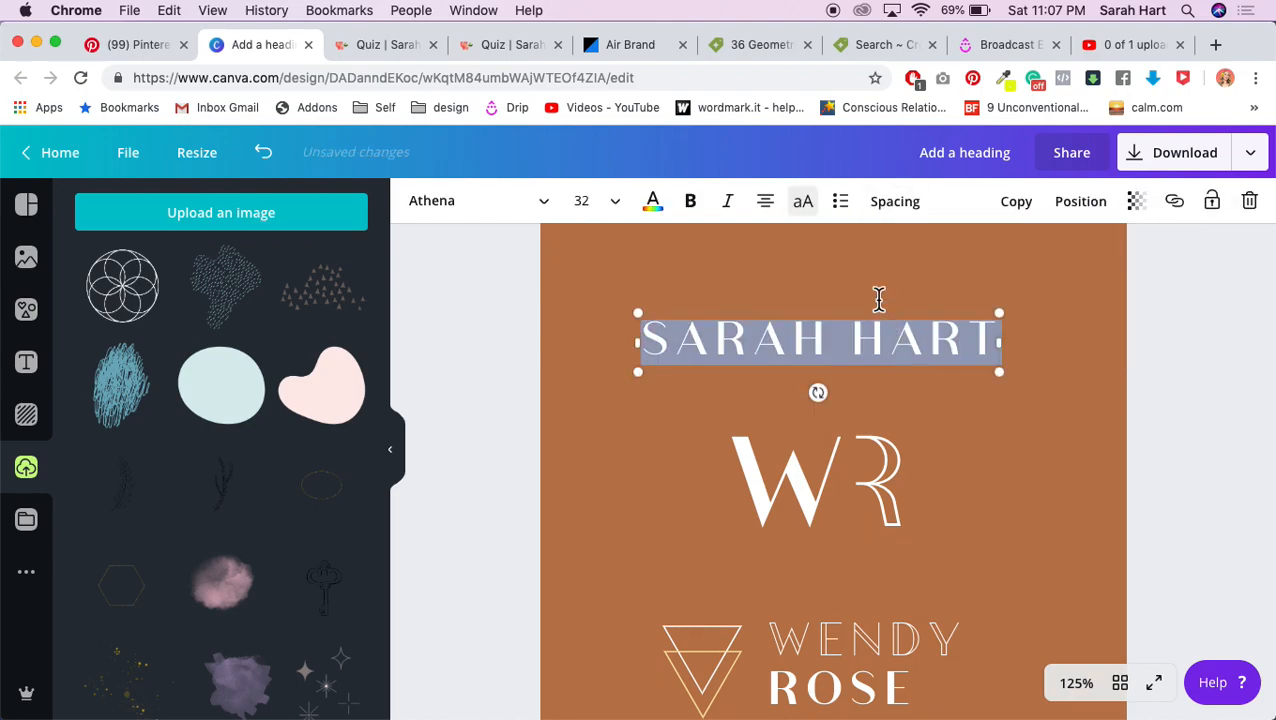
{"action": "left_click", "coordinate": [803, 205]}
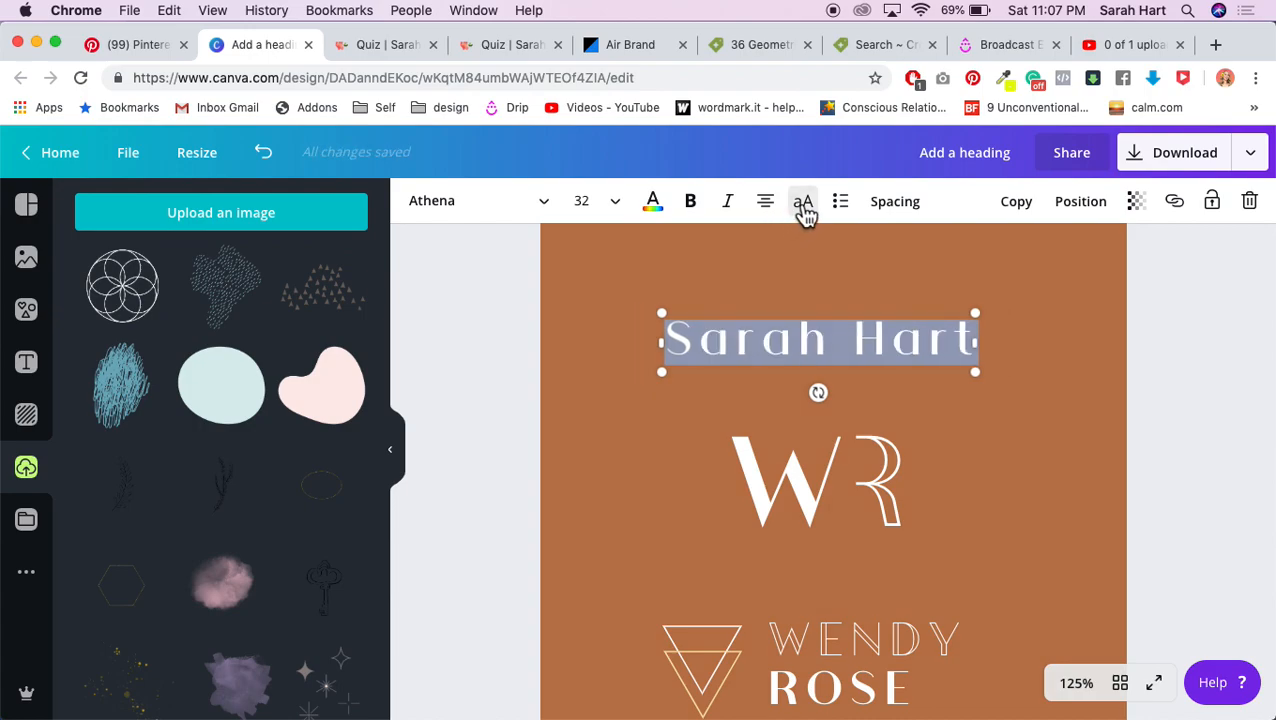
{"action": "left_click", "coordinate": [895, 205]}
{"action": "left_click_drag", "start_coordinate": [1006, 263], "coordinate": [990, 268]}
{"action": "left_click", "coordinate": [1196, 287]}
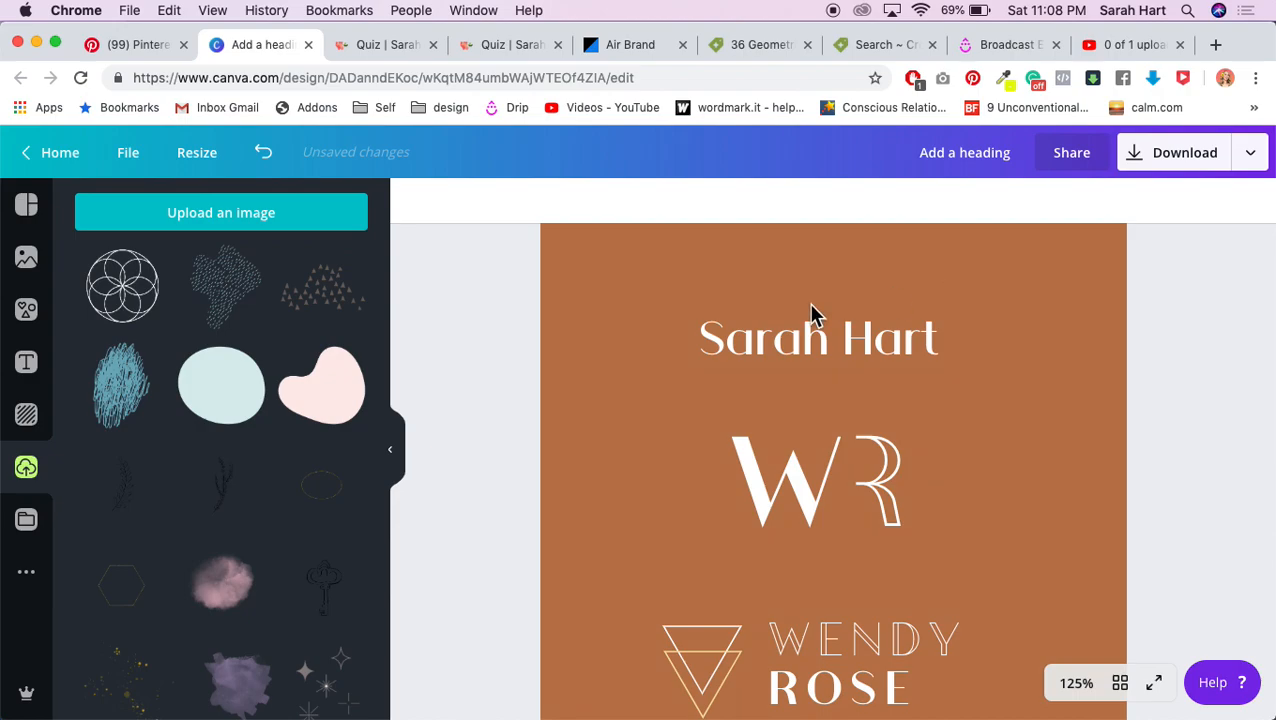
{"action": "double_click", "coordinate": [913, 342]}
{"action": "left_click", "coordinate": [1148, 347]}
{"action": "scroll", "coordinate": [1148, 347], "scroll_direction": "down", "scroll_amount": 1}
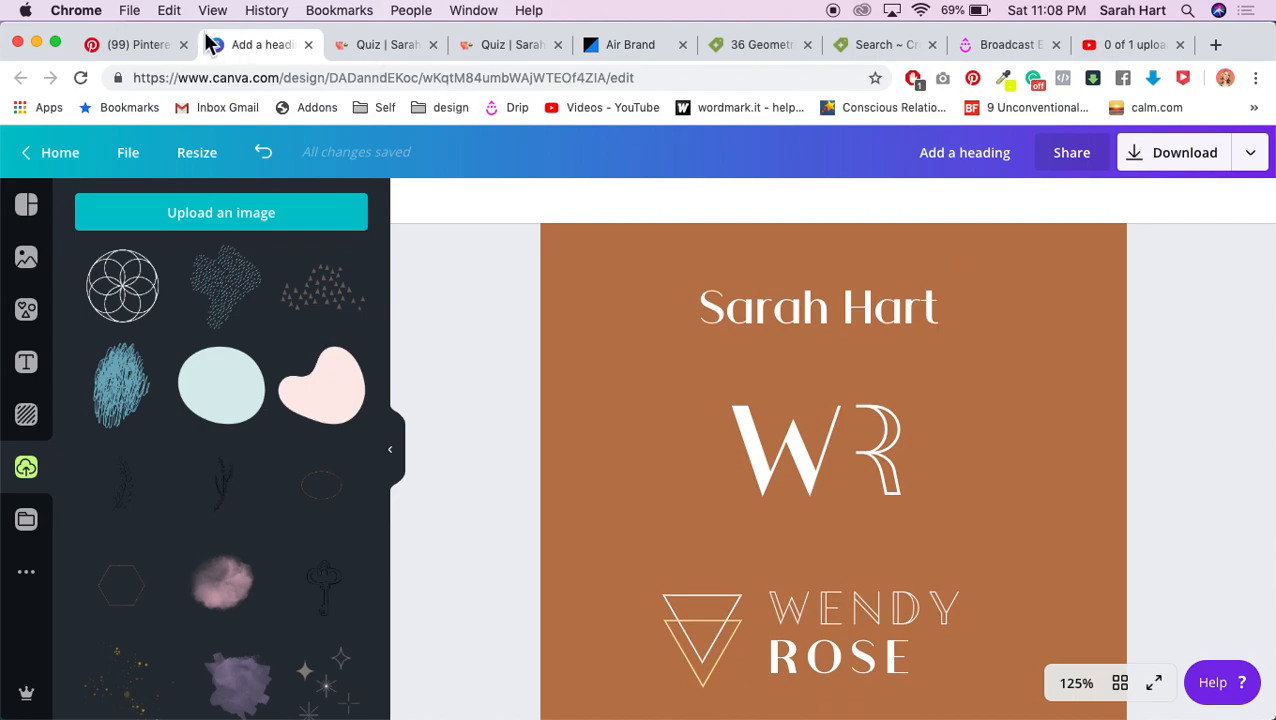
{"action": "left_click", "coordinate": [150, 44]}
{"action": "scroll", "coordinate": [558, 250], "scroll_direction": "up", "scroll_amount": 5}
{"action": "scroll", "coordinate": [558, 255], "scroll_direction": "up", "scroll_amount": 10}
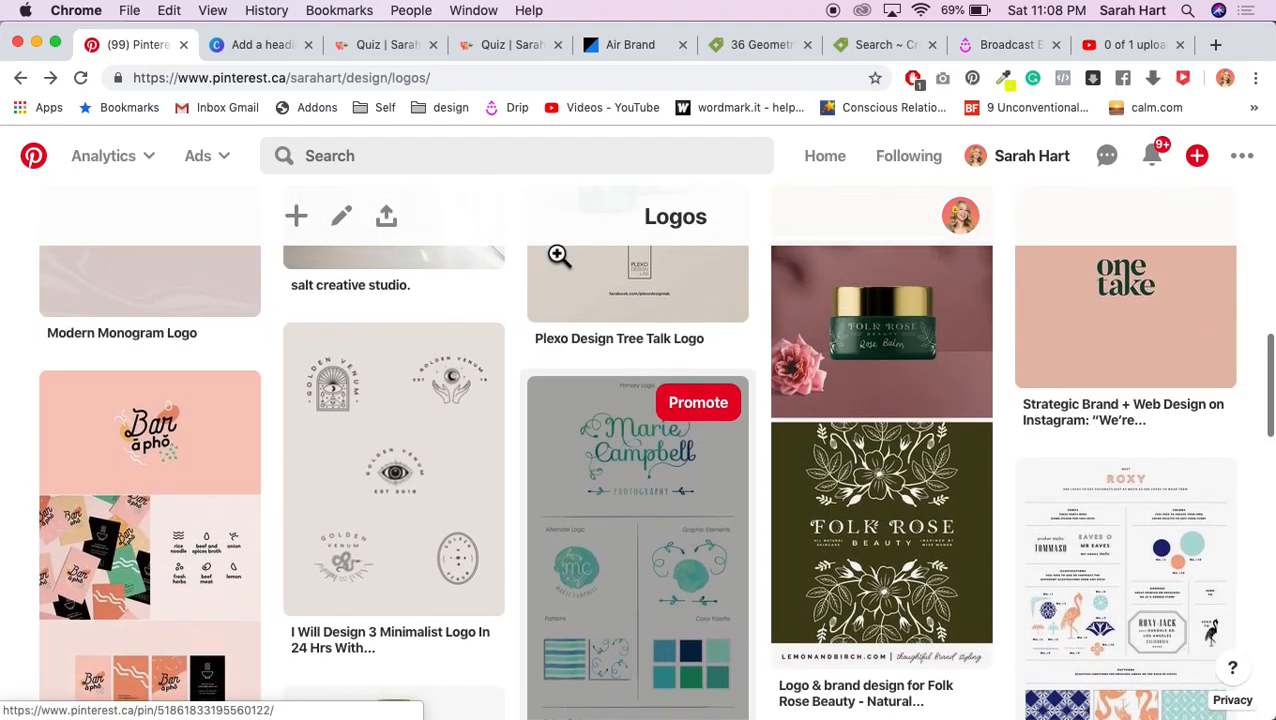
{"action": "scroll", "coordinate": [558, 255], "scroll_direction": "up", "scroll_amount": 5}
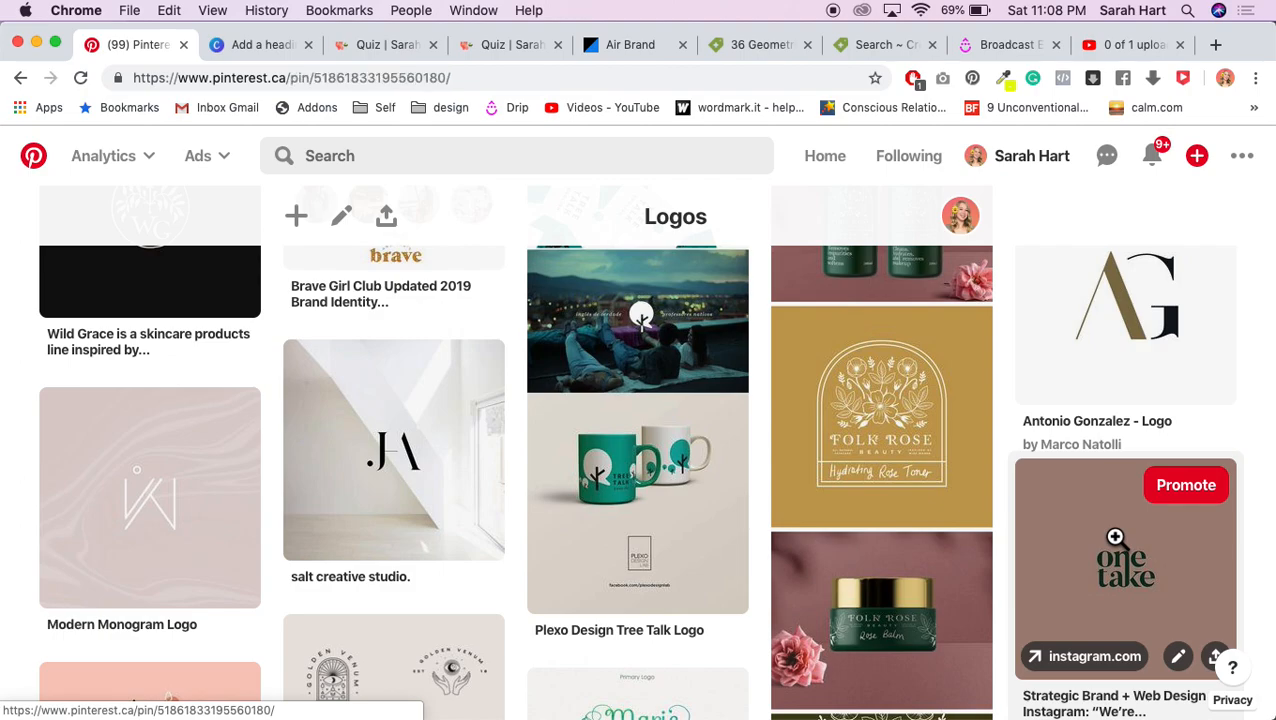
{"action": "left_click", "coordinate": [1115, 537]}
{"action": "scroll", "coordinate": [147, 362], "scroll_direction": "down", "scroll_amount": 1}
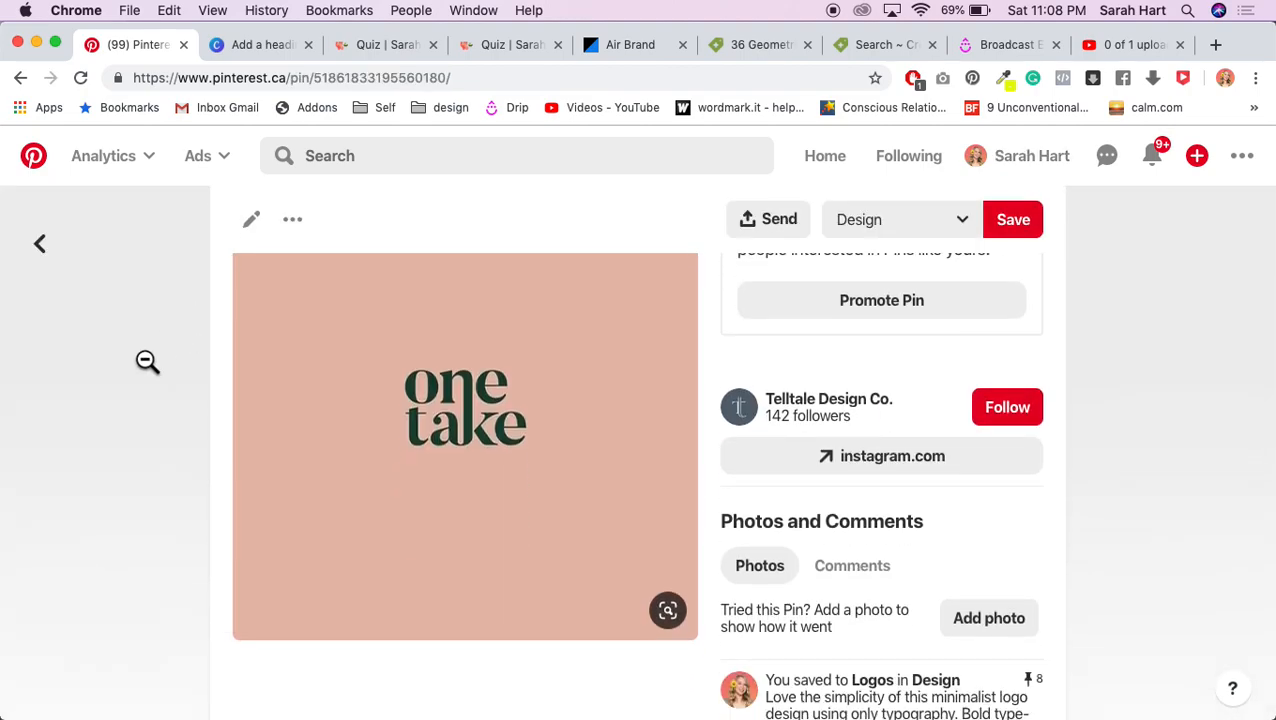
{"action": "scroll", "coordinate": [300, 400], "scroll_direction": "down", "scroll_amount": 1}
{"action": "scroll", "coordinate": [248, 441], "scroll_direction": "up", "scroll_amount": 2}
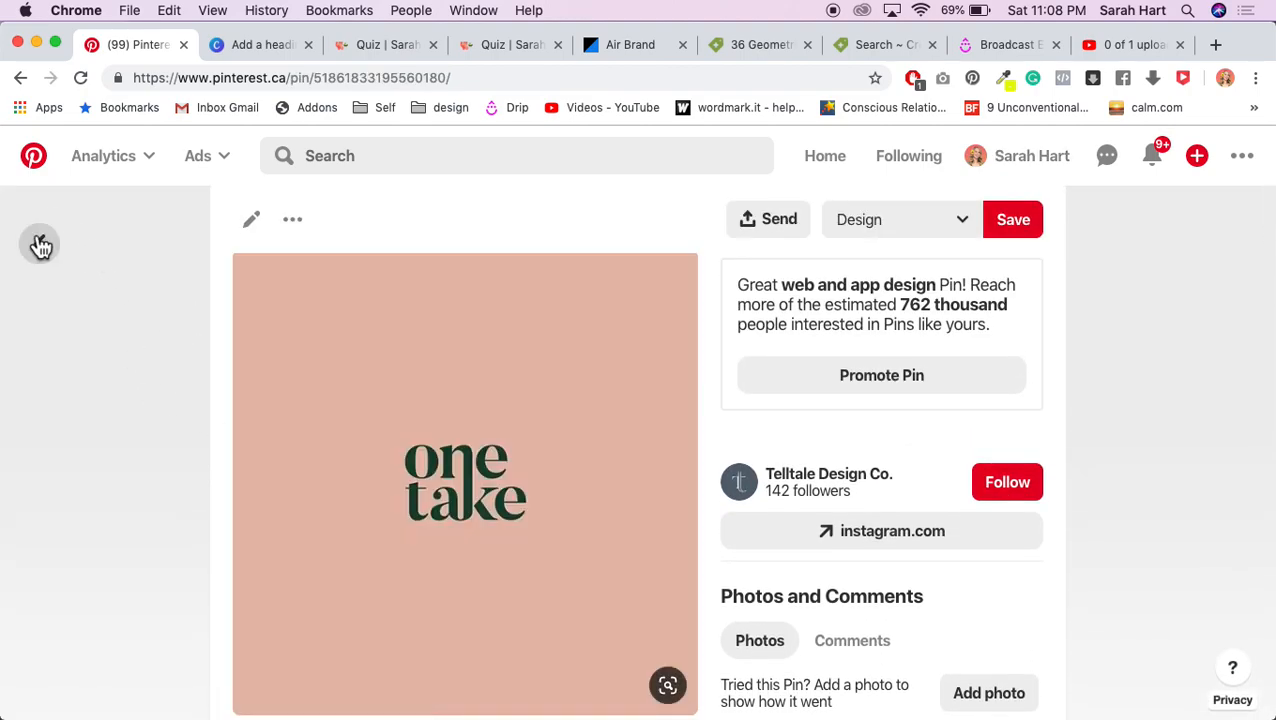
{"action": "left_click", "coordinate": [40, 246]}
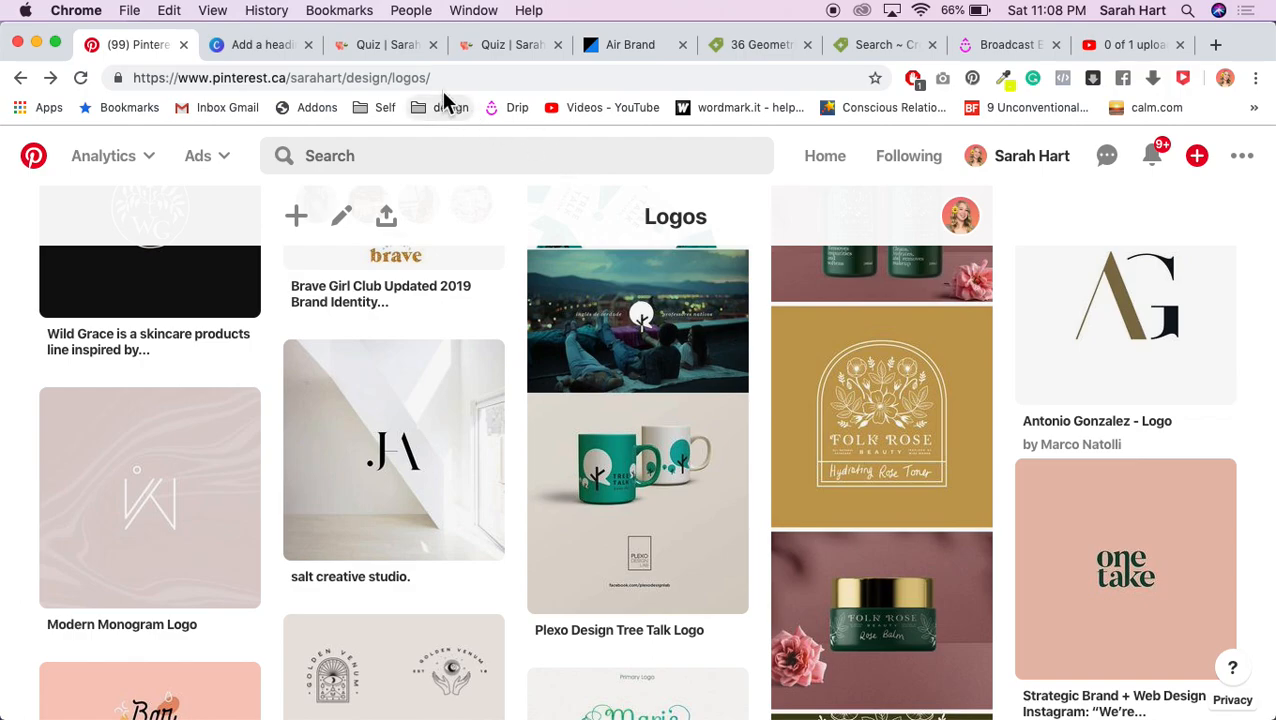
{"action": "left_click", "coordinate": [279, 47]}
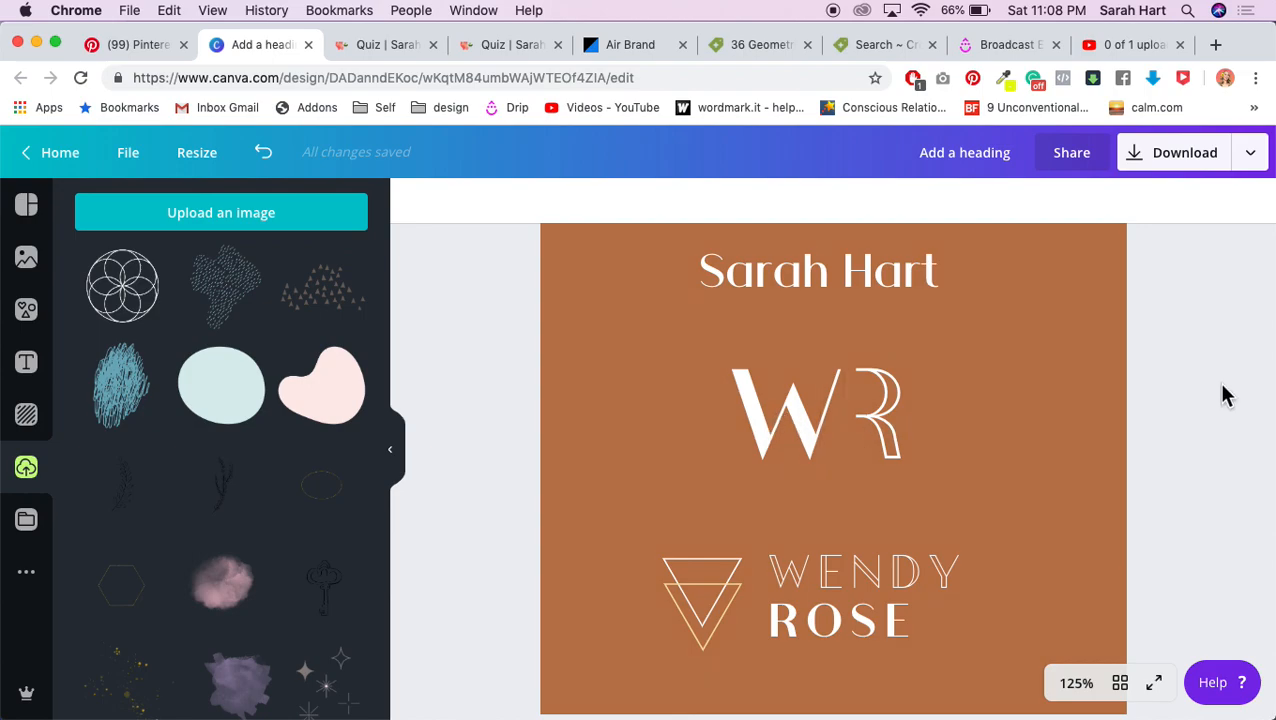
Step: Change the monogram letters from W and R to S and H
{"action": "left_click", "coordinate": [783, 436]}
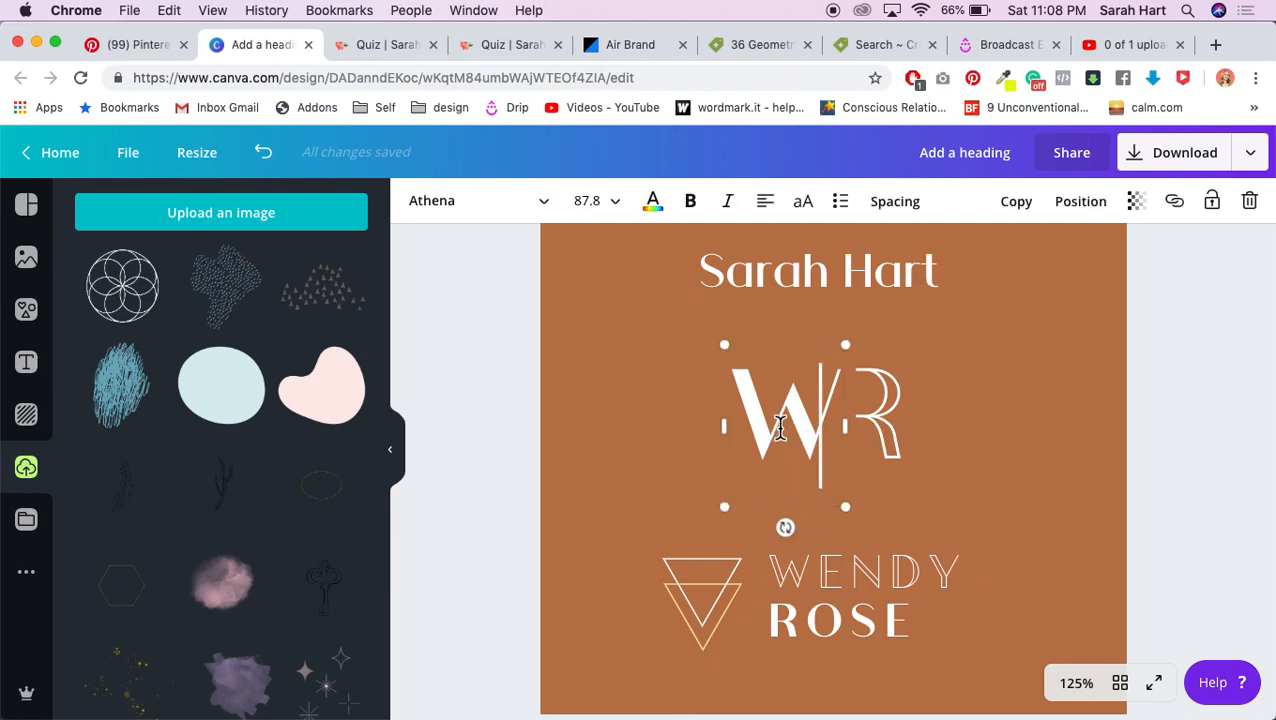
{"action": "left_click", "coordinate": [880, 434]}
{"action": "left_click", "coordinate": [1200, 398]}
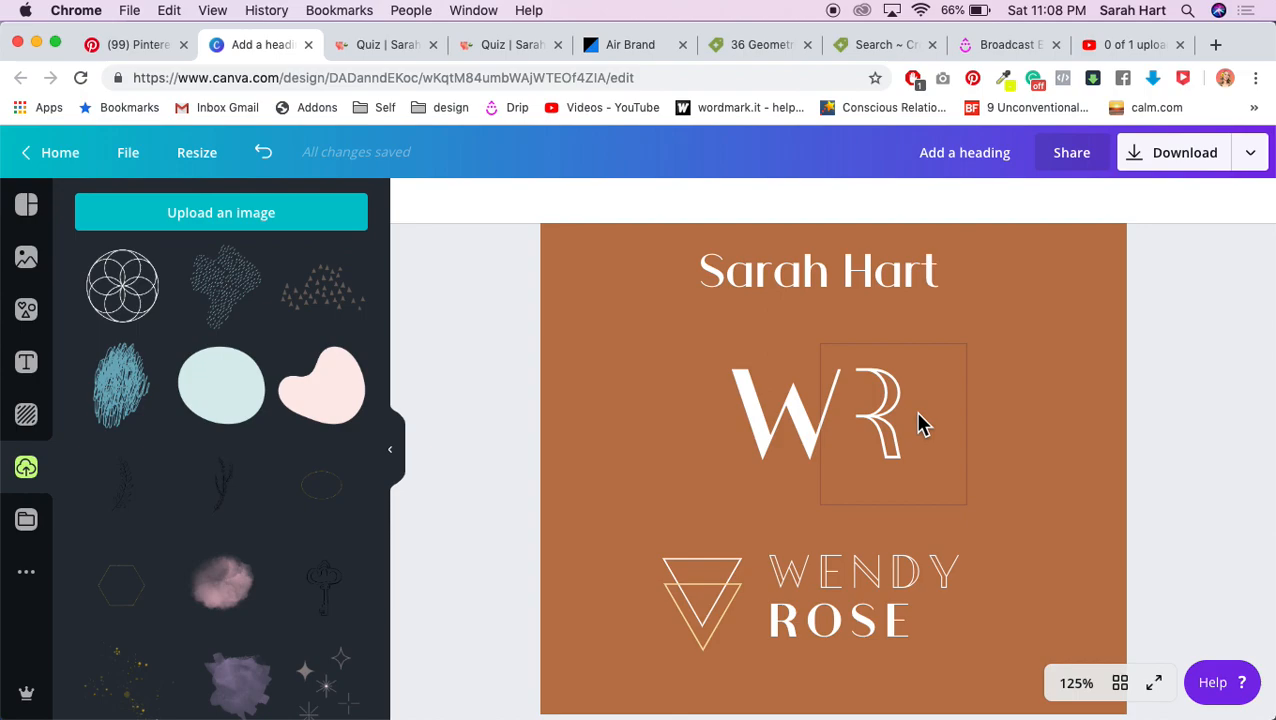
{"action": "double_click", "coordinate": [790, 420]}
{"action": "type", "text": "S"}
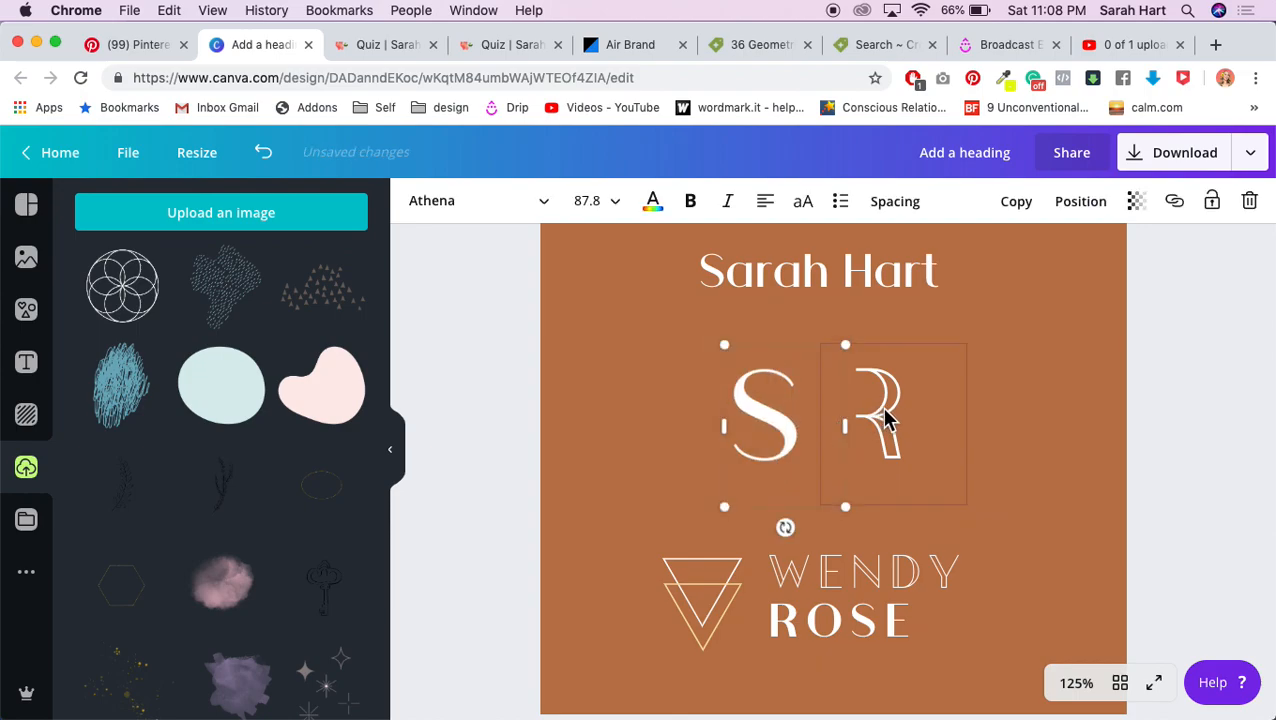
{"action": "double_click", "coordinate": [884, 410]}
{"action": "type", "text": "H"}
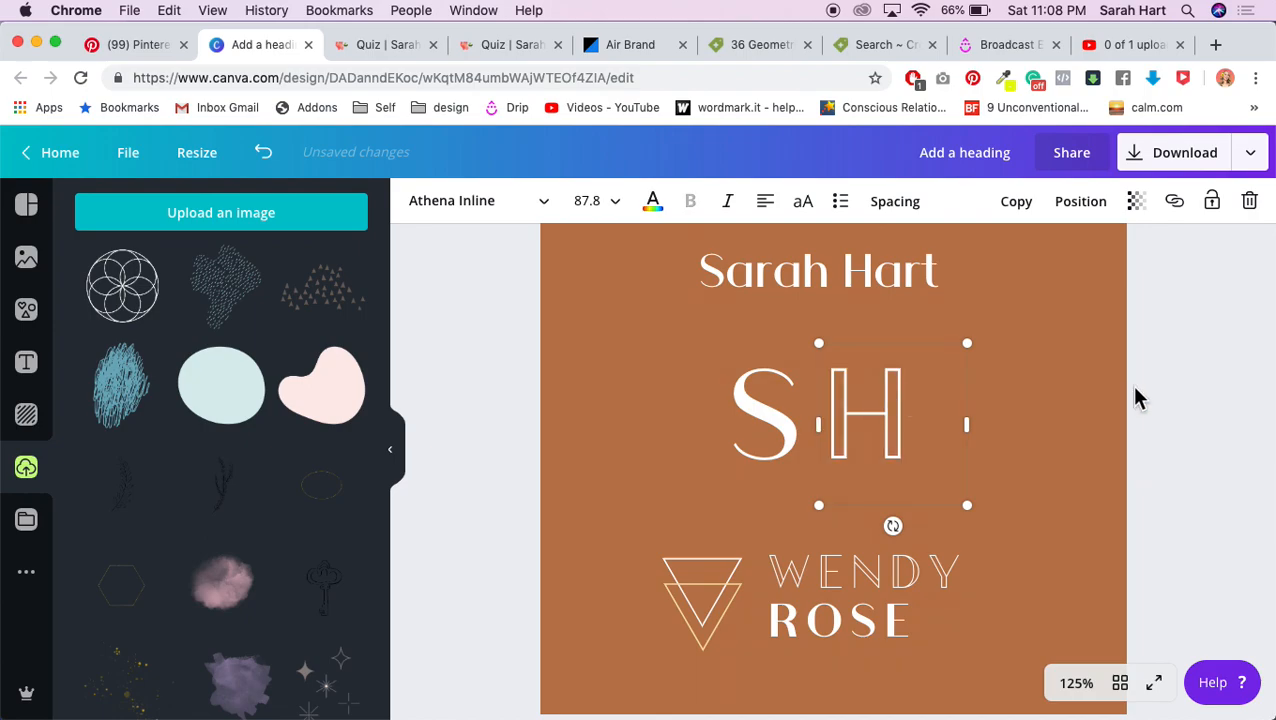
{"action": "left_click", "coordinate": [1133, 398]}
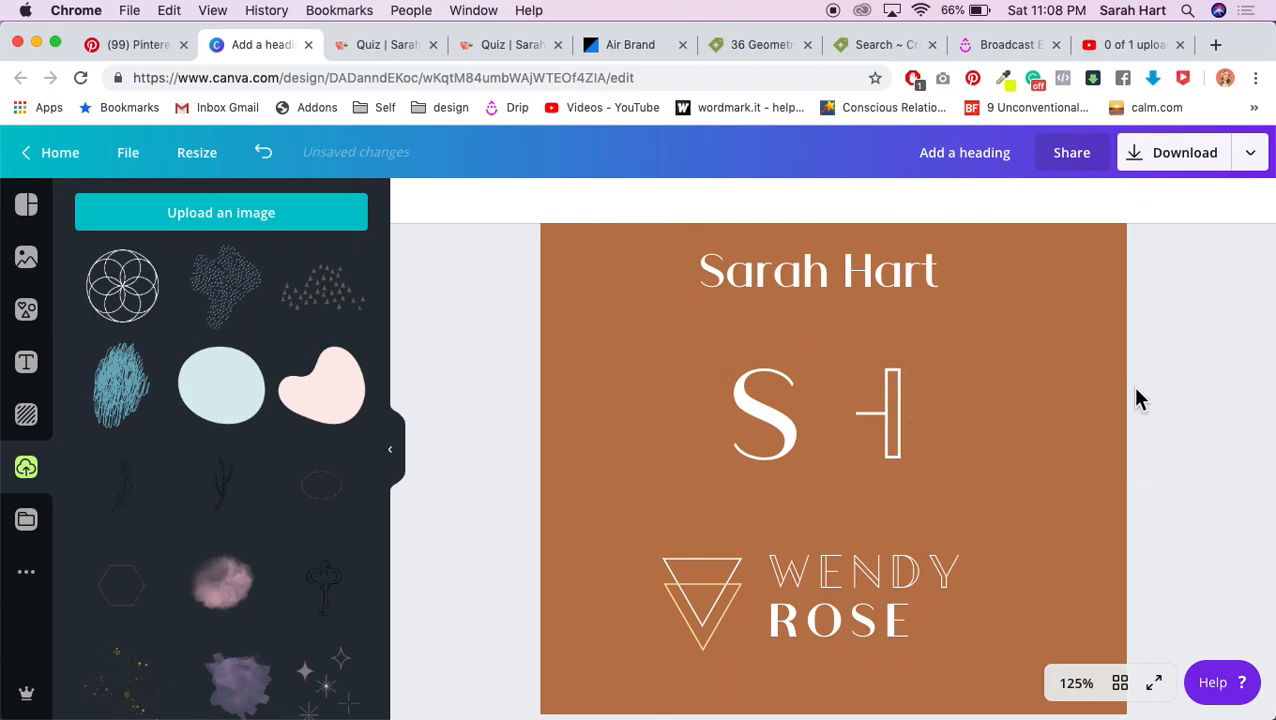
{"action": "left_click", "coordinate": [836, 426]}
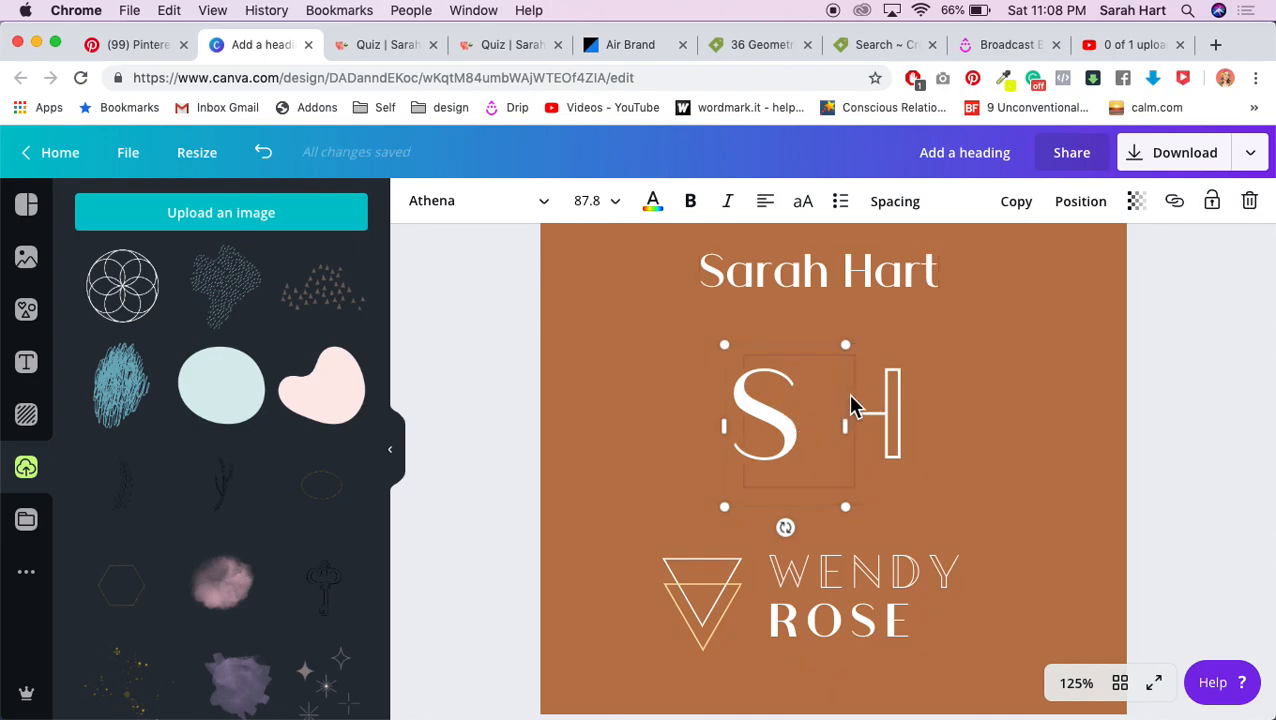
Step: Tint the shape overlapping the H light pink to reveal it, then restore its brown fill
{"action": "left_click", "coordinate": [851, 400]}
{"action": "left_click", "coordinate": [417, 203]}
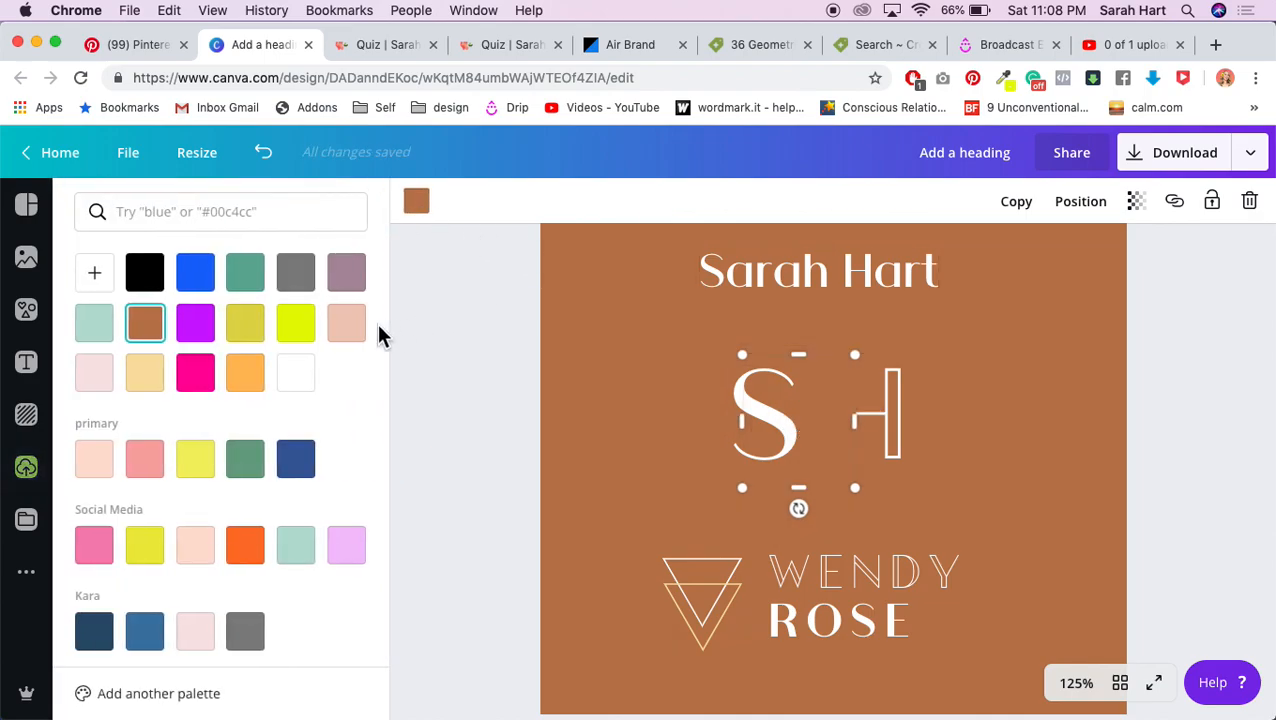
{"action": "left_click", "coordinate": [345, 333]}
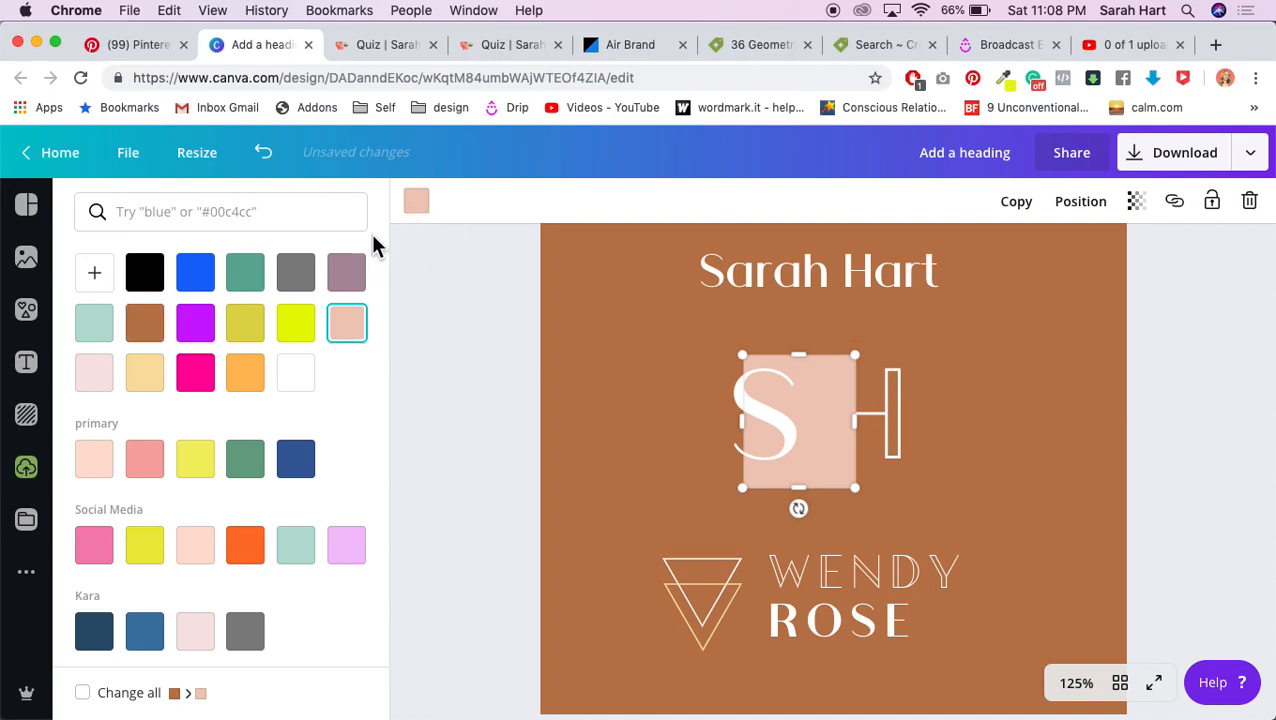
{"action": "left_click", "coordinate": [145, 322]}
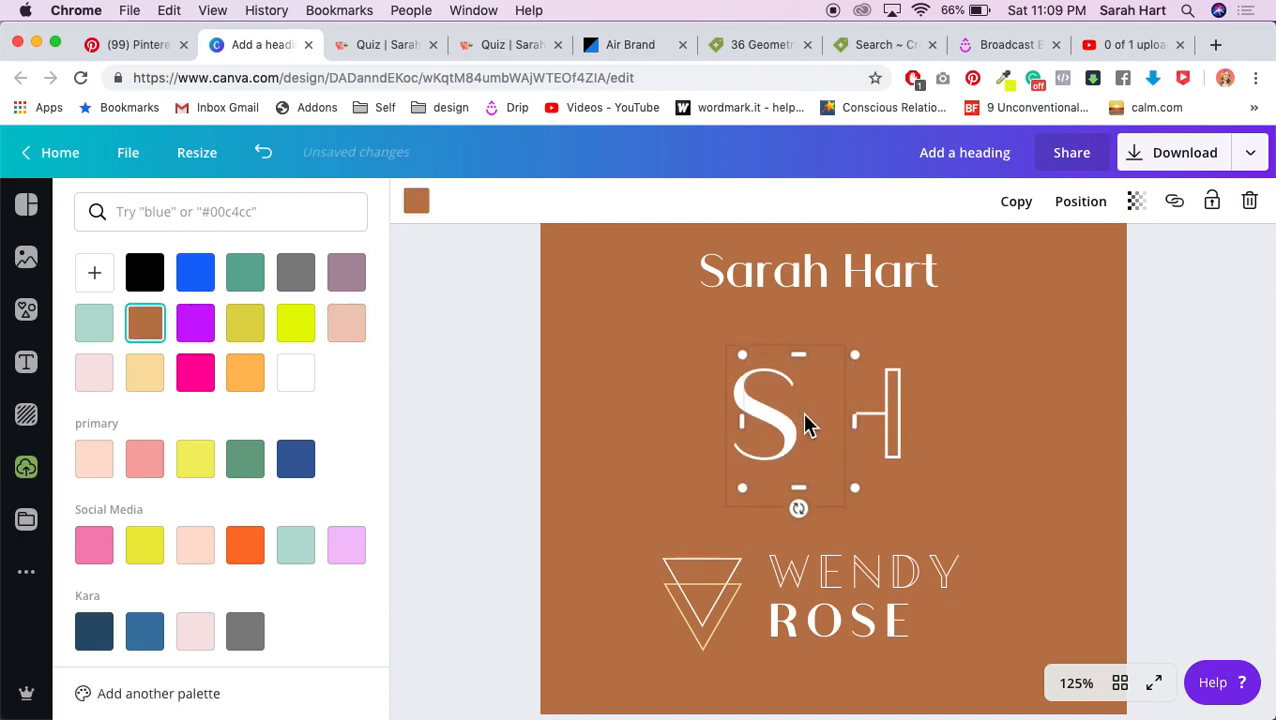
Step: Move the H left beside the S and fine-tune it with arrow-key nudges
{"action": "left_click", "coordinate": [891, 405]}
{"action": "mouse_move", "coordinate": [891, 414]}
{"action": "left_mouse_down"}
{"action": "mouse_move", "coordinate": [914, 416]}
{"action": "mouse_move", "coordinate": [895, 417]}
{"action": "left_mouse_up"}
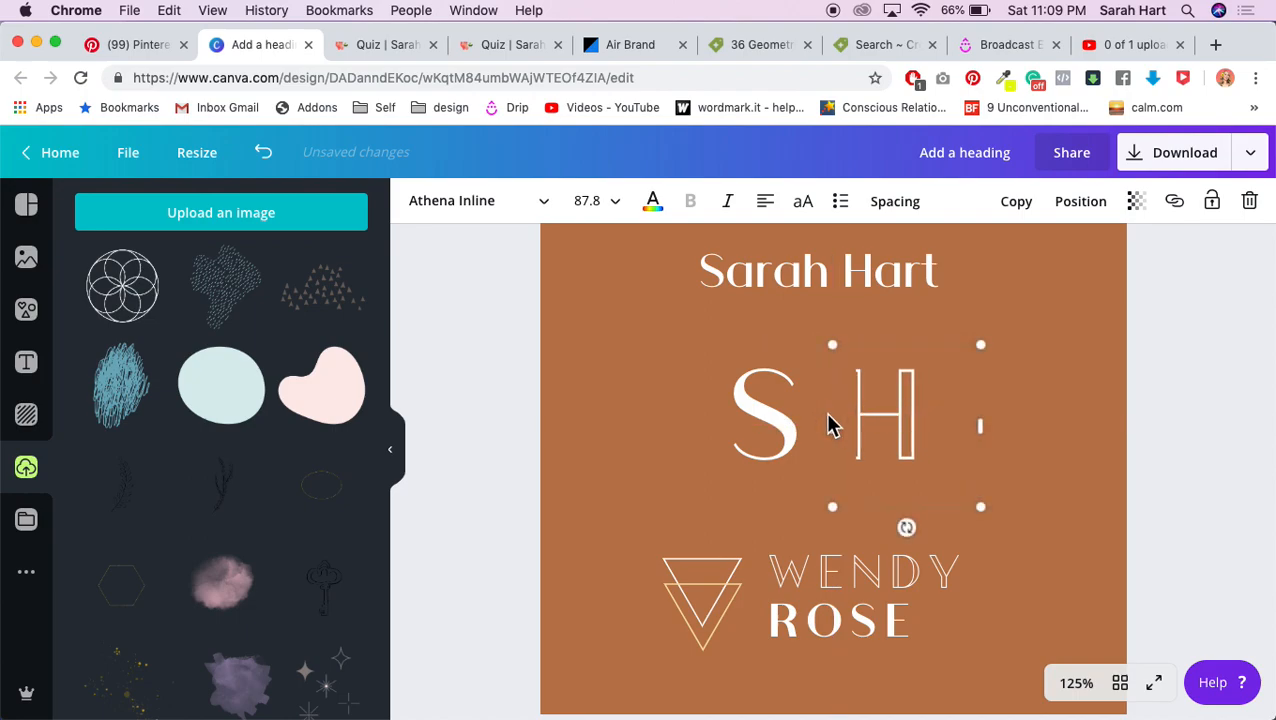
{"action": "left_click", "coordinate": [843, 468]}
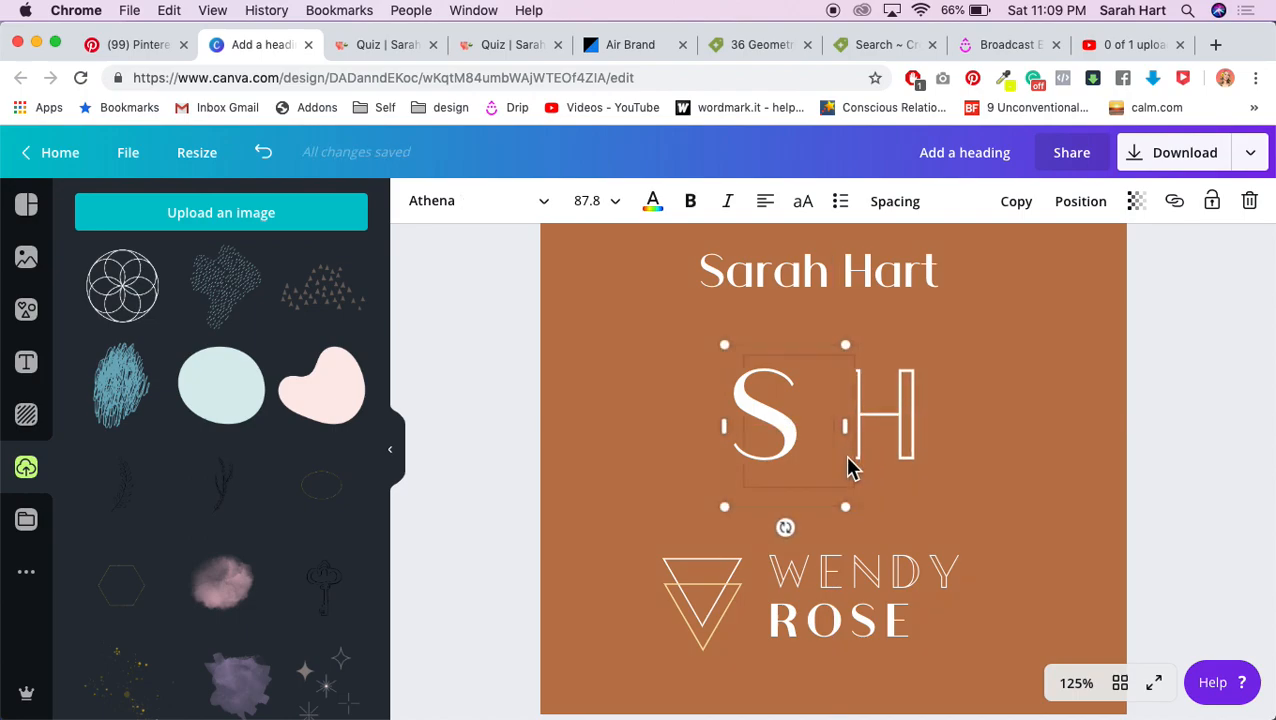
{"action": "left_click", "coordinate": [908, 450], "text": "shift"}
{"action": "left_click_drag", "start_coordinate": [920, 448], "coordinate": [862, 450]}
{"action": "key", "text": "Left"}
{"action": "key", "text": "Left"}
{"action": "key", "text": "Left"}
{"action": "key", "text": "Left"}
{"action": "key", "text": "Left"}
{"action": "key", "text": "Left"}
{"action": "key", "text": "Left"}
{"action": "key", "text": "Left"}
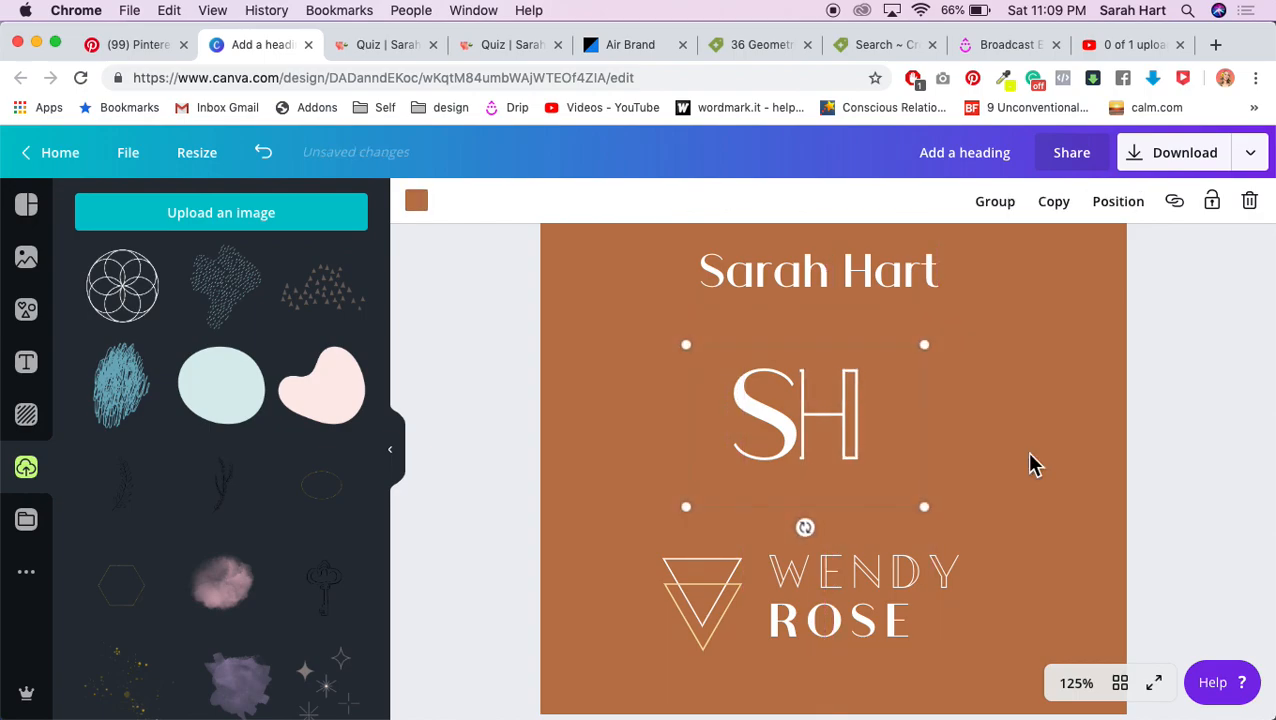
{"action": "key", "text": "Left"}
{"action": "key", "text": "Left"}
{"action": "key", "text": "Left"}
{"action": "key", "text": "Left"}
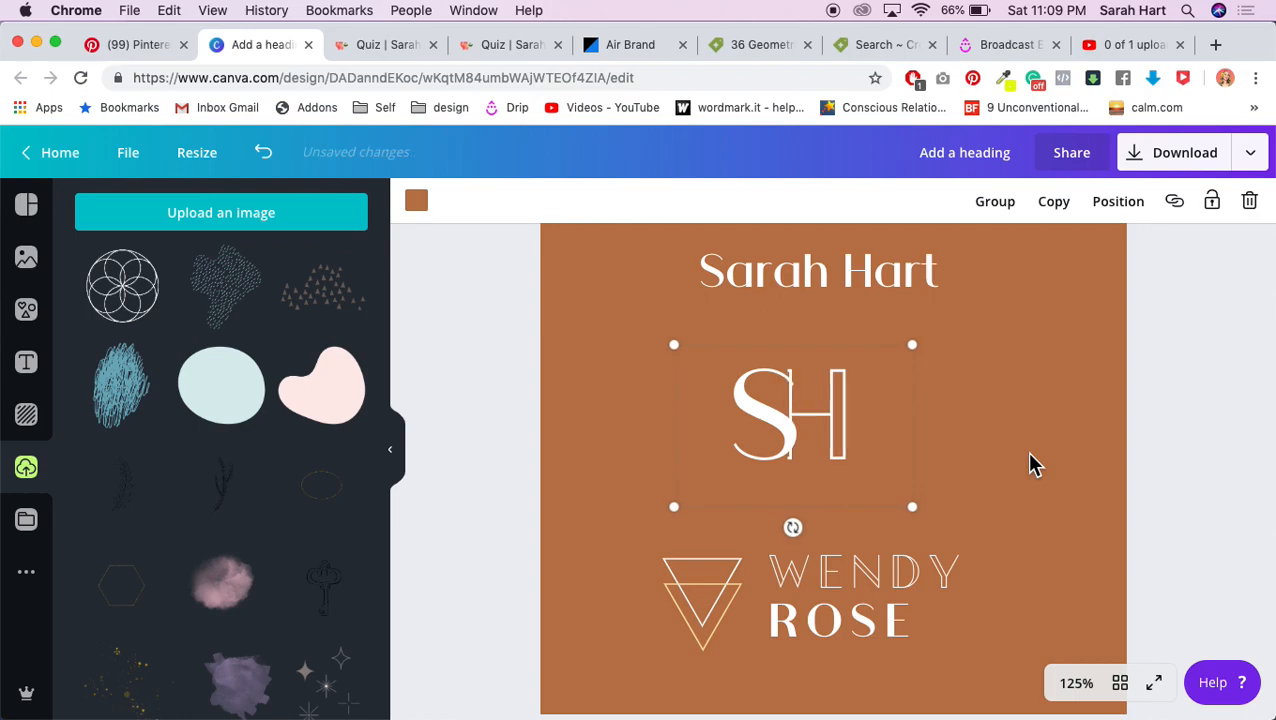
{"action": "key", "text": "Right"}
{"action": "key", "text": "Right"}
{"action": "key", "text": "Right"}
{"action": "key", "text": "Right"}
{"action": "key", "text": "Right"}
{"action": "key", "text": "Right"}
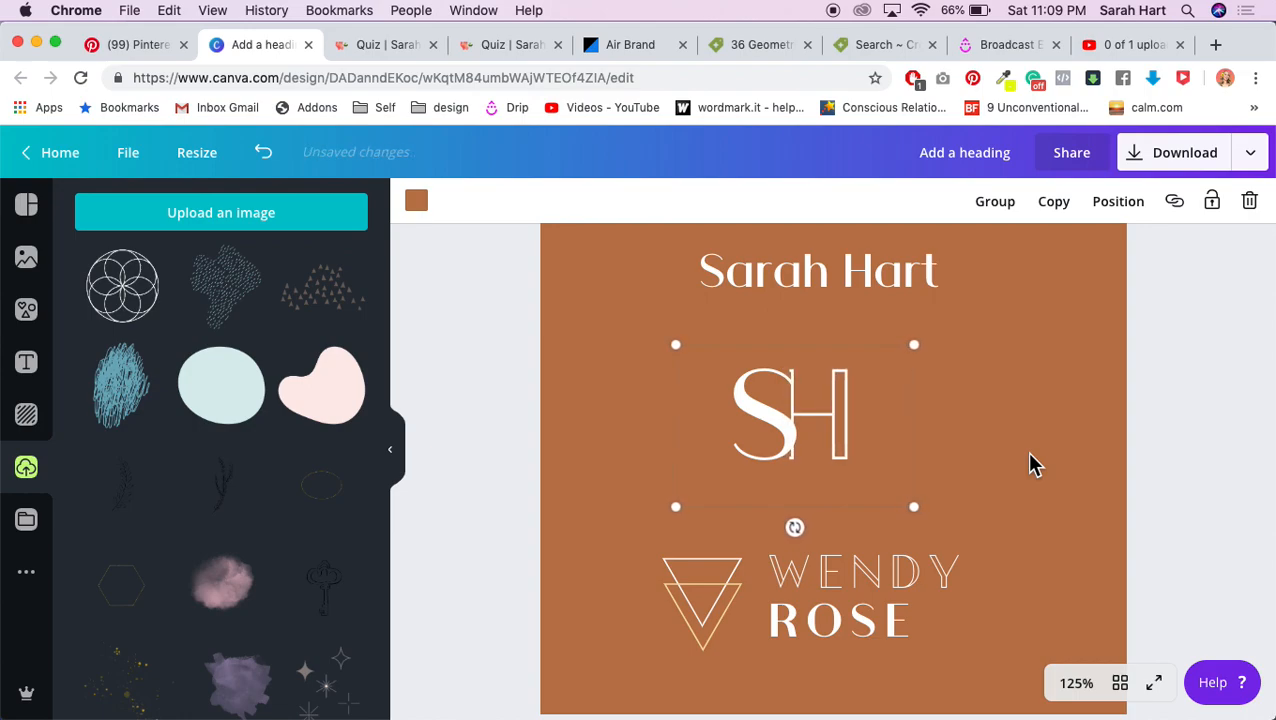
{"action": "left_click", "coordinate": [1203, 432]}
Step: Drag the S rightward over the H's left upright so the letters interlock
{"action": "left_click", "coordinate": [779, 398]}
{"action": "left_click", "coordinate": [873, 407]}
{"action": "left_click_drag", "start_coordinate": [757, 422], "coordinate": [790, 430]}
{"action": "left_click", "coordinate": [764, 411]}
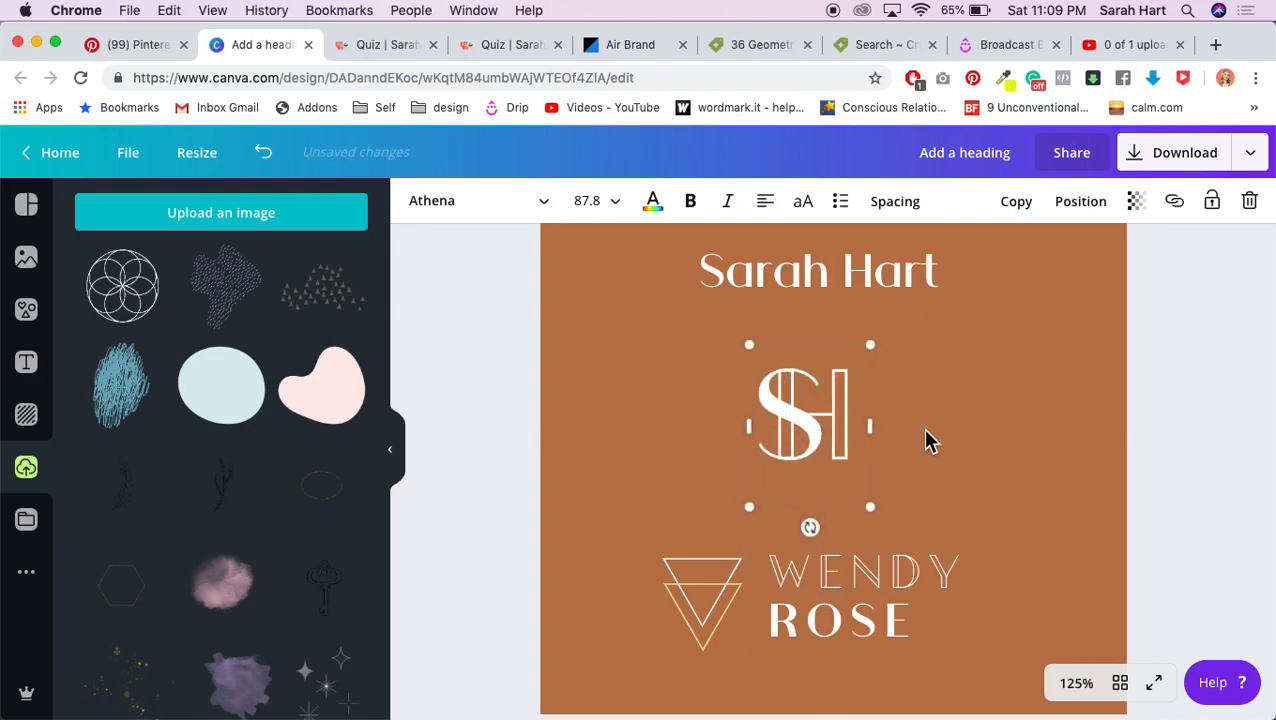
{"action": "left_click", "coordinate": [1200, 427]}
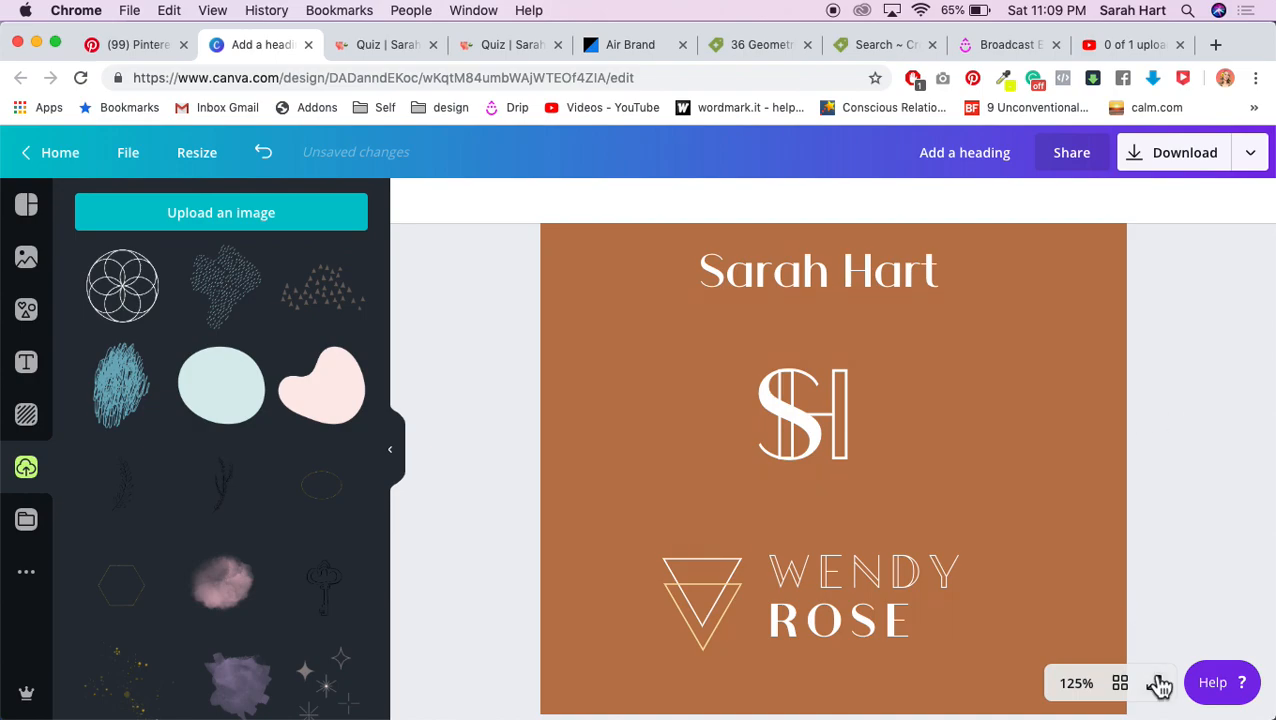
{"action": "left_click", "coordinate": [1076, 683]}
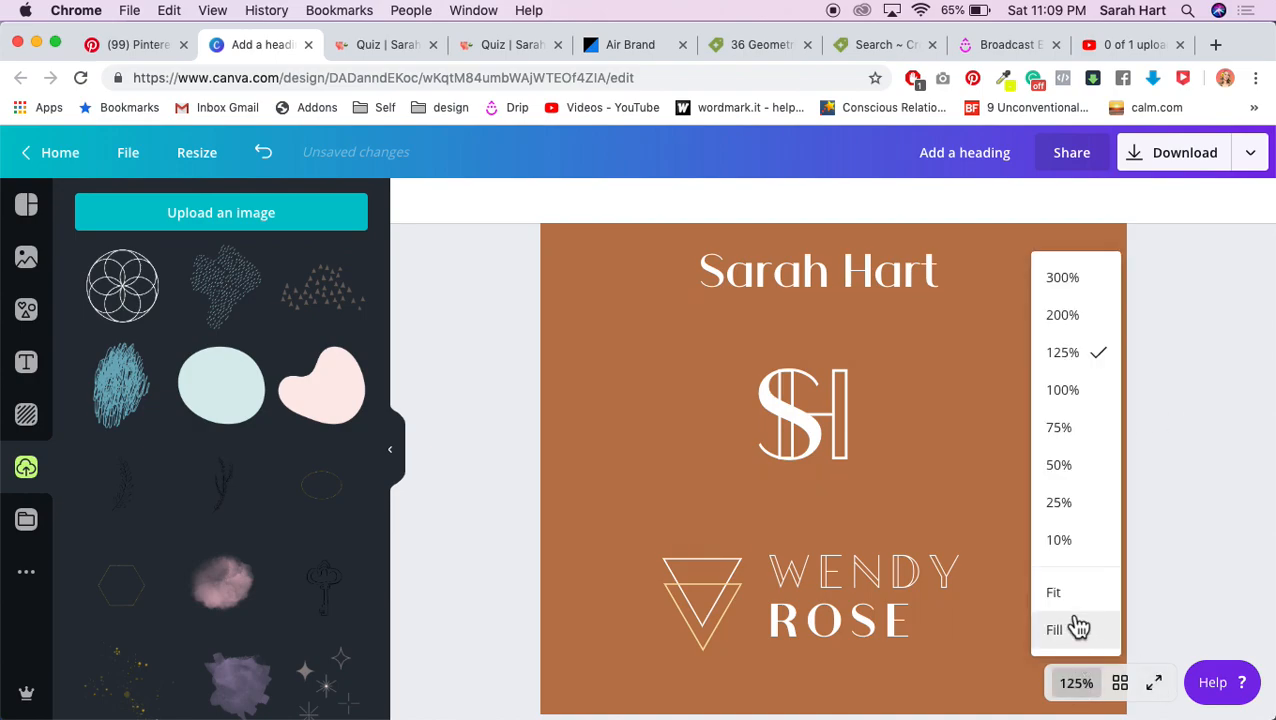
Step: Zoom the canvas to 300% and nudge the S slightly left and down
{"action": "left_click", "coordinate": [1062, 315]}
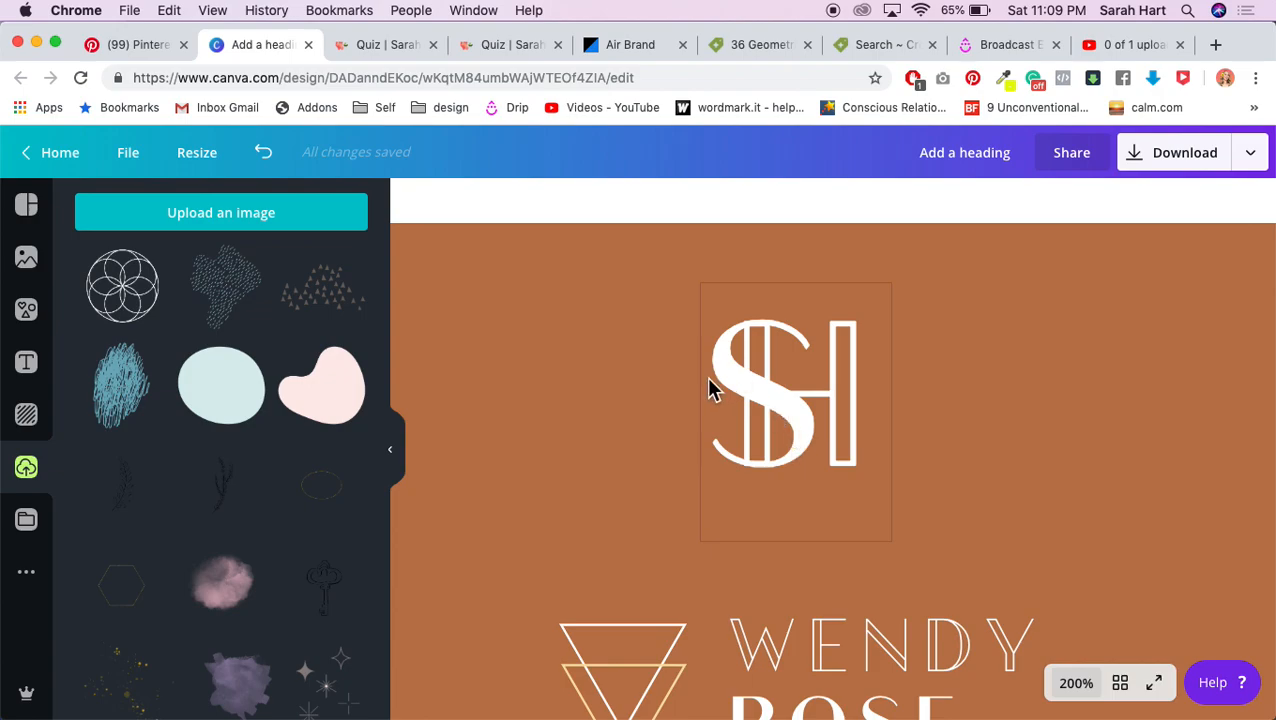
{"action": "left_click", "coordinate": [1076, 686]}
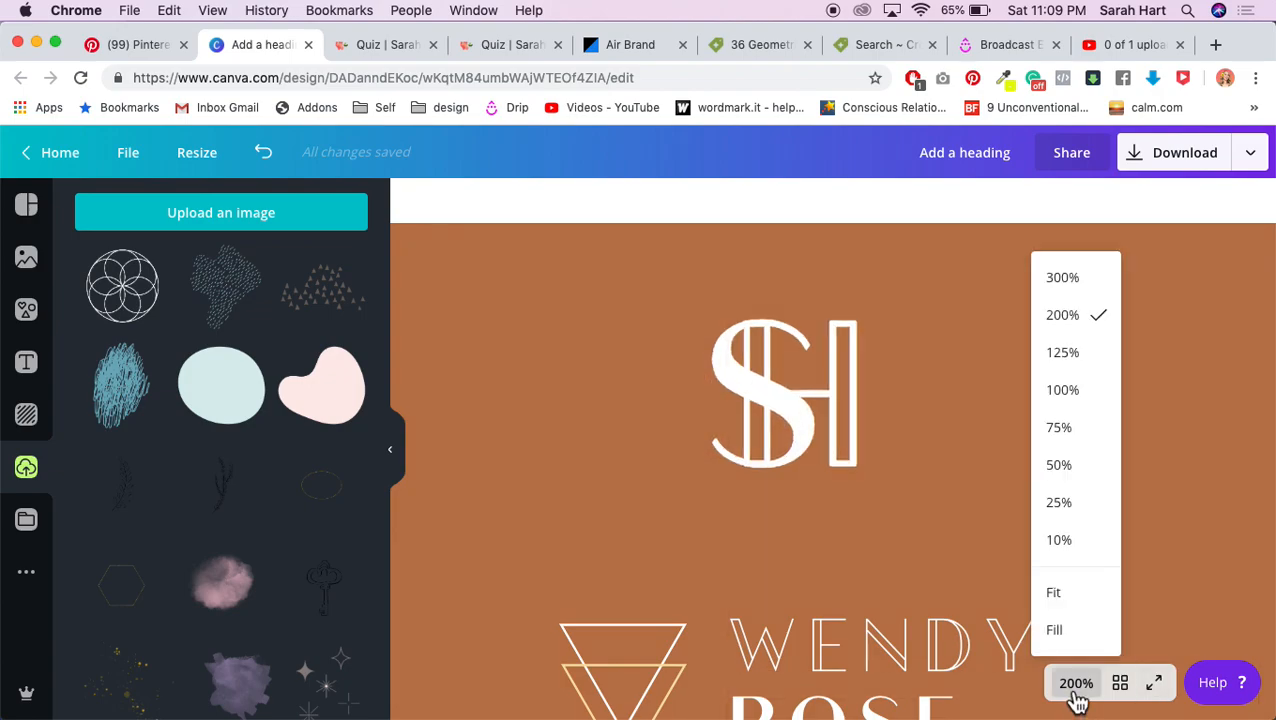
{"action": "left_click", "coordinate": [1064, 279]}
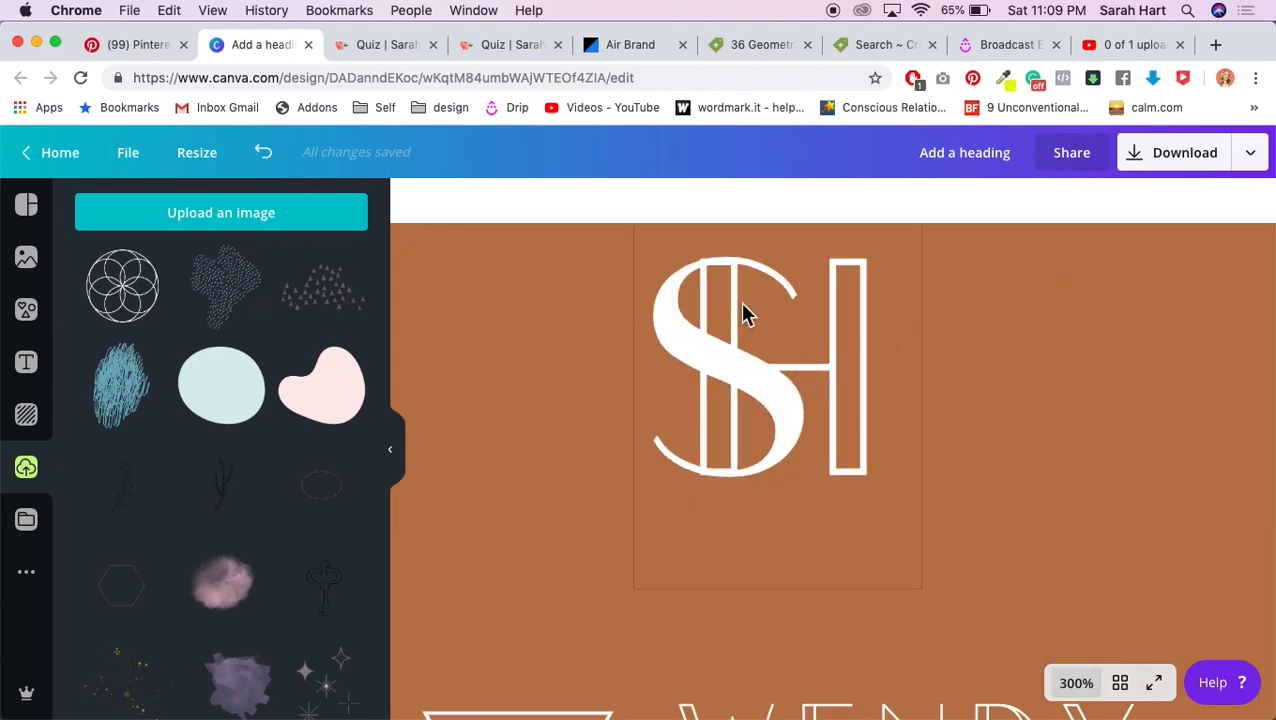
{"action": "left_click", "coordinate": [680, 292]}
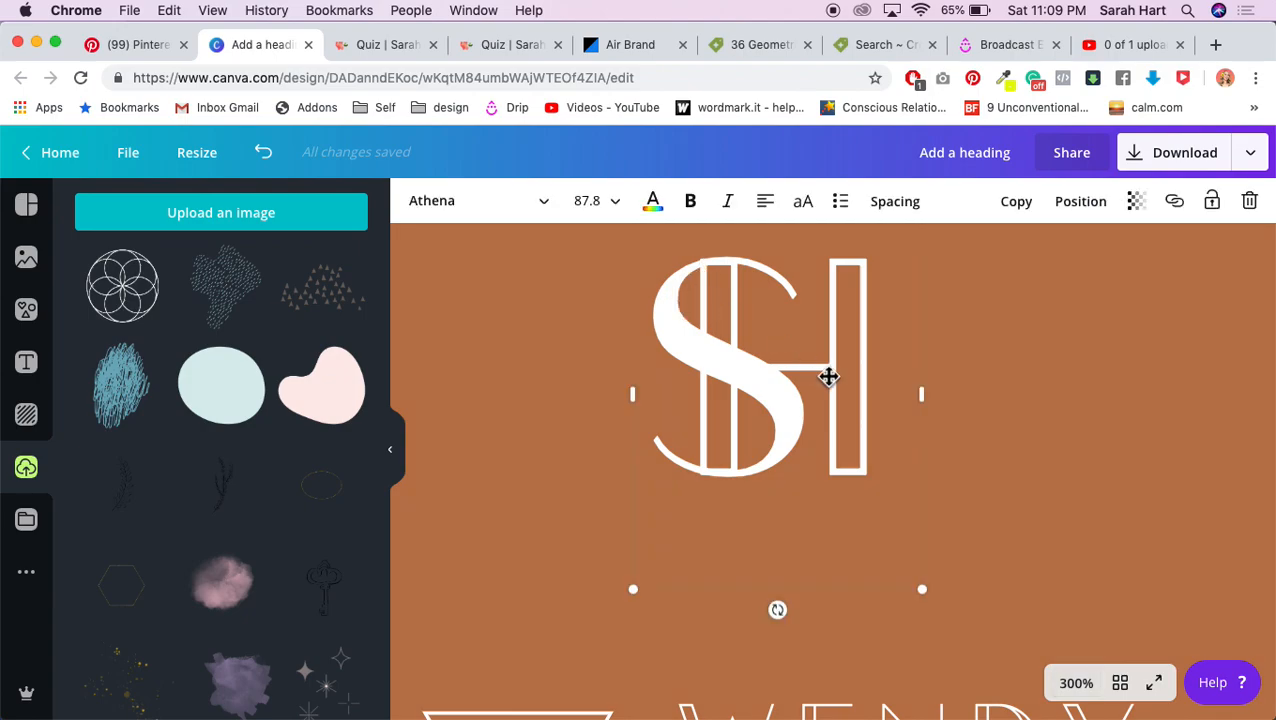
{"action": "left_click_drag", "start_coordinate": [828, 376], "coordinate": [826, 378]}
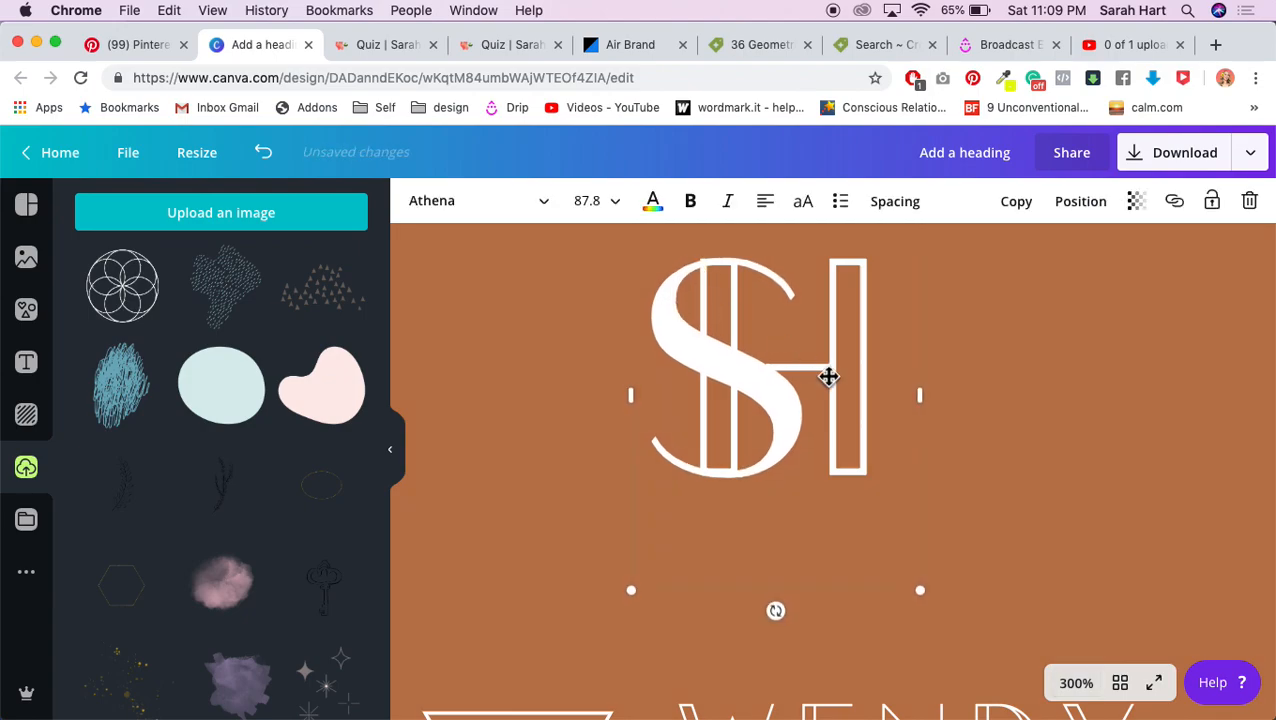
Step: Set the monogram text's font size to 89, then zoom back out to the whole page
{"action": "left_click", "coordinate": [609, 214]}
{"action": "left_click", "coordinate": [590, 202]}
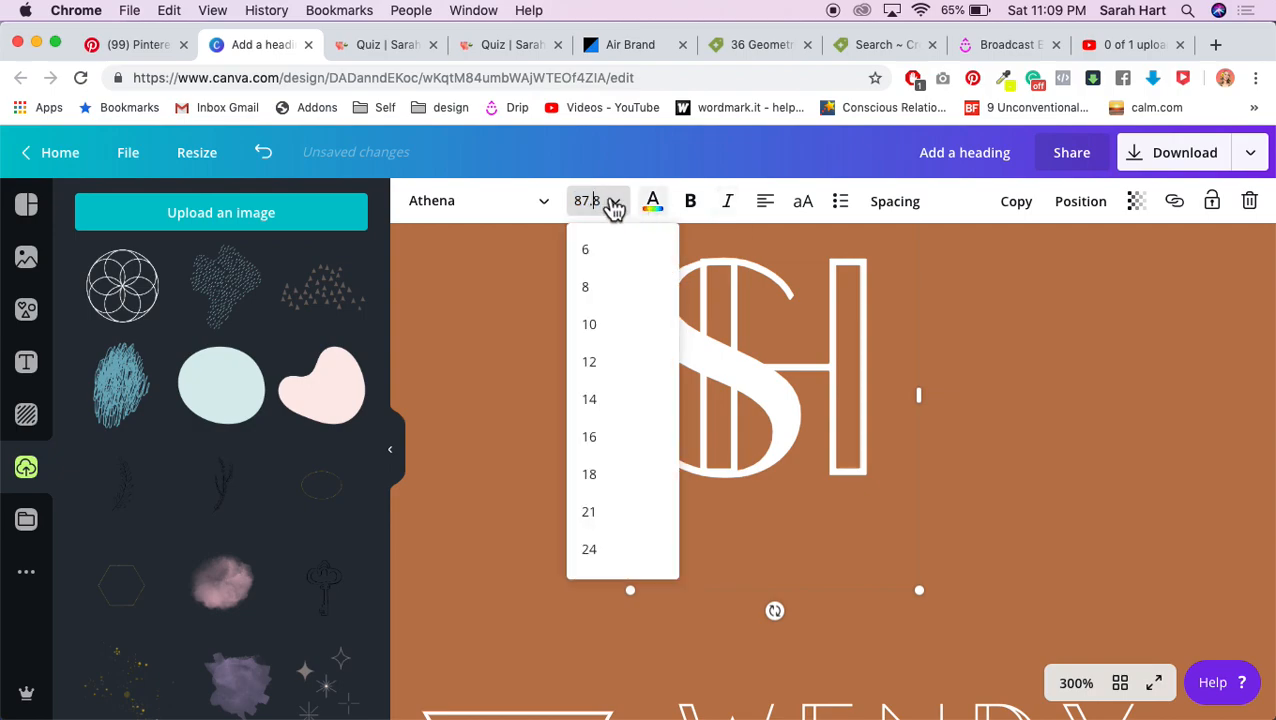
{"action": "left_click_drag", "start_coordinate": [578, 201], "coordinate": [609, 210]}
{"action": "type", "text": "89"}
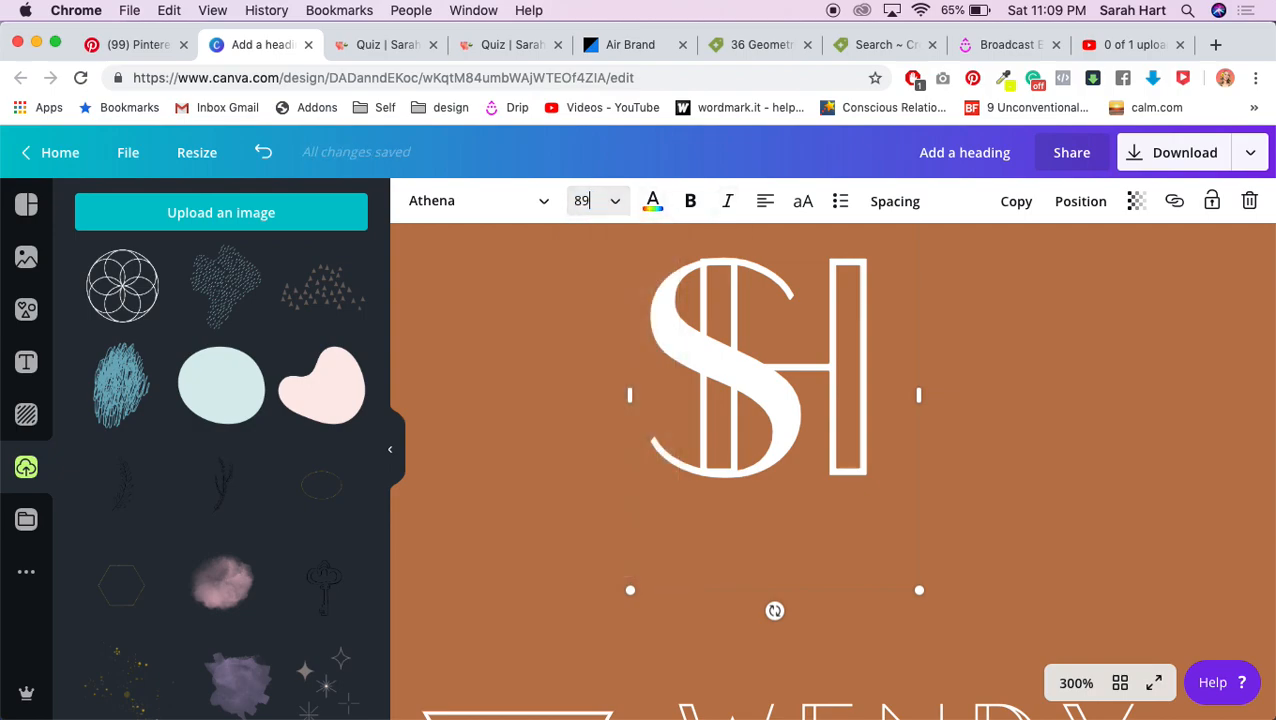
{"action": "key", "text": "Return"}
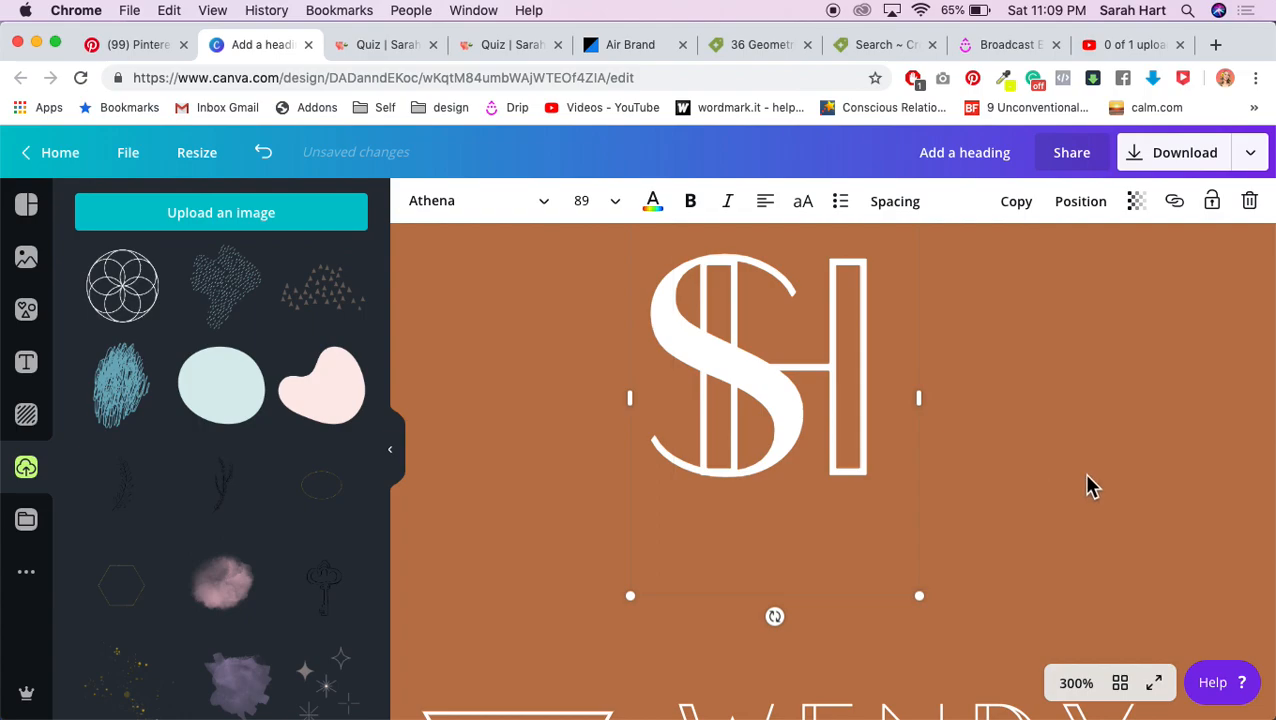
{"action": "left_click", "coordinate": [1077, 487]}
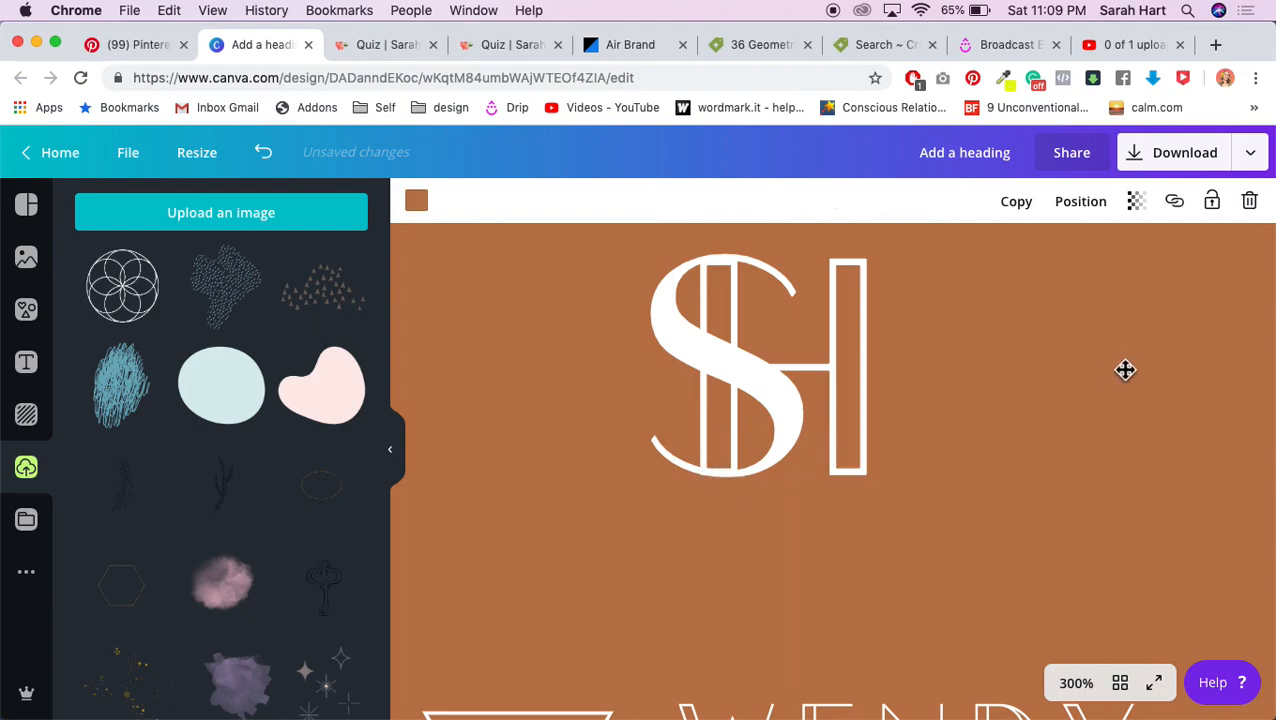
{"action": "left_click", "coordinate": [1076, 688]}
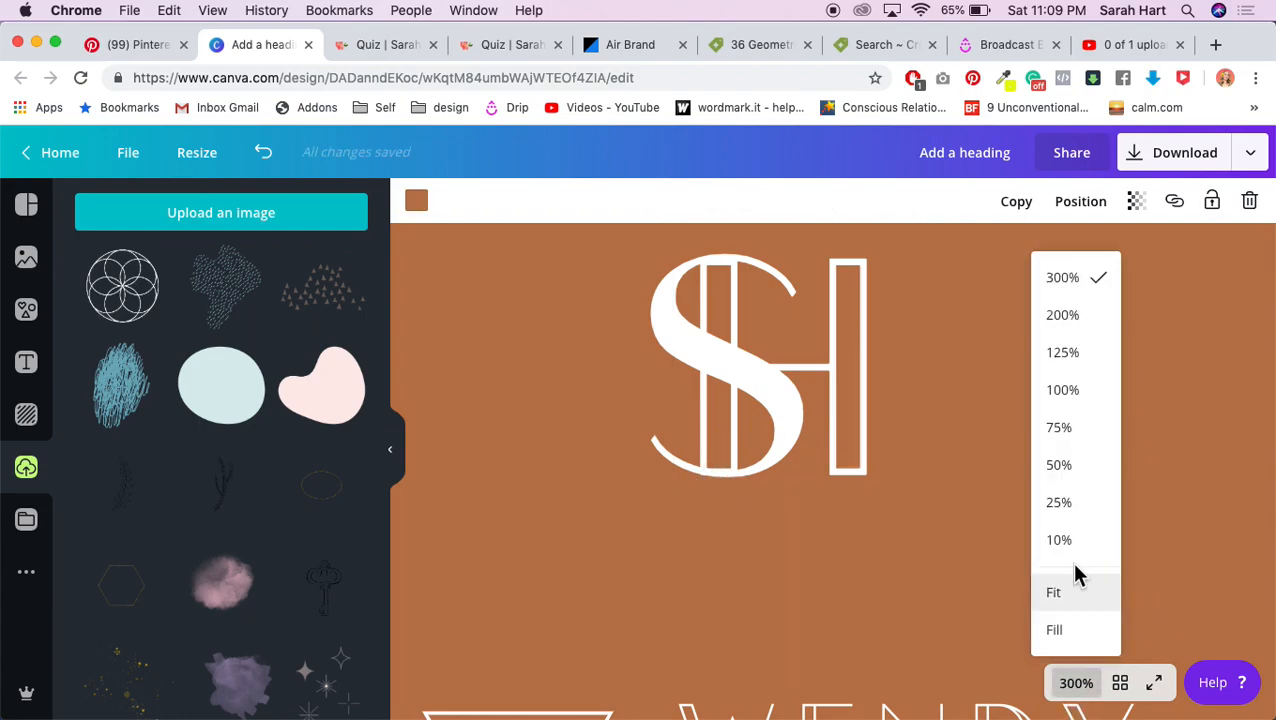
{"action": "left_click", "coordinate": [1069, 391]}
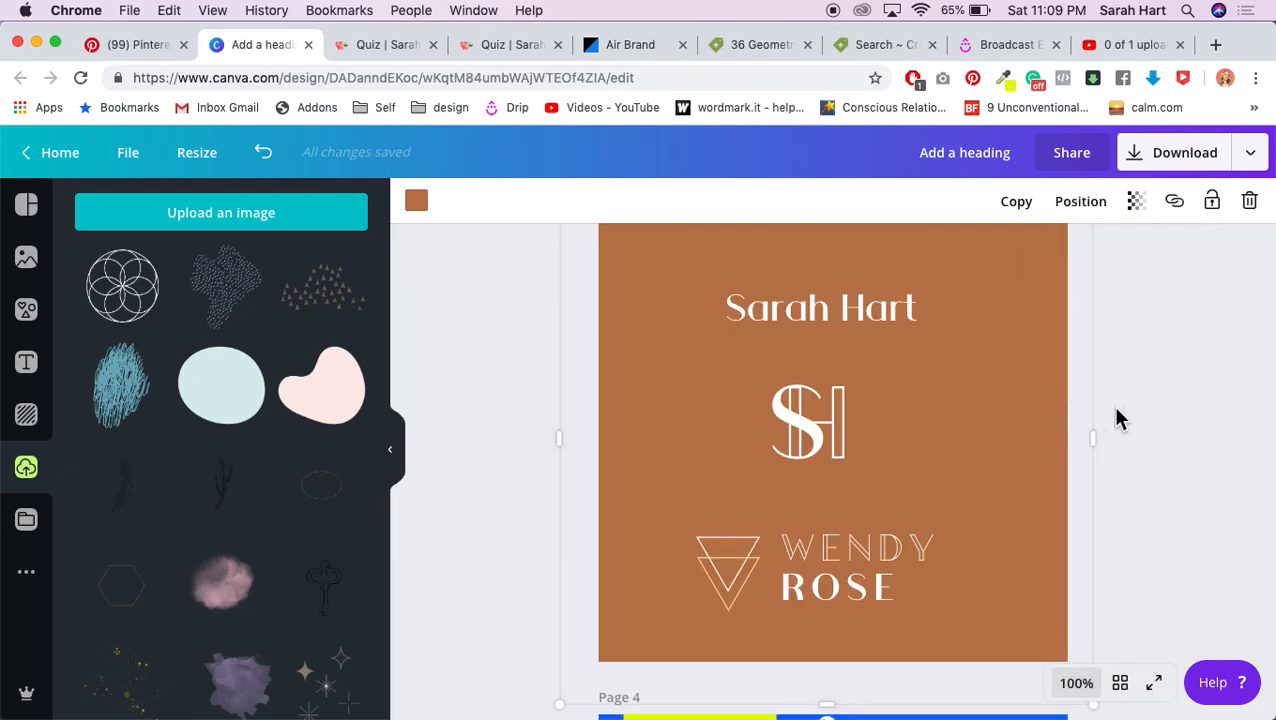
{"action": "left_click", "coordinate": [1107, 403]}
Step: Switch the monogram's S to the Athena Inline font
{"action": "left_click_drag", "start_coordinate": [803, 427], "coordinate": [757, 425]}
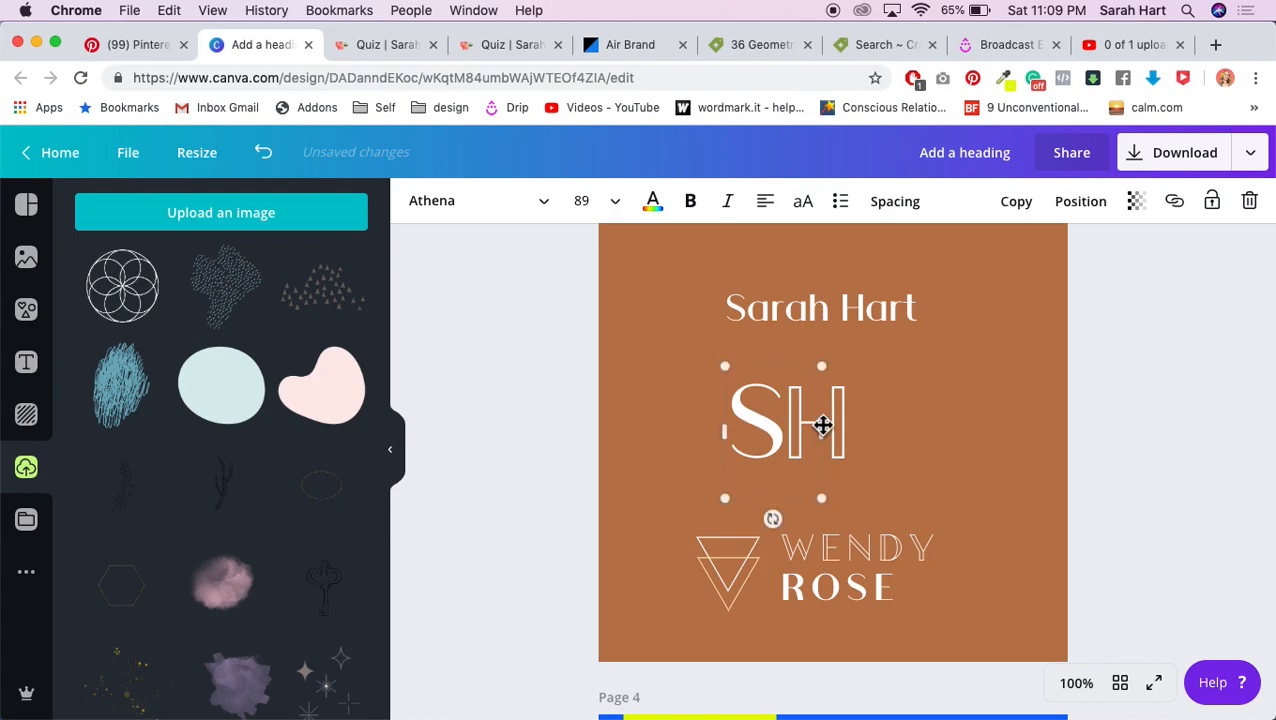
{"action": "double_click", "coordinate": [757, 425]}
{"action": "left_click", "coordinate": [483, 218]}
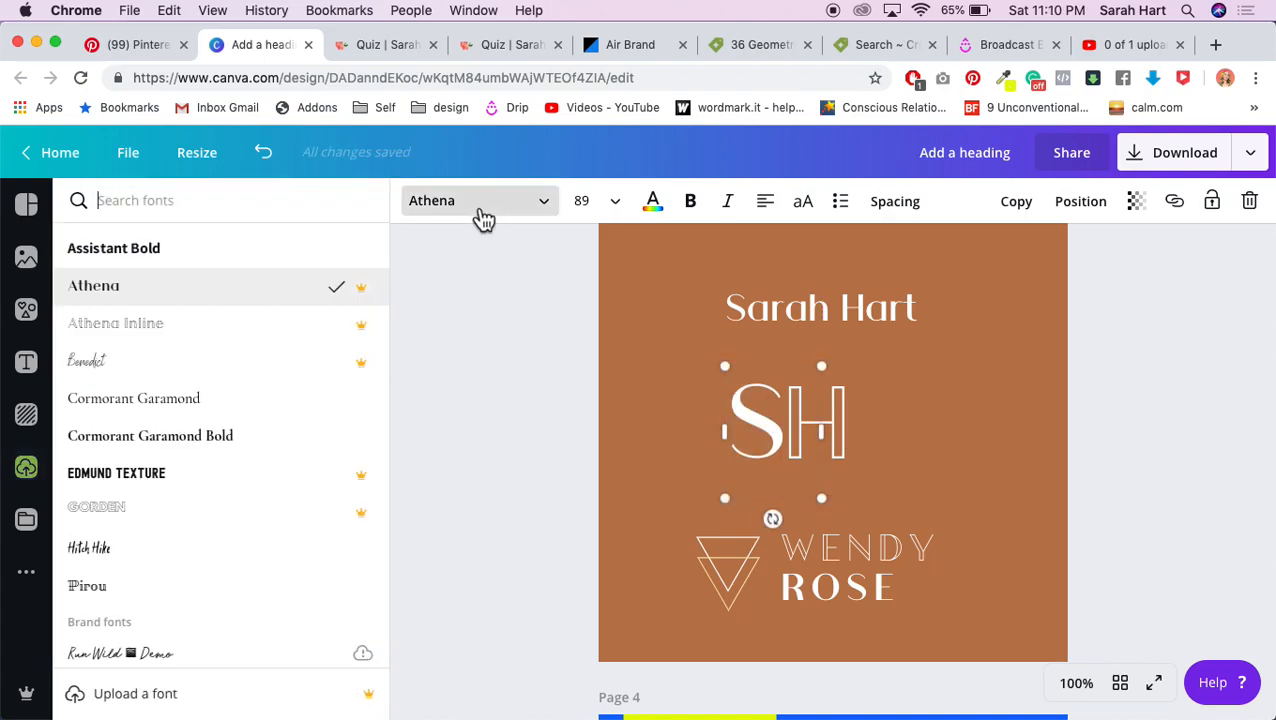
{"action": "left_click", "coordinate": [248, 325]}
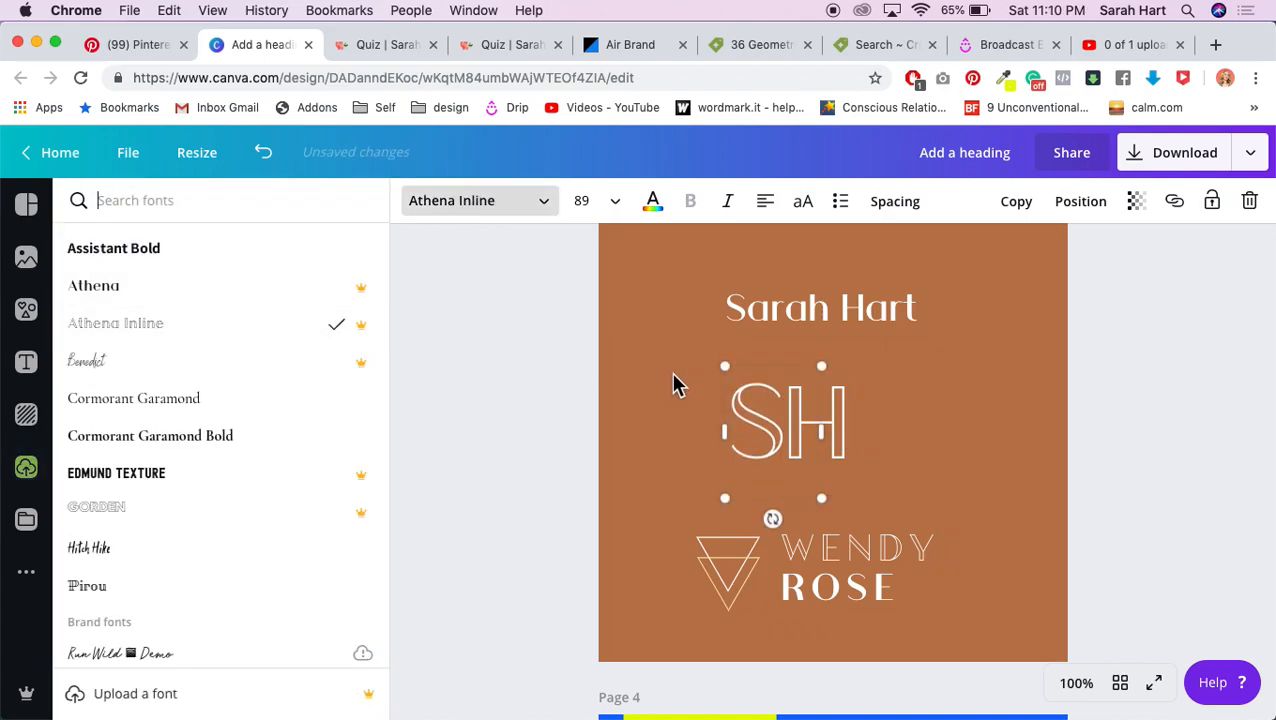
{"action": "left_click", "coordinate": [1133, 401]}
Step: Nudge the S around the H, then place it just left of the H
{"action": "left_click_drag", "start_coordinate": [778, 433], "coordinate": [812, 431]}
{"action": "key", "text": "Right"}
{"action": "key", "text": "Right"}
{"action": "key", "text": "Right"}
{"action": "key", "text": "Right"}
{"action": "key", "text": "Right"}
{"action": "key", "text": "Right"}
{"action": "key", "text": "Right"}
{"action": "key", "text": "Right"}
{"action": "key", "text": "Down"}
{"action": "key", "text": "Down"}
{"action": "key", "text": "Down"}
{"action": "key", "text": "Up"}
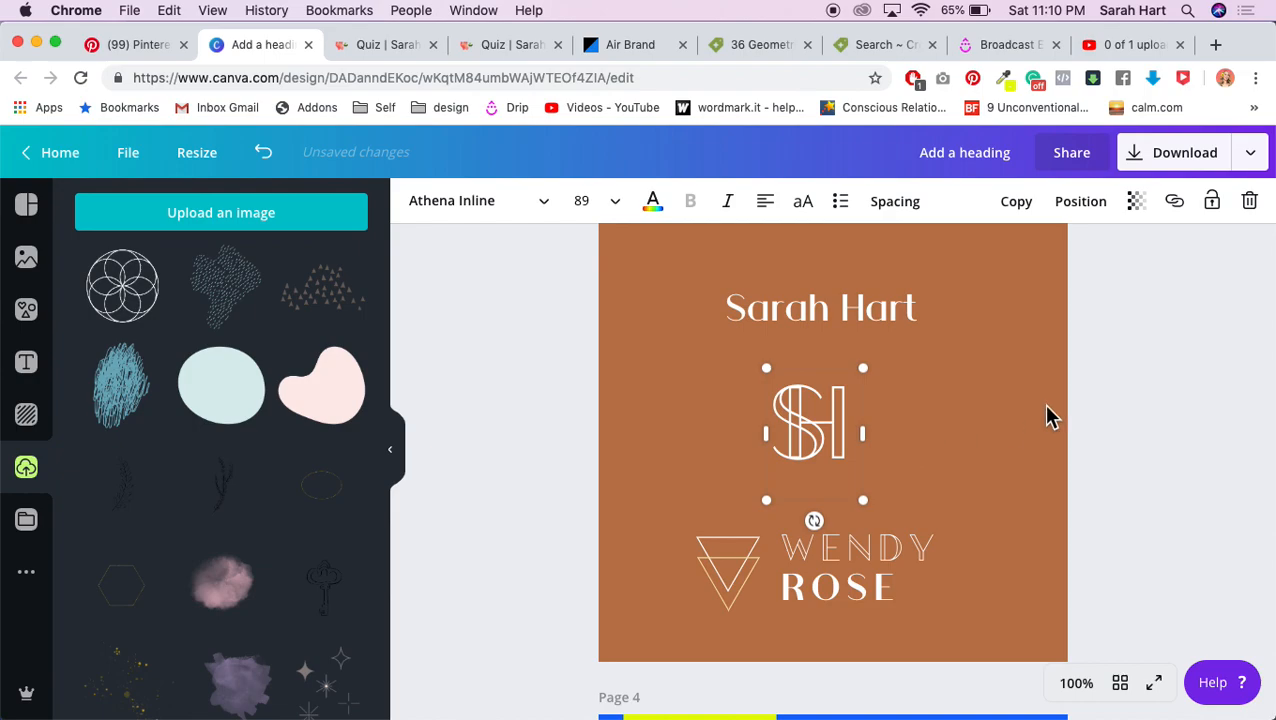
{"action": "left_click", "coordinate": [1110, 400]}
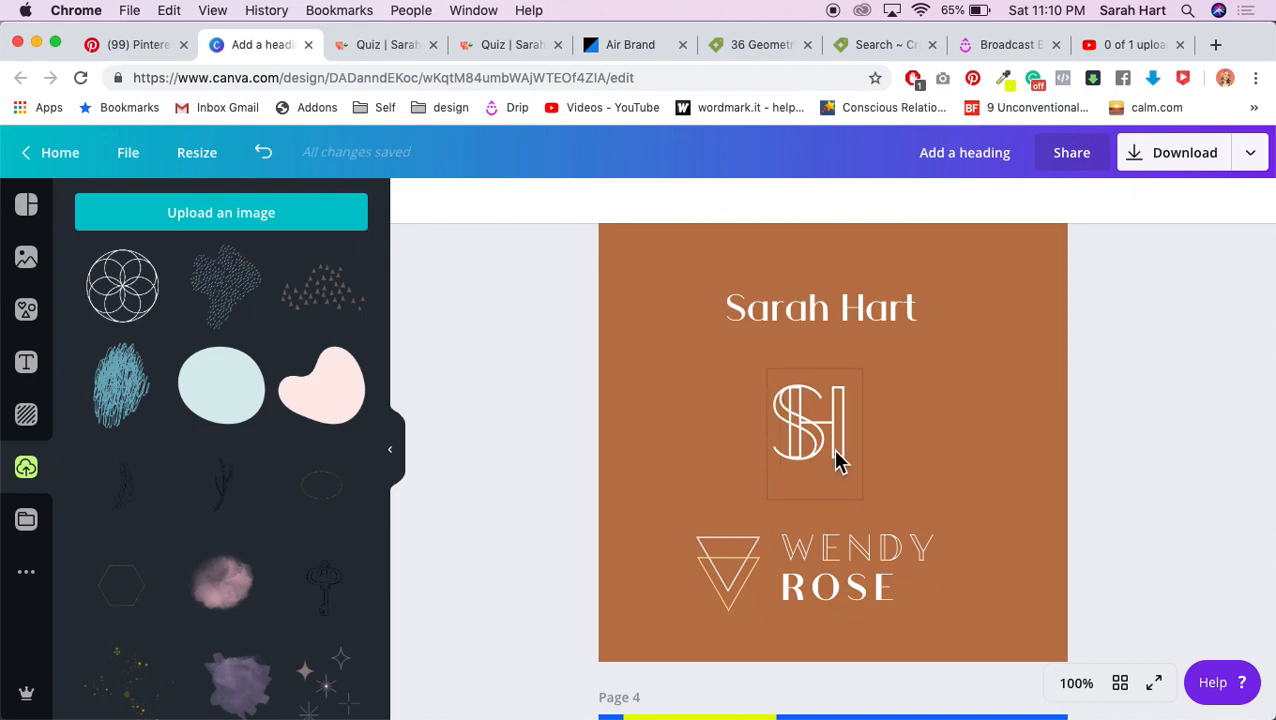
{"action": "left_click_drag", "start_coordinate": [812, 442], "coordinate": [761, 437]}
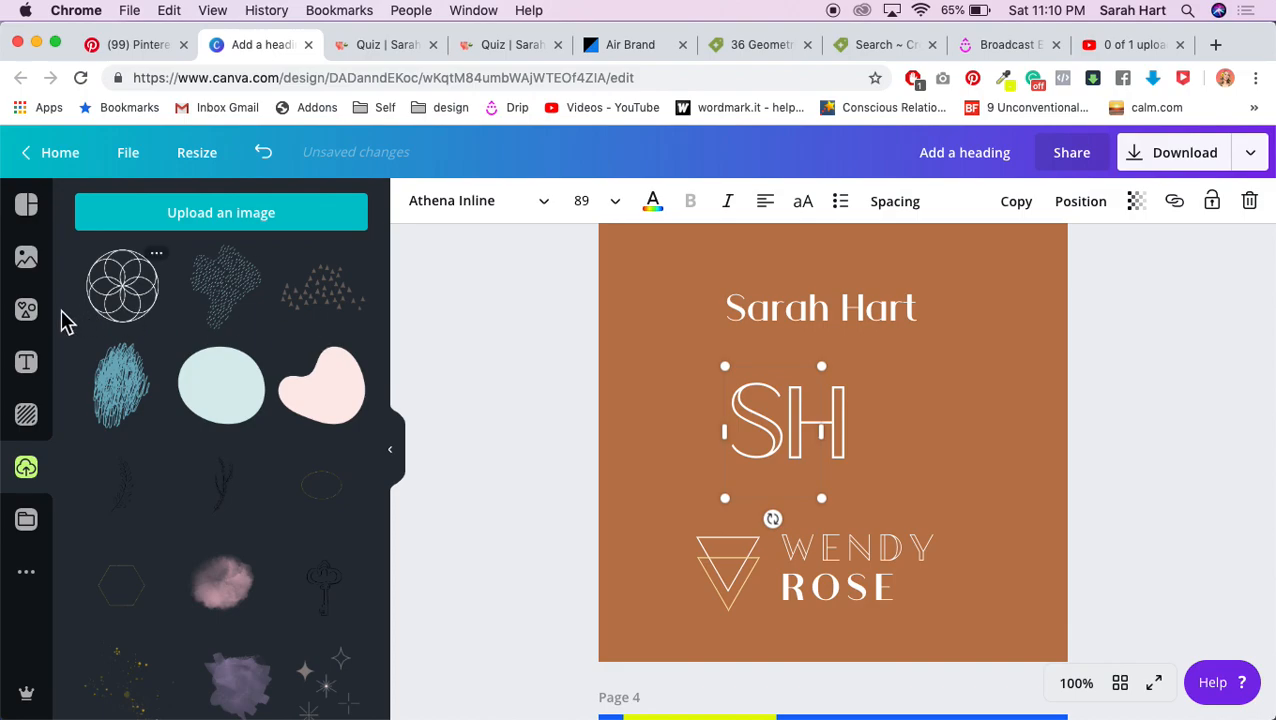
Step: Search the elements library for 'square' and add the grey square to the page
{"action": "left_click", "coordinate": [26, 309]}
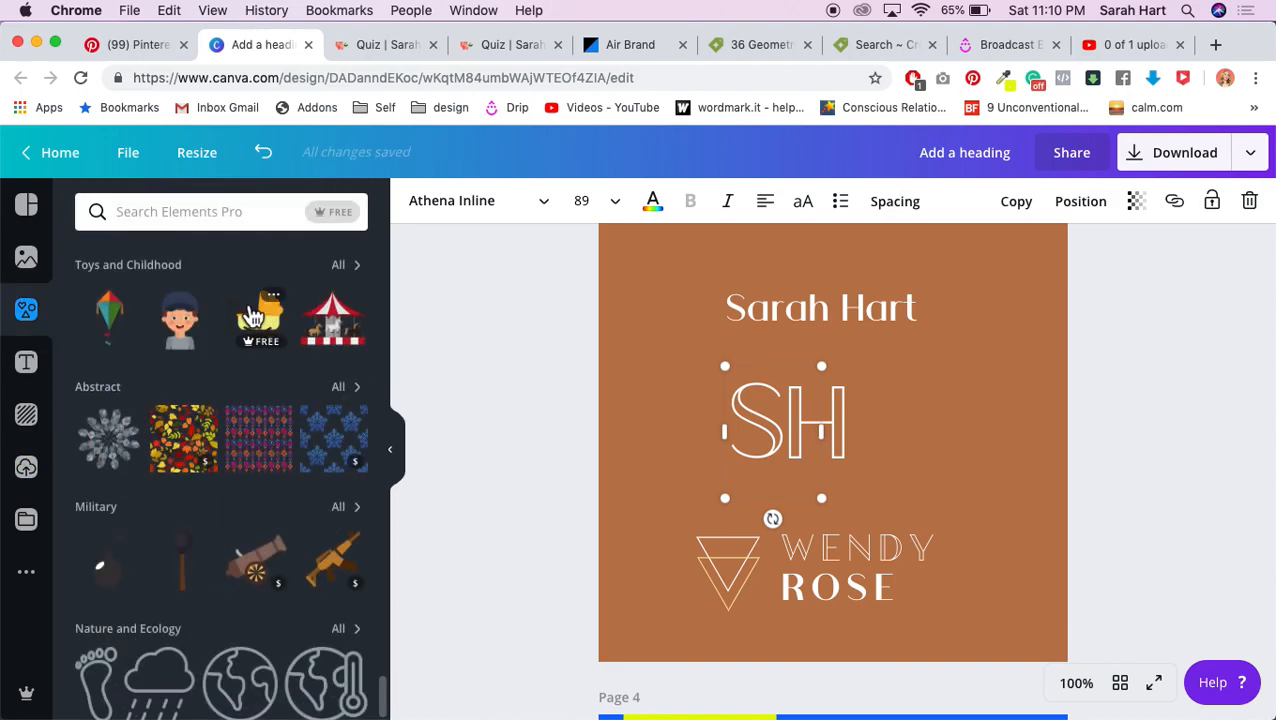
{"action": "scroll", "coordinate": [131, 270], "scroll_direction": "up", "scroll_amount": 10}
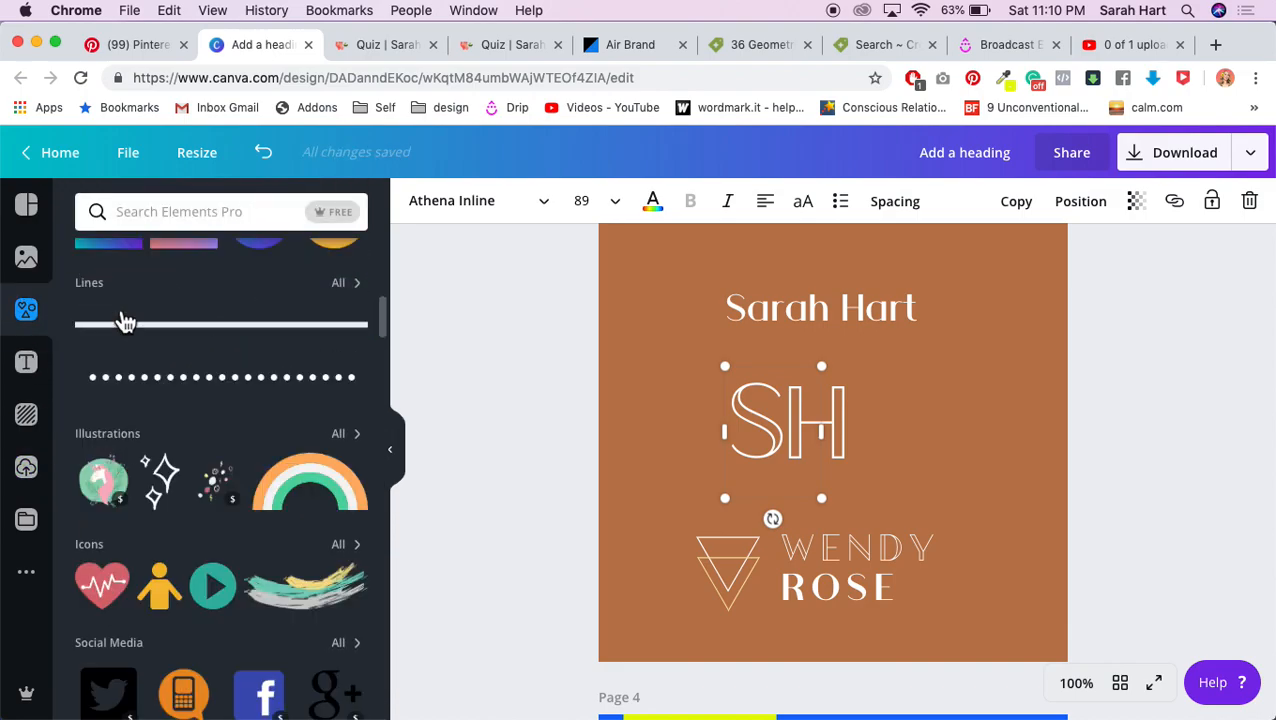
{"action": "scroll", "coordinate": [185, 470], "scroll_direction": "down", "scroll_amount": 8}
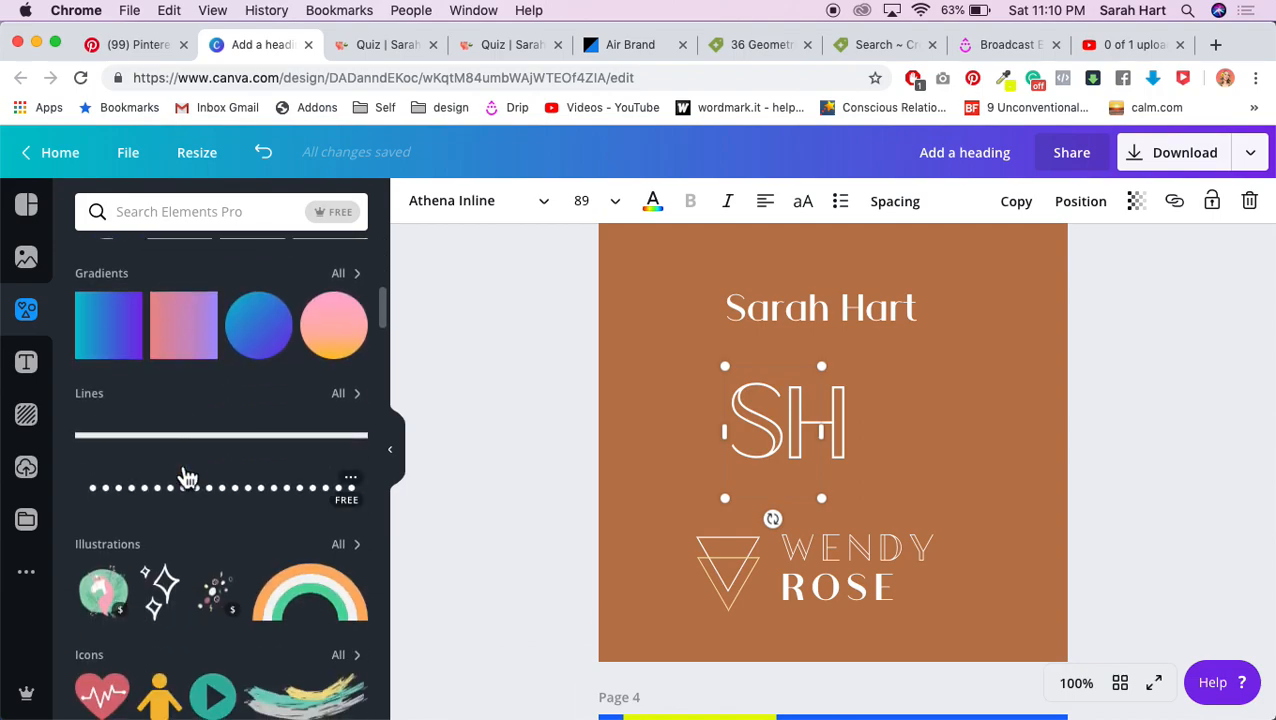
{"action": "scroll", "coordinate": [168, 422], "scroll_direction": "up", "scroll_amount": 6}
{"action": "left_click", "coordinate": [131, 212]}
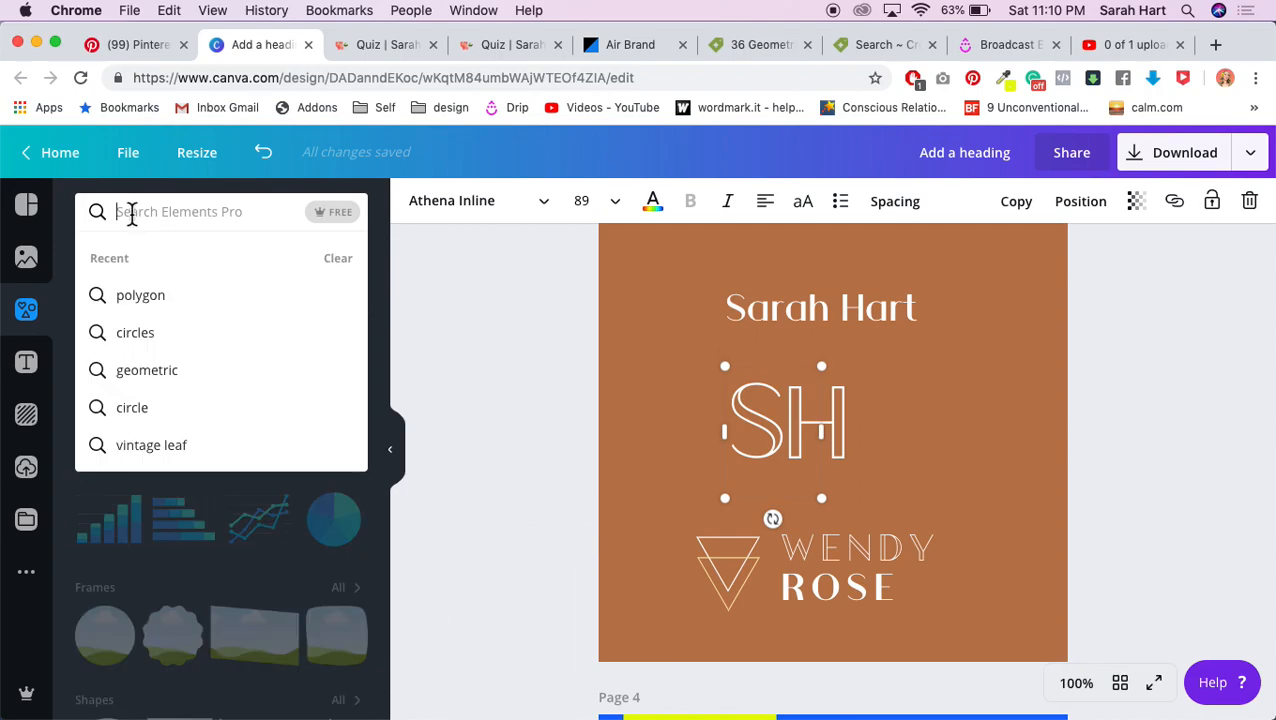
{"action": "type", "text": "square"}
{"action": "key", "text": "Return"}
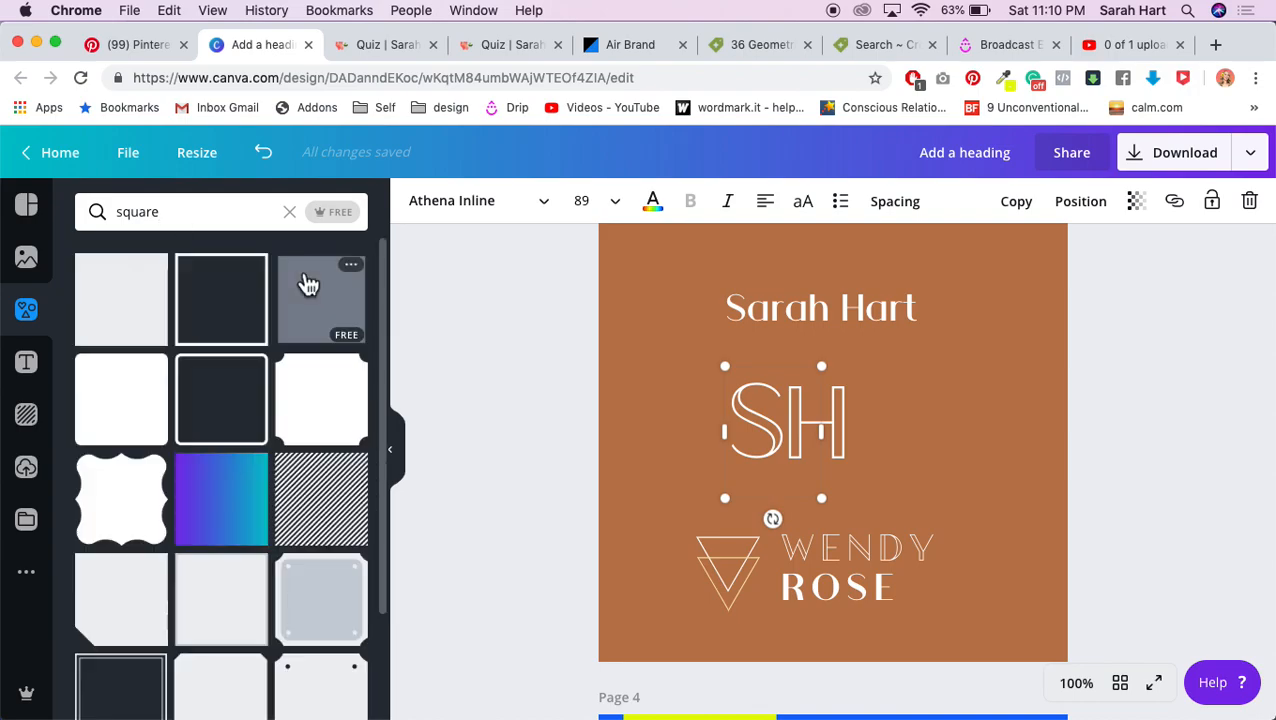
{"action": "left_click", "coordinate": [146, 305]}
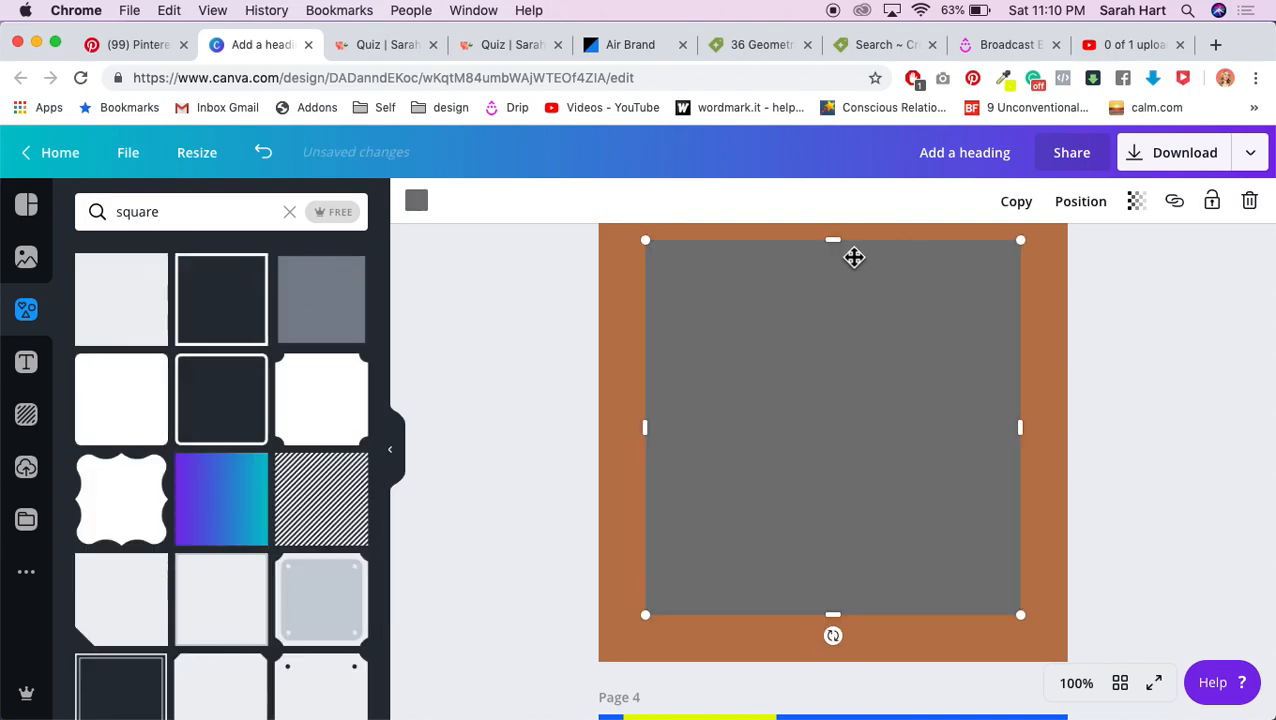
Step: Fill the square with the terracotta page colour, then shrink it and move it over the SH monogram
{"action": "left_click", "coordinate": [416, 201]}
{"action": "left_click", "coordinate": [190, 336]}
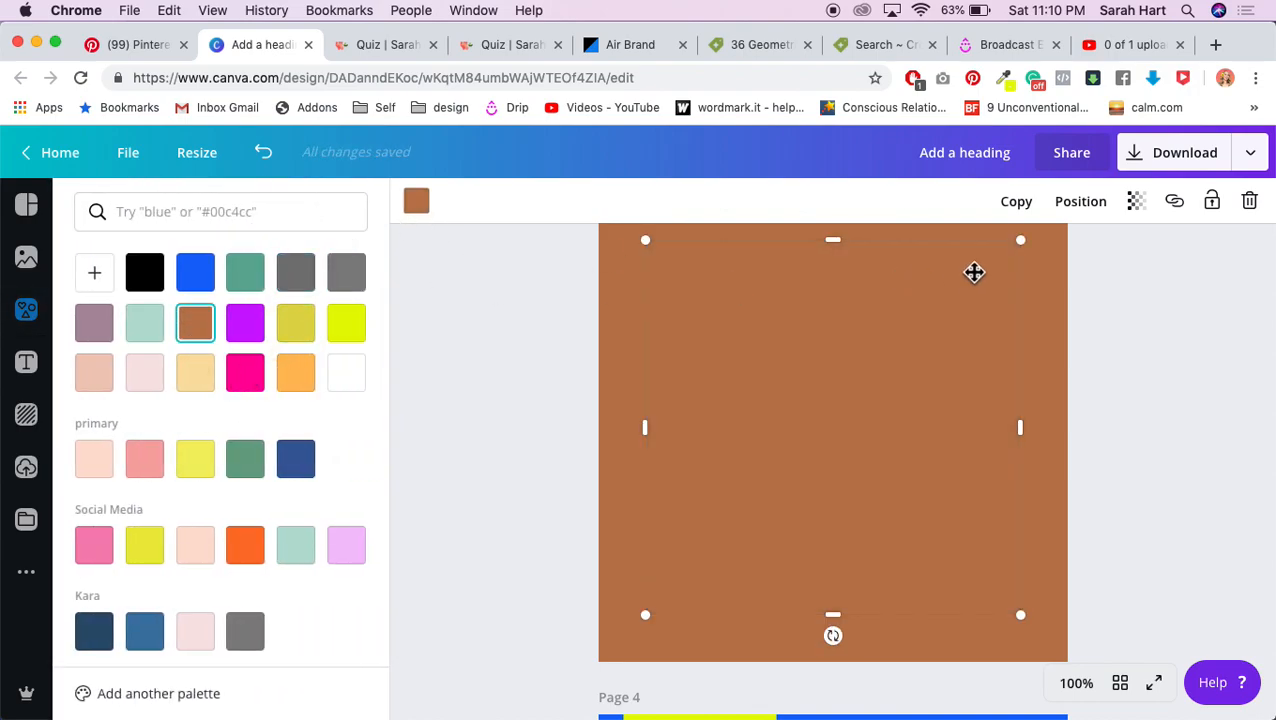
{"action": "left_click_drag", "start_coordinate": [1020, 243], "coordinate": [801, 432]}
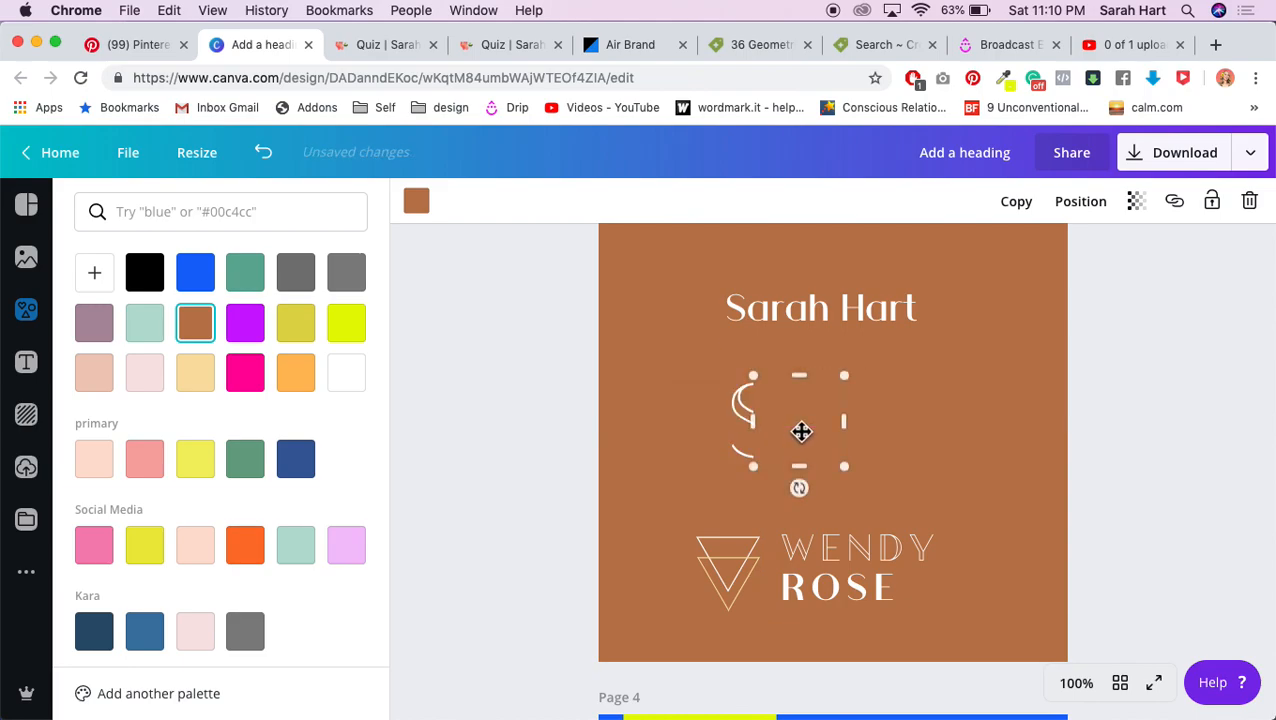
Step: Layer the square just above the S and narrow it to mask the S's right side
{"action": "left_click", "coordinate": [1080, 200]}
{"action": "left_click", "coordinate": [1036, 295]}
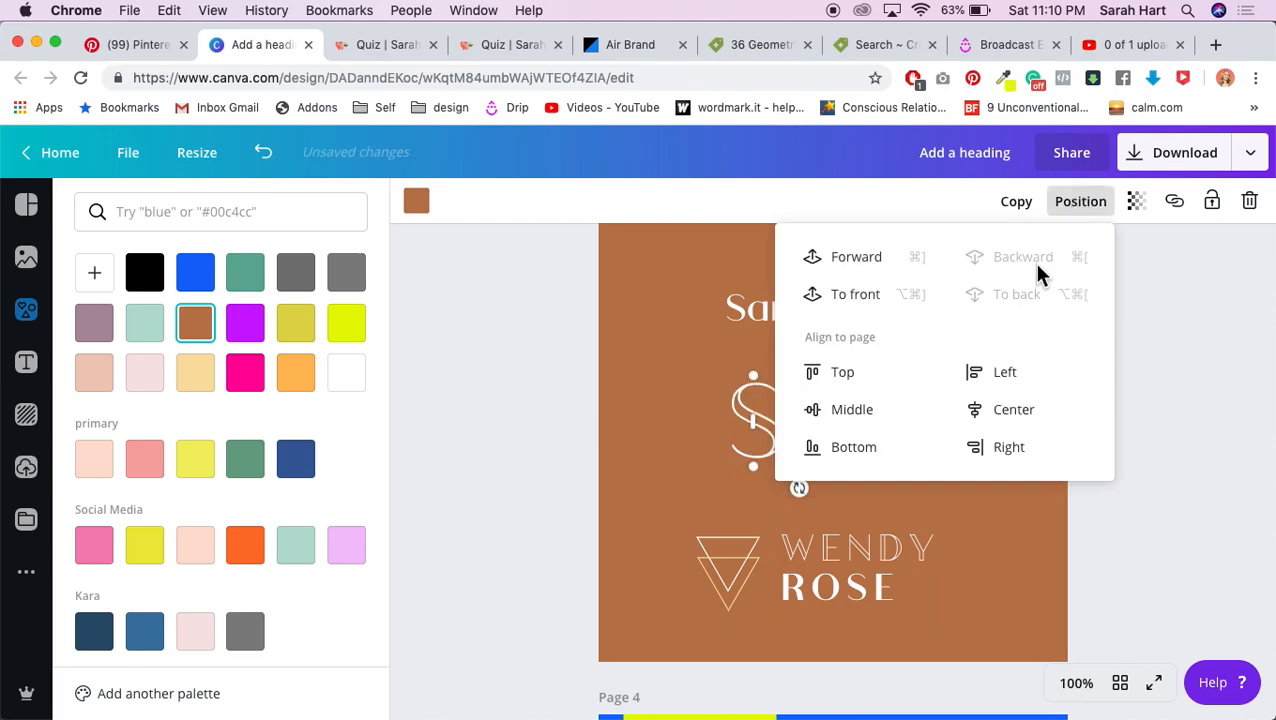
{"action": "left_click", "coordinate": [886, 264]}
{"action": "left_click", "coordinate": [1163, 387]}
{"action": "left_click_drag", "start_coordinate": [780, 445], "coordinate": [778, 436]}
{"action": "left_click_drag", "start_coordinate": [848, 427], "coordinate": [786, 430]}
Step: Bring the H one layer forward so it sits in front of the square
{"action": "left_click", "coordinate": [847, 428]}
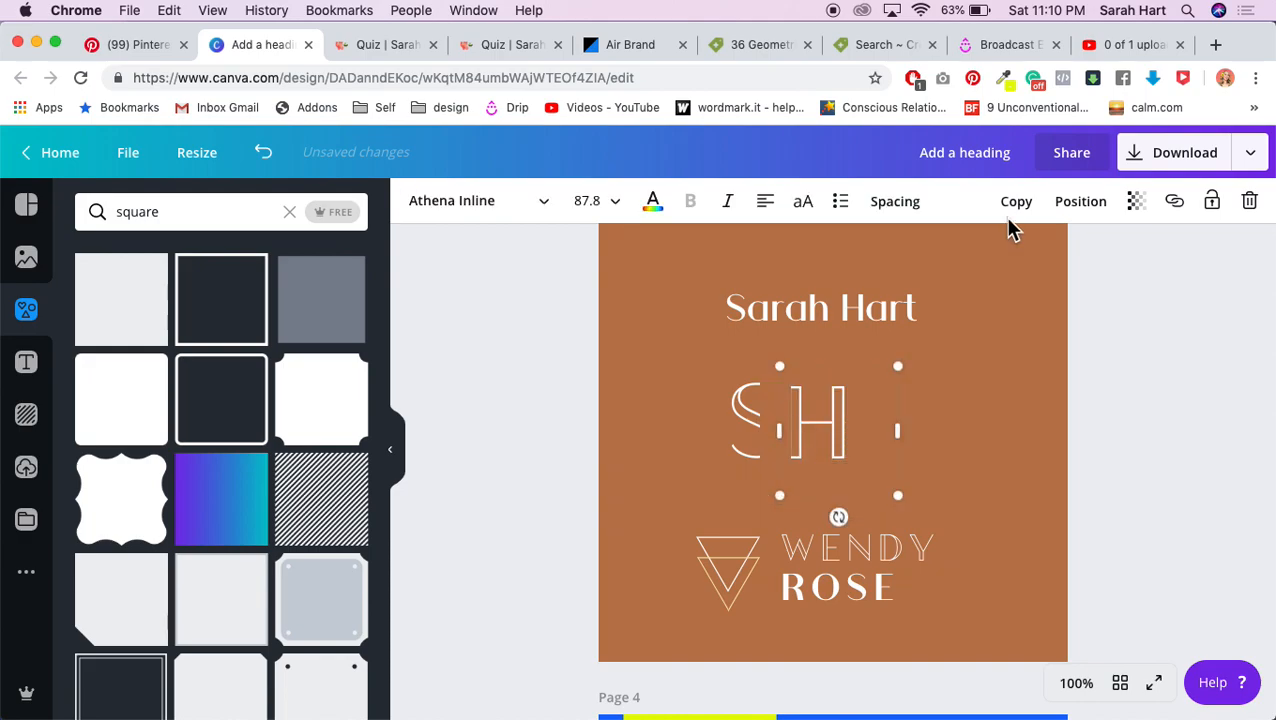
{"action": "left_click", "coordinate": [1062, 204]}
{"action": "left_click", "coordinate": [880, 263]}
{"action": "left_click", "coordinate": [1240, 441]}
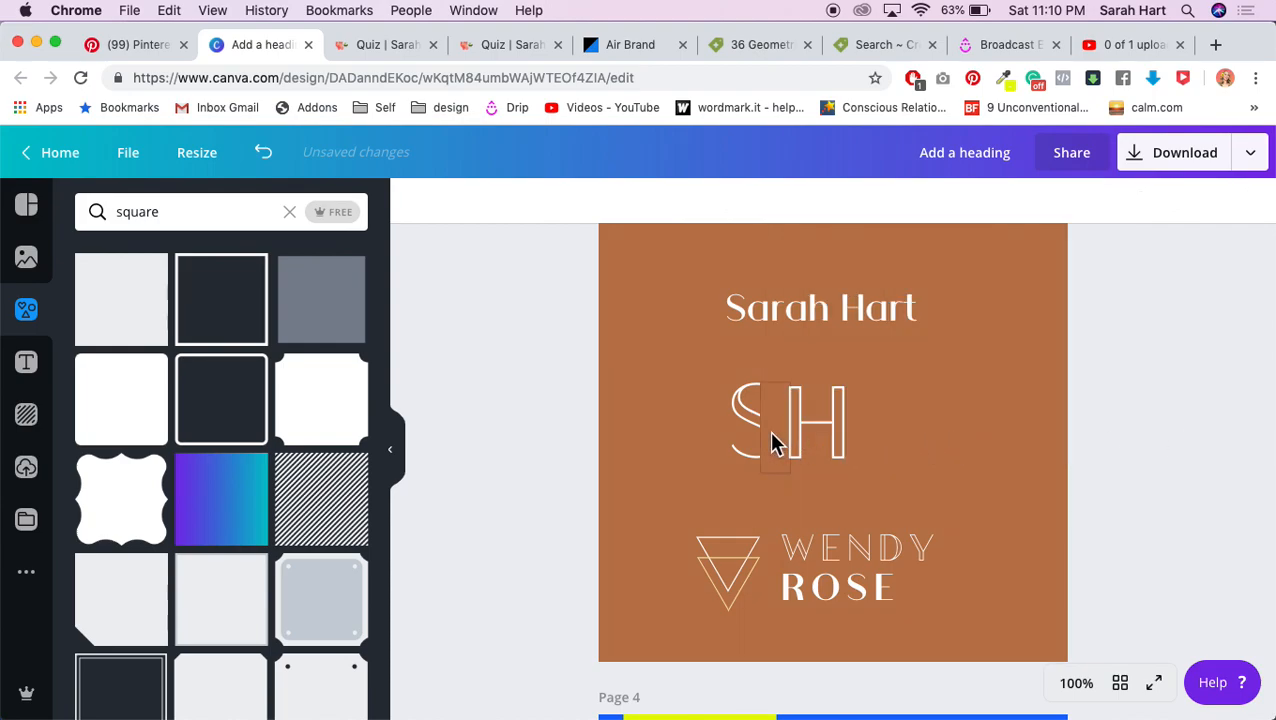
Step: Shift the SH monogram letters slightly left and check both letters together
{"action": "left_click", "coordinate": [815, 430]}
{"action": "left_click_drag", "start_coordinate": [815, 430], "coordinate": [797, 430]}
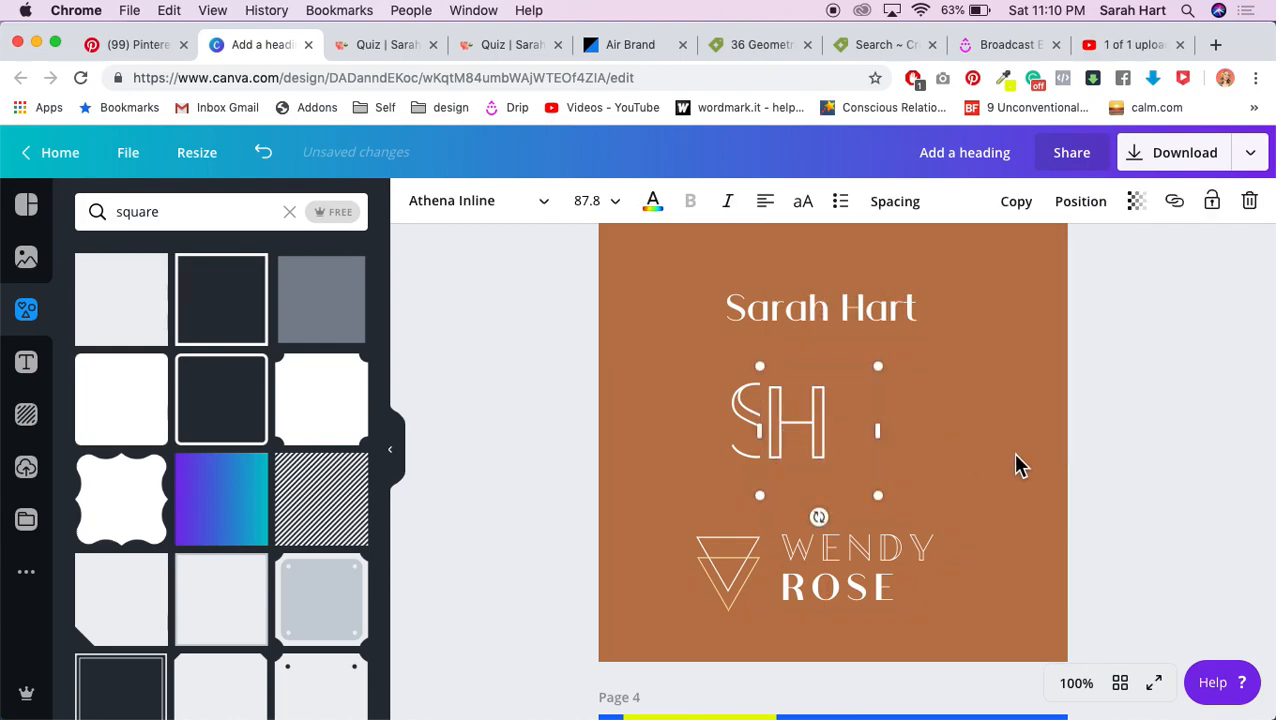
{"action": "left_click", "coordinate": [1050, 459]}
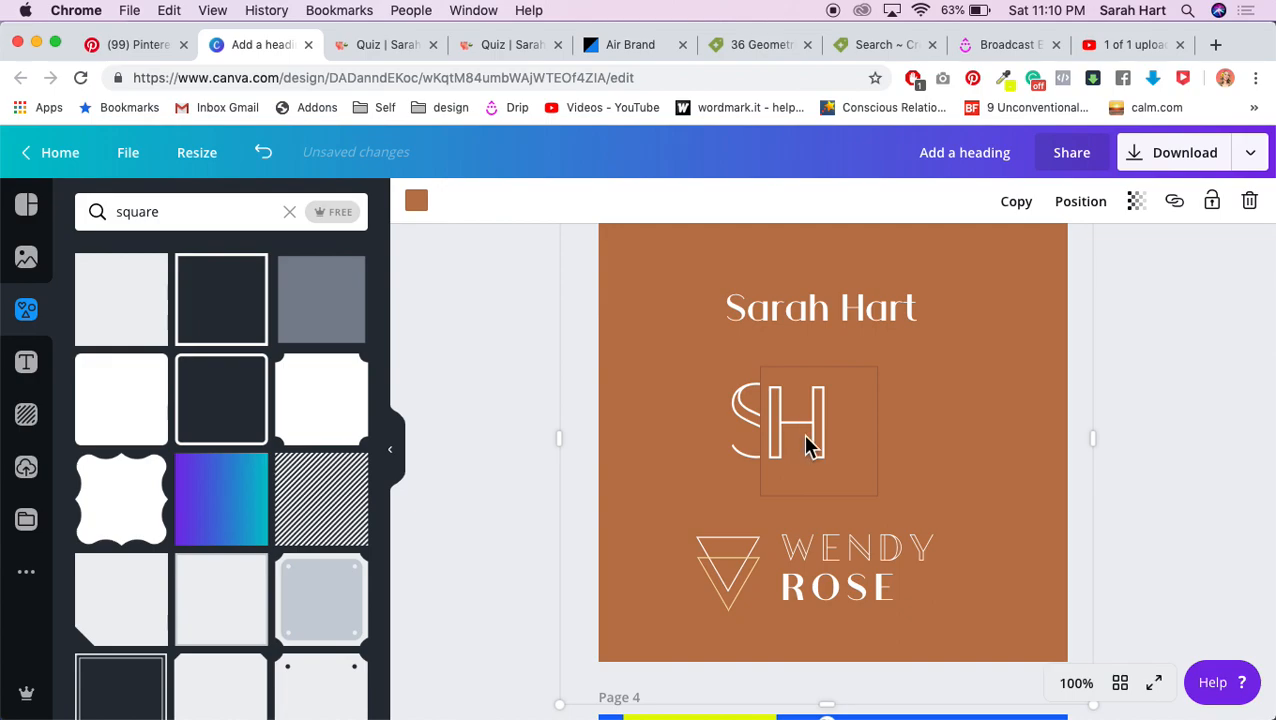
{"action": "left_click_drag", "start_coordinate": [540, 392], "coordinate": [858, 443]}
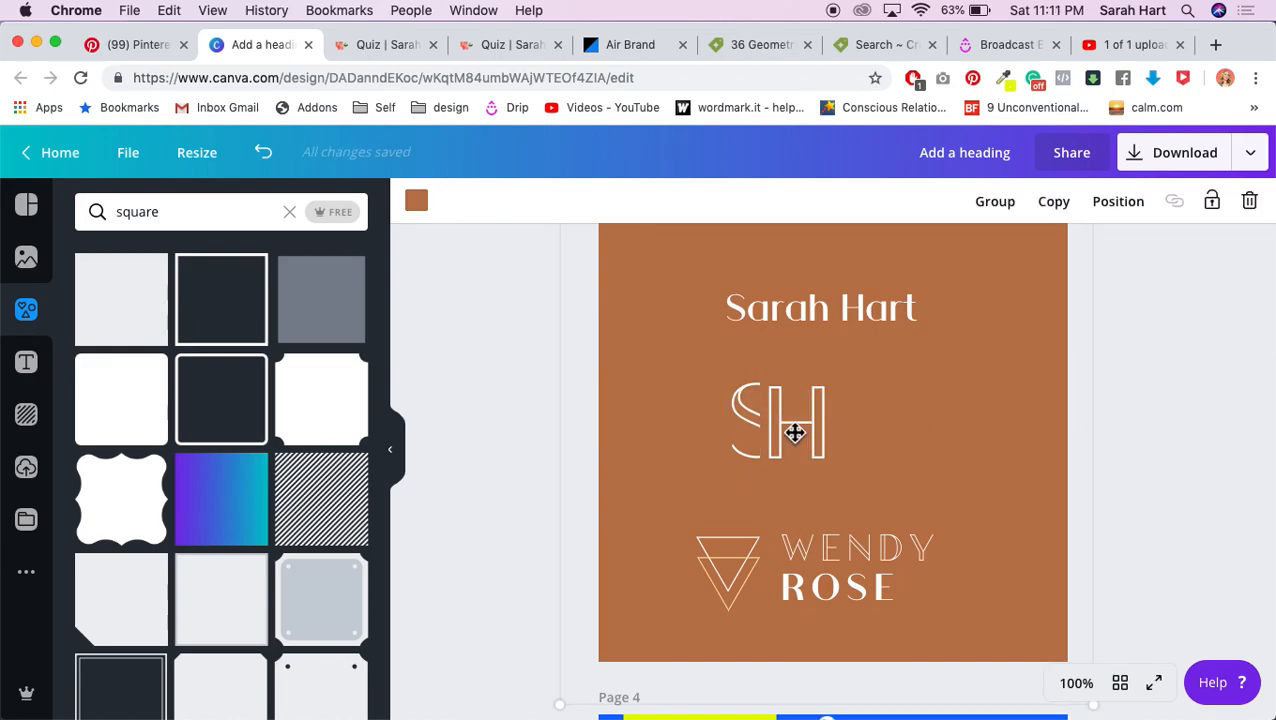
{"action": "left_click", "coordinate": [504, 428]}
Step: Retype the upper logo word as WENDY, correcting a mistyped letter
{"action": "scroll", "coordinate": [915, 416], "scroll_direction": "up", "scroll_amount": 1}
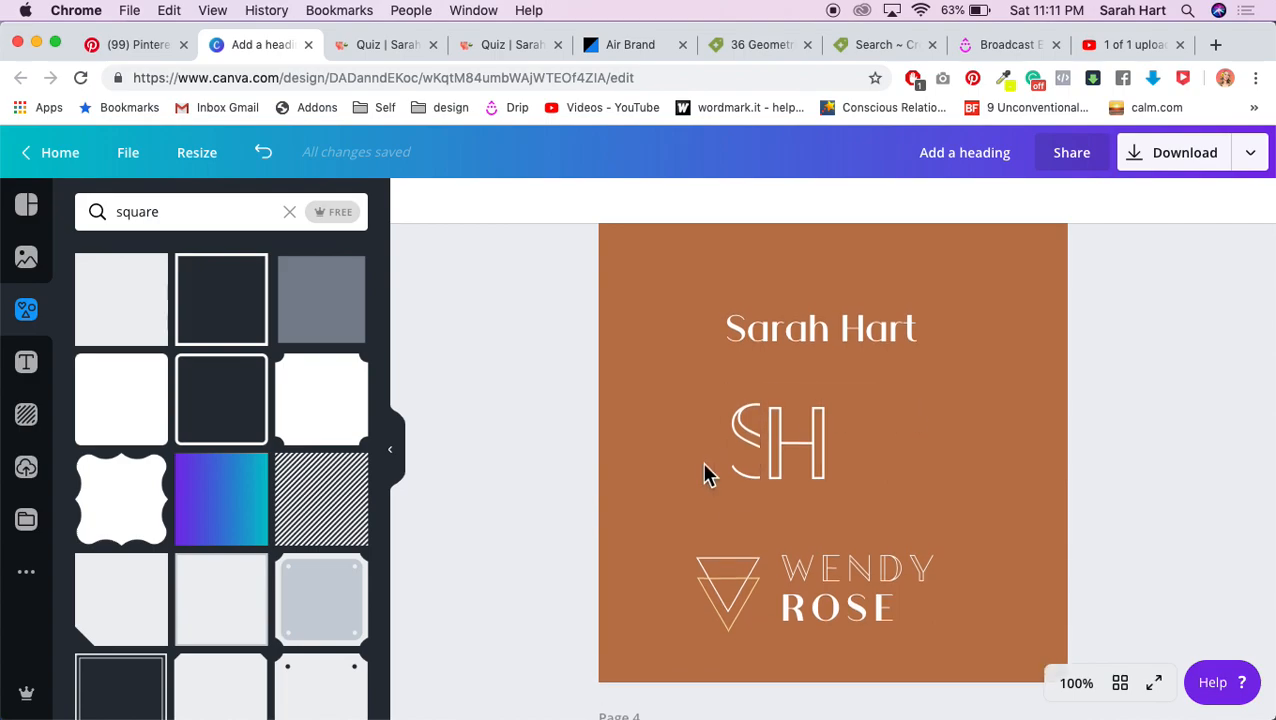
{"action": "scroll", "coordinate": [895, 473], "scroll_direction": "down", "scroll_amount": 1}
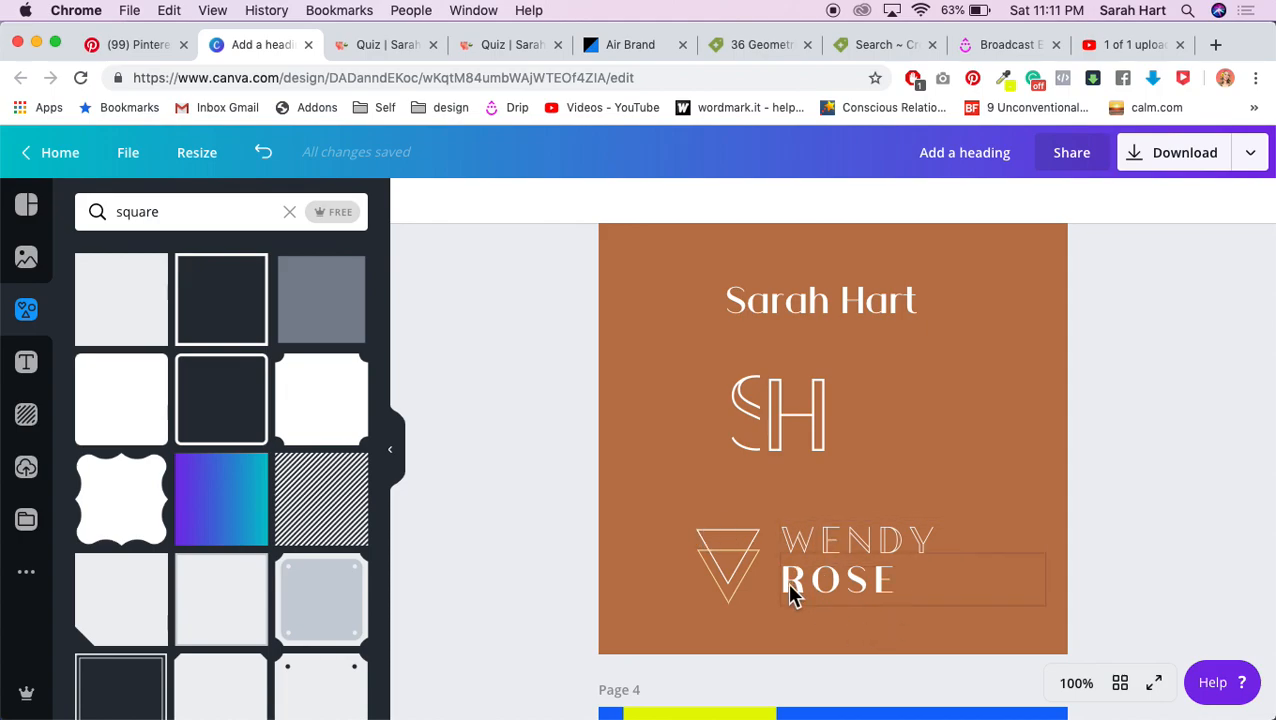
{"action": "double_click", "coordinate": [934, 536]}
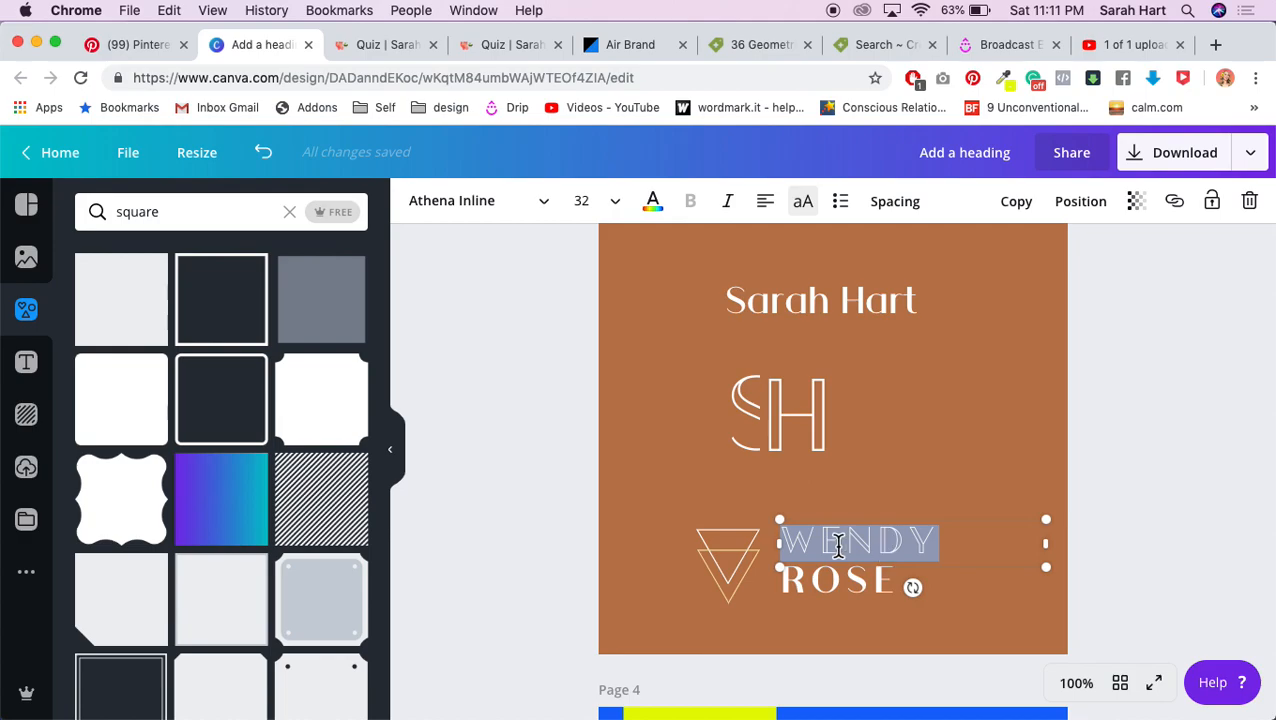
{"action": "key", "text": "BackSpace"}
Step: Restyle WENDY as lowercase Cormorant Garamond with letter spacing 0
{"action": "double_click", "coordinate": [897, 545]}
{"action": "left_click", "coordinate": [513, 201]}
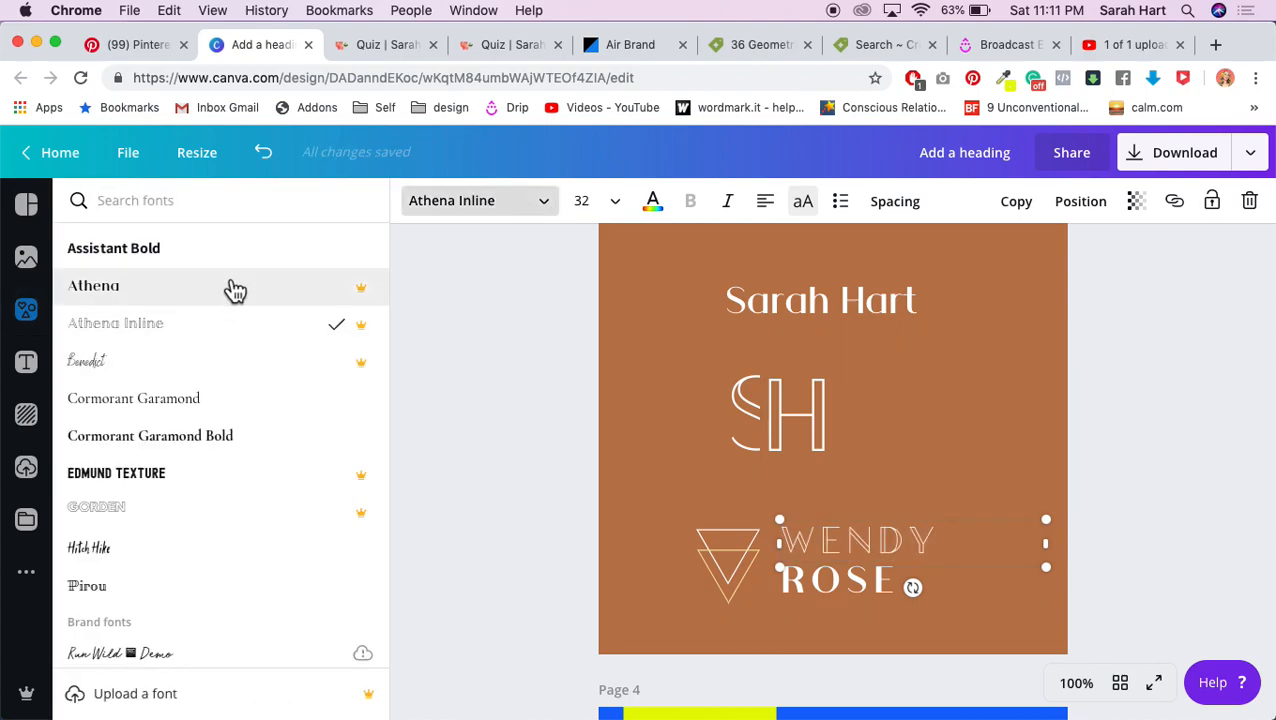
{"action": "left_click", "coordinate": [208, 401]}
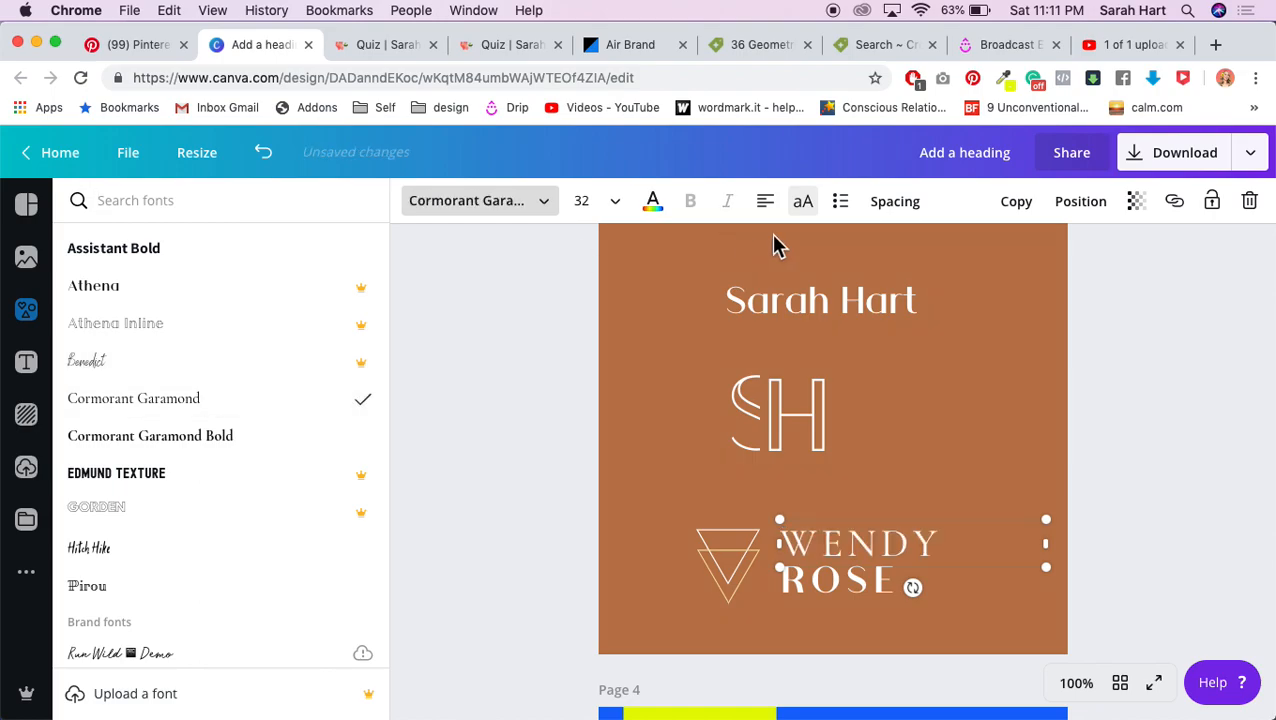
{"action": "left_click", "coordinate": [806, 202]}
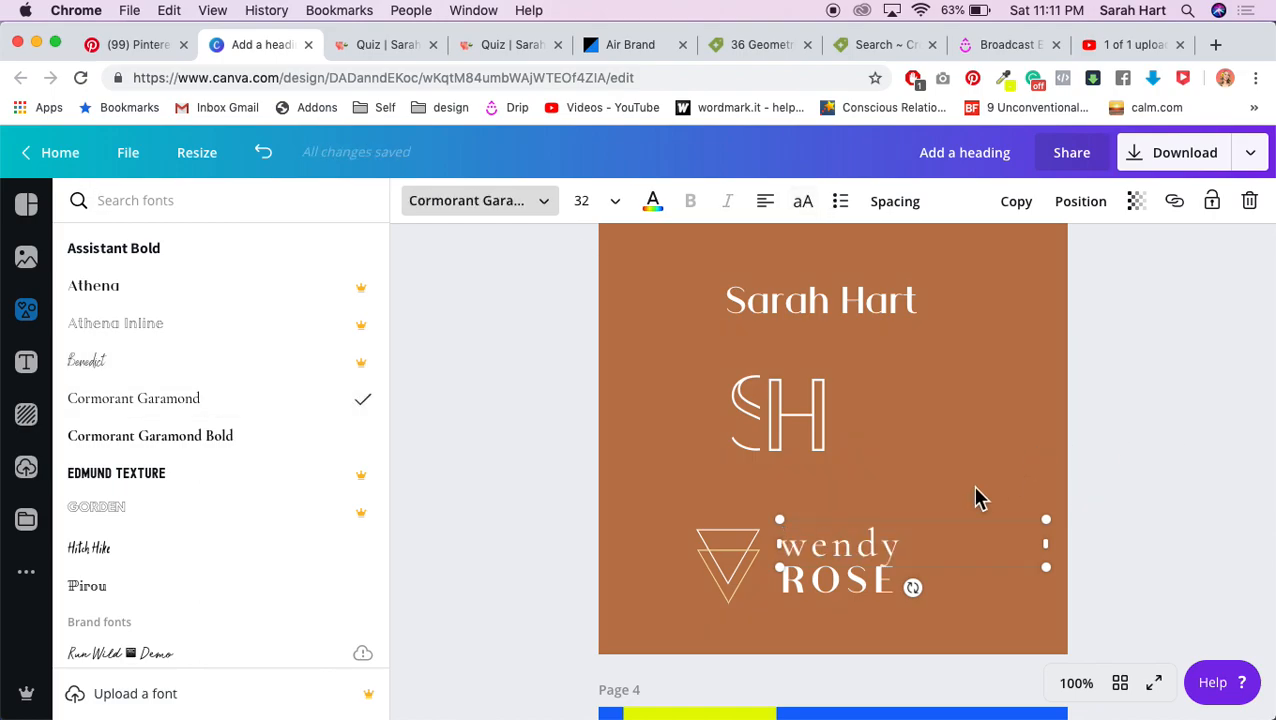
{"action": "left_click", "coordinate": [895, 205]}
{"action": "left_click_drag", "start_coordinate": [1013, 262], "coordinate": [997, 268]}
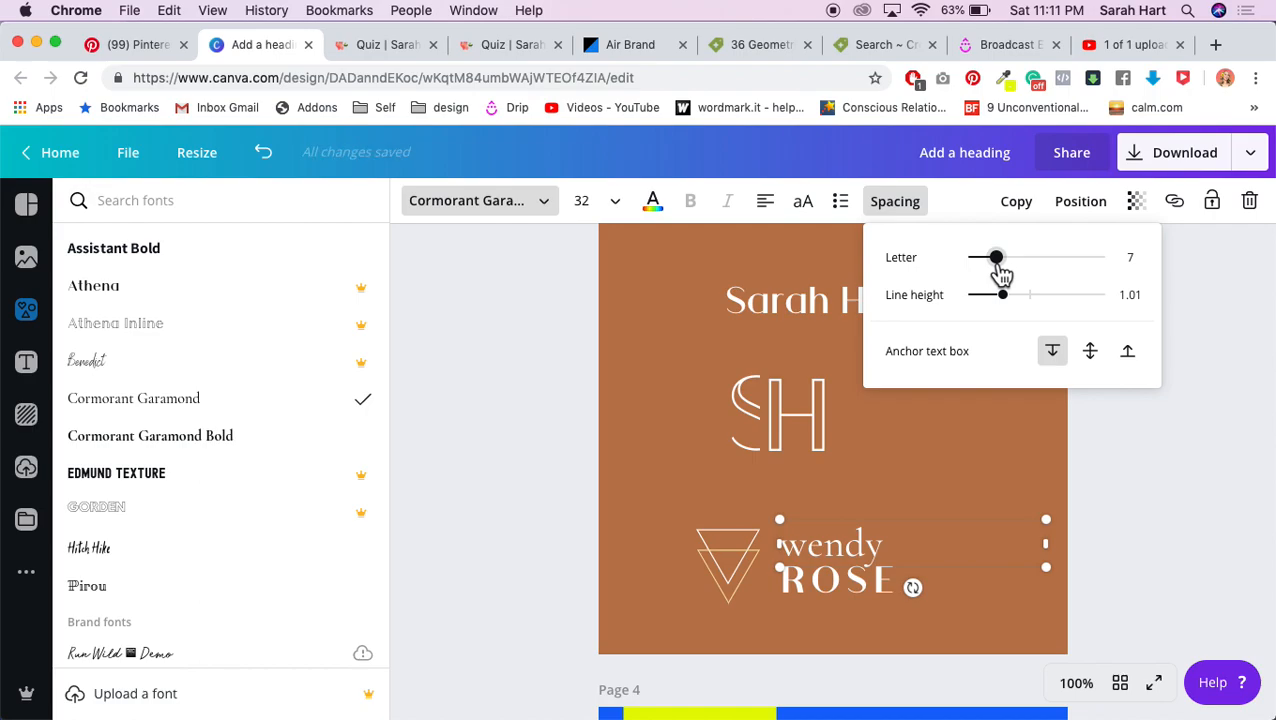
{"action": "left_click_drag", "start_coordinate": [1000, 270], "coordinate": [991, 273]}
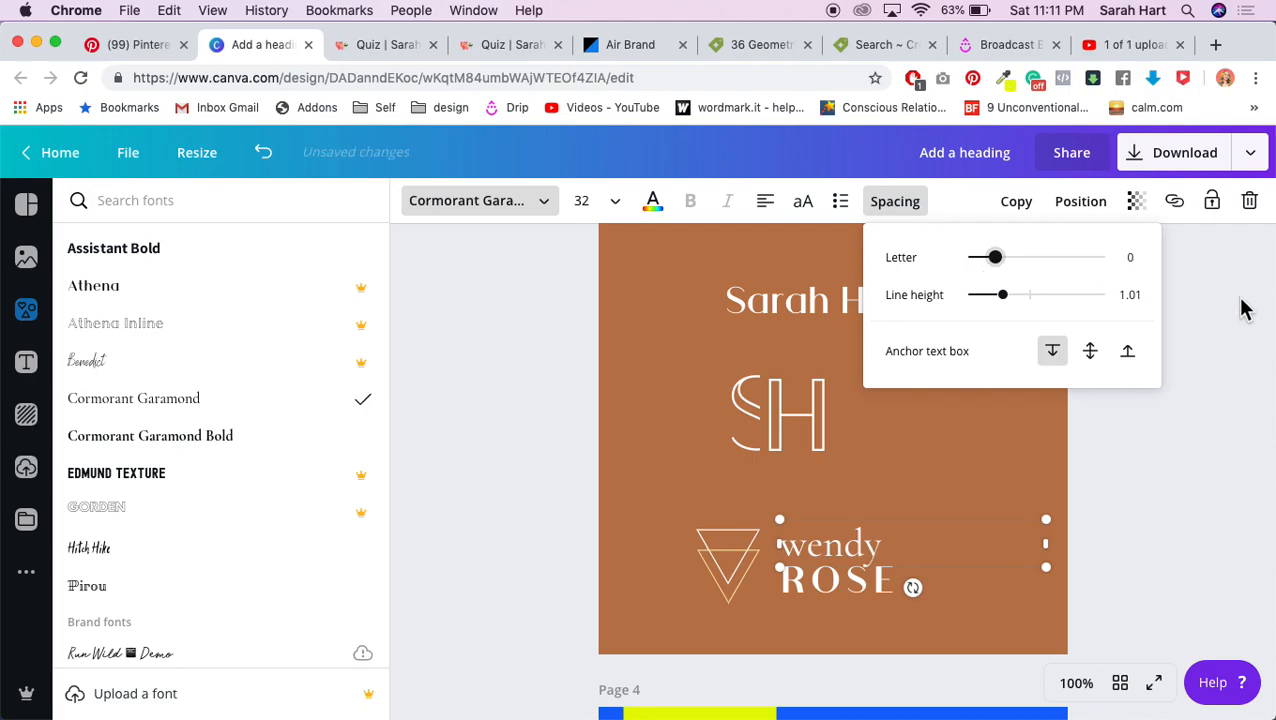
{"action": "left_click", "coordinate": [1090, 355]}
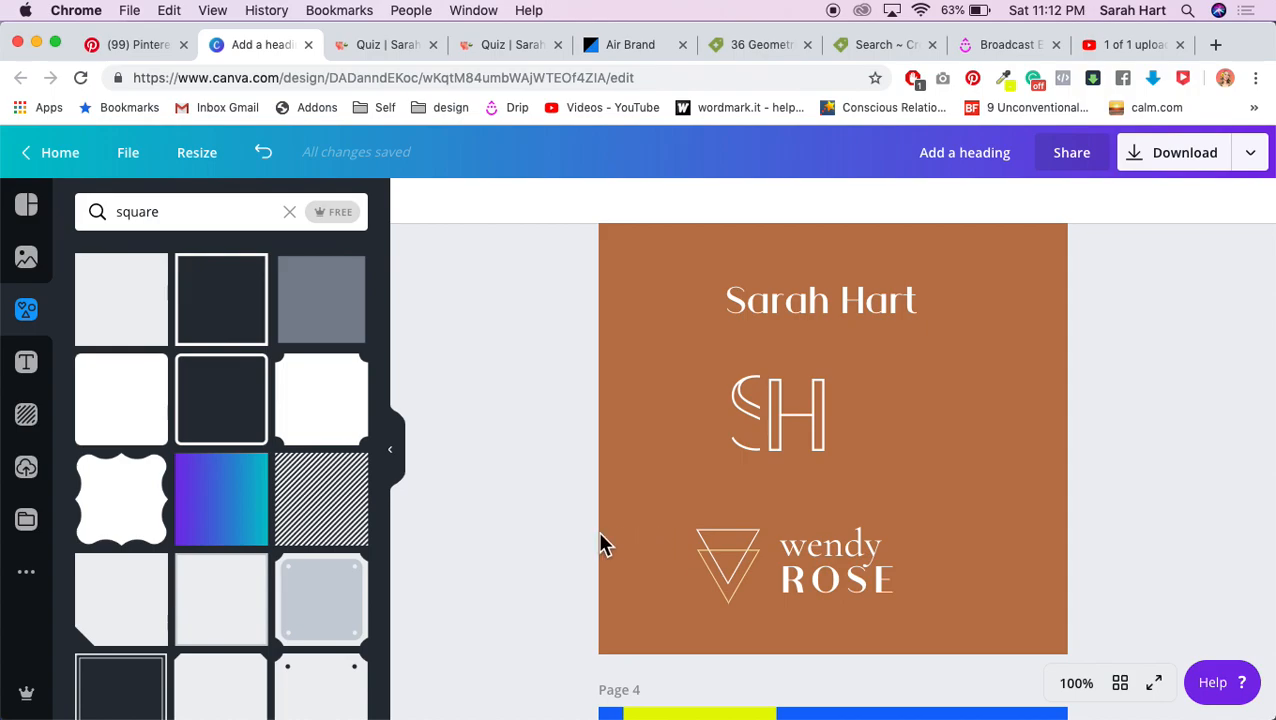
{"action": "left_click", "coordinate": [628, 46]}
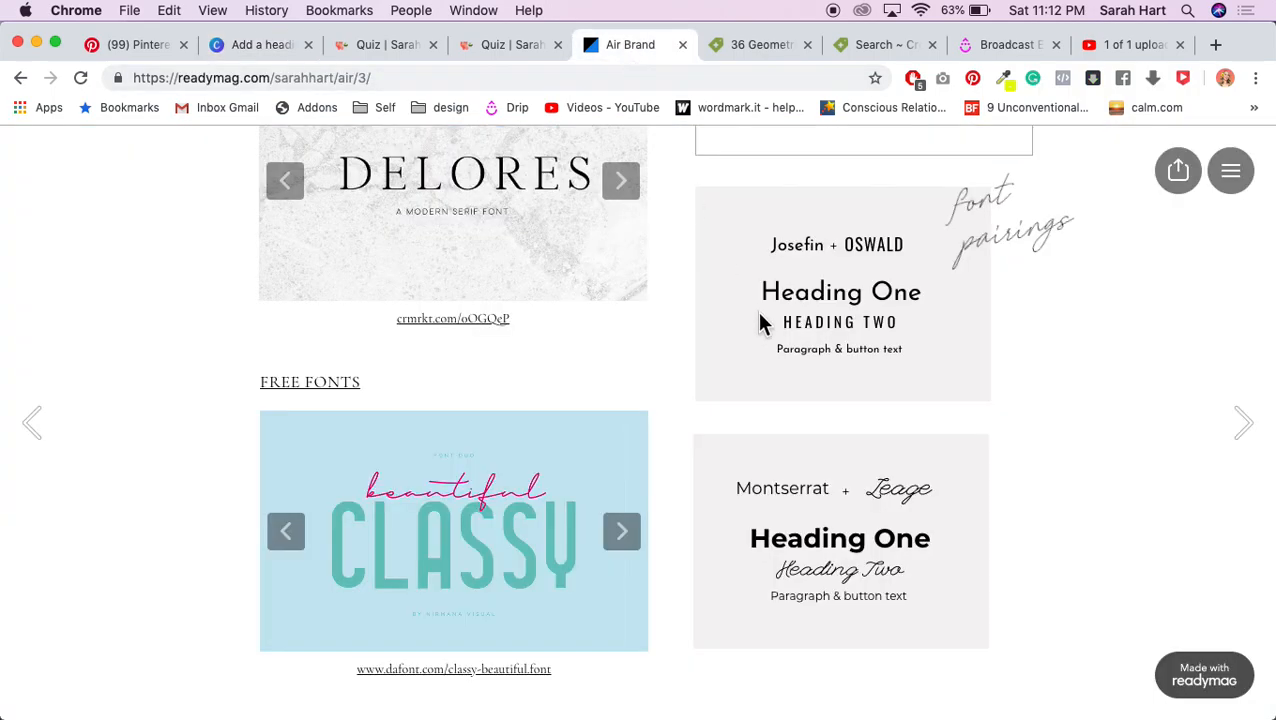
Step: Browse the next Air Brand guide page and its GRAPHICS carousel, then return to the Canva design
{"action": "scroll", "coordinate": [746, 439], "scroll_direction": "up", "scroll_amount": 1}
{"action": "left_click", "coordinate": [1245, 422]}
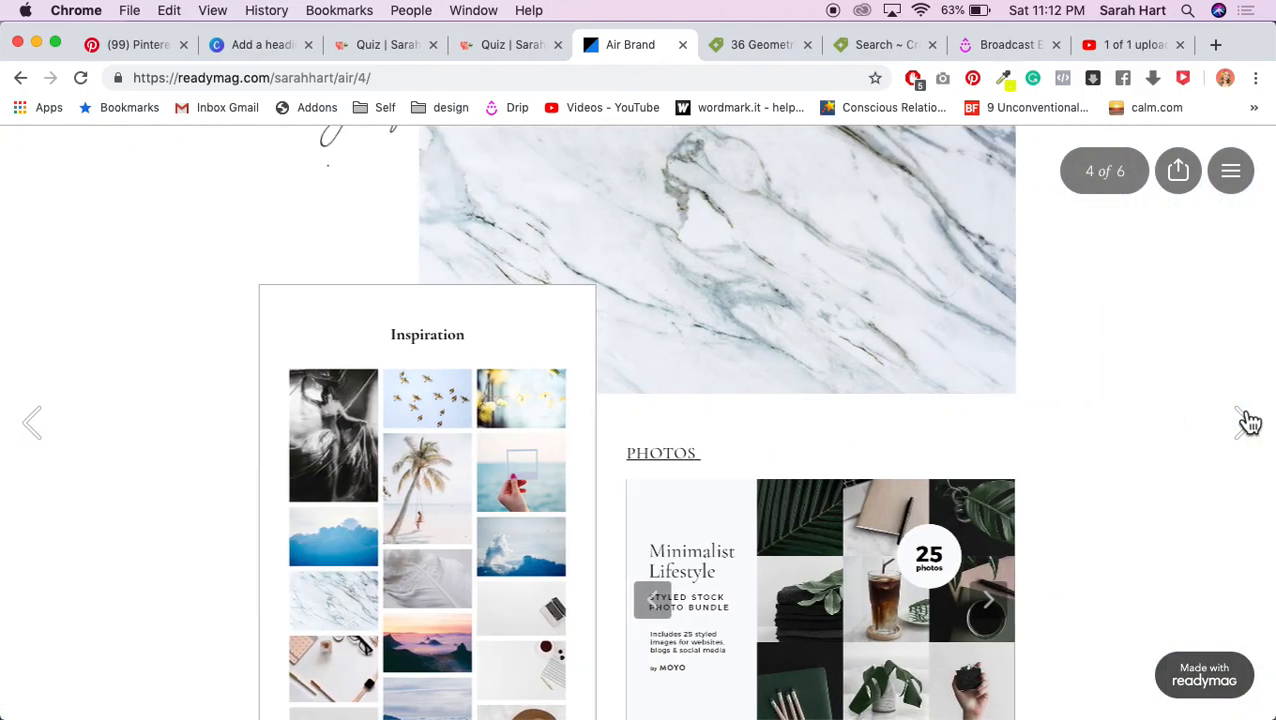
{"action": "scroll", "coordinate": [935, 478], "scroll_direction": "down", "scroll_amount": 5}
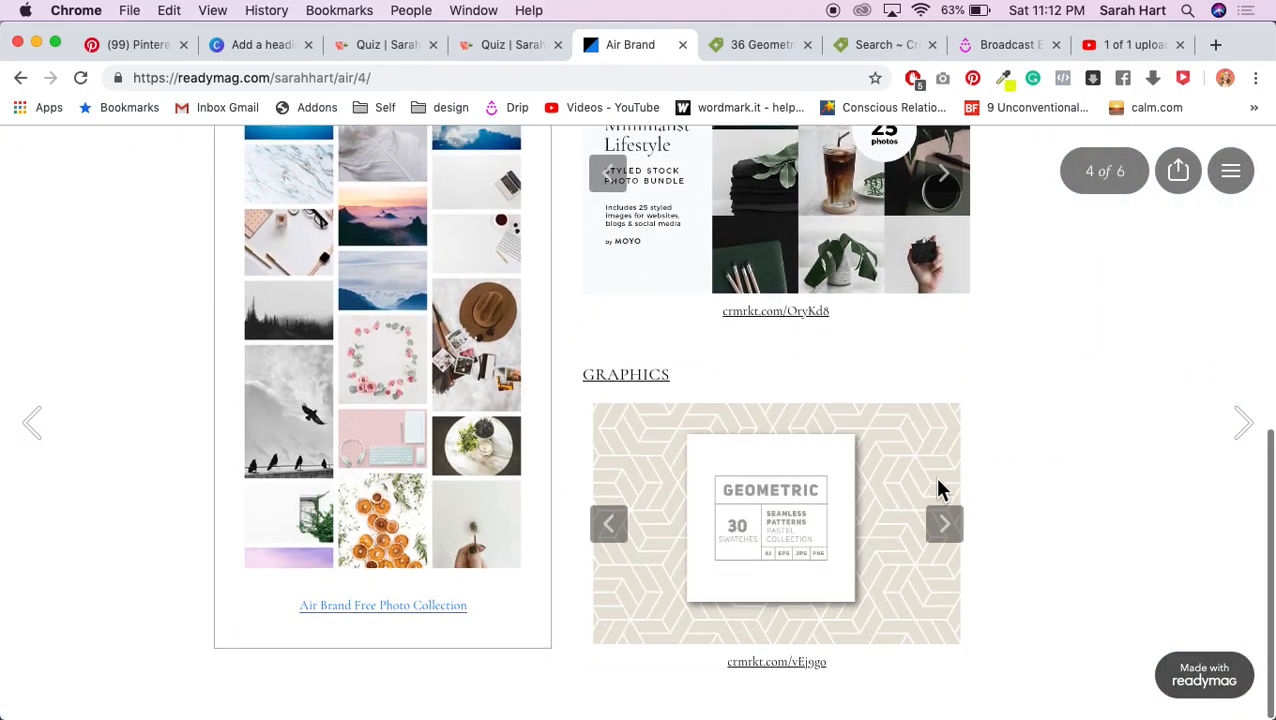
{"action": "left_click", "coordinate": [606, 530]}
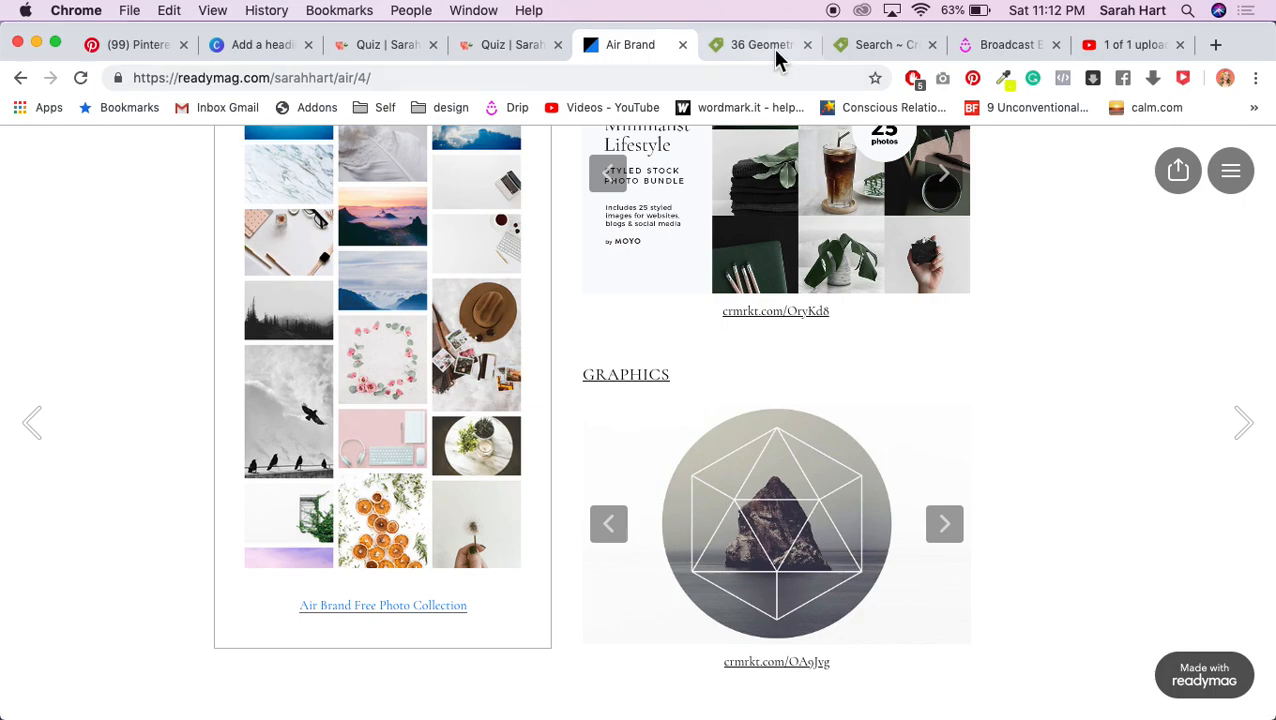
{"action": "left_click", "coordinate": [279, 48]}
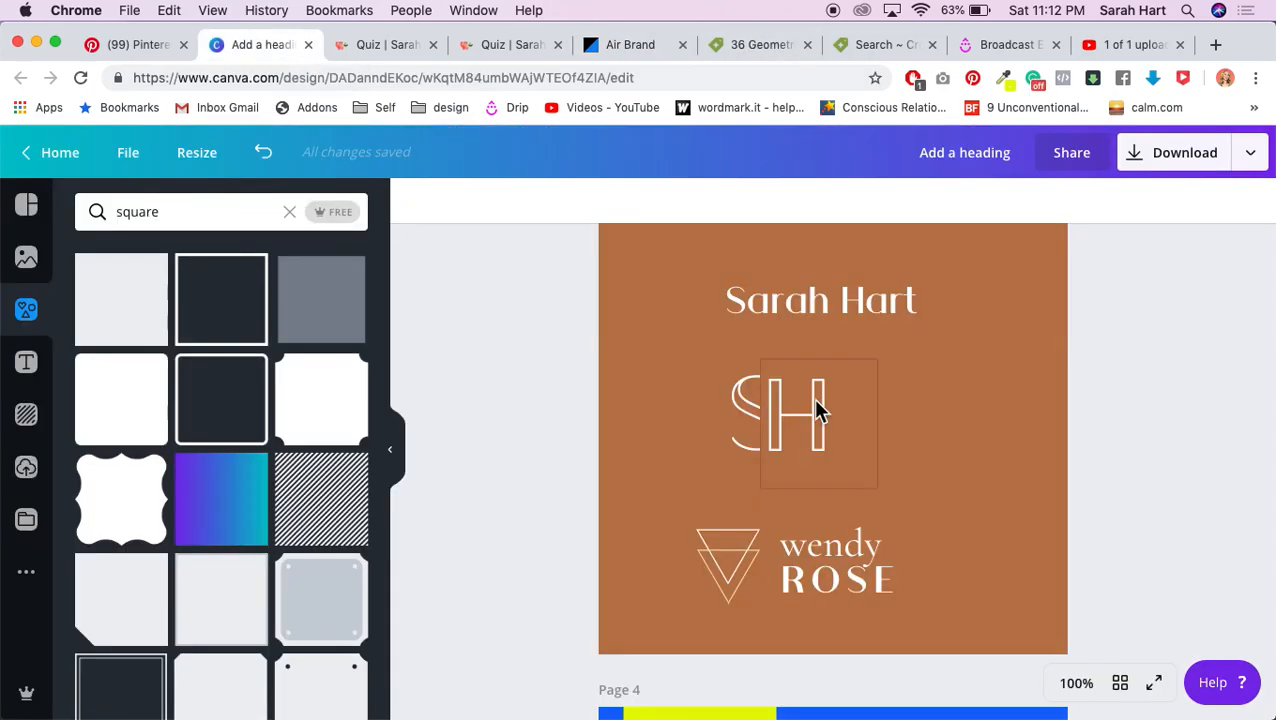
Step: Delete the triangle graphic and add the uploaded flower-of-life image to the page
{"action": "left_click_drag", "start_coordinate": [561, 538], "coordinate": [763, 581]}
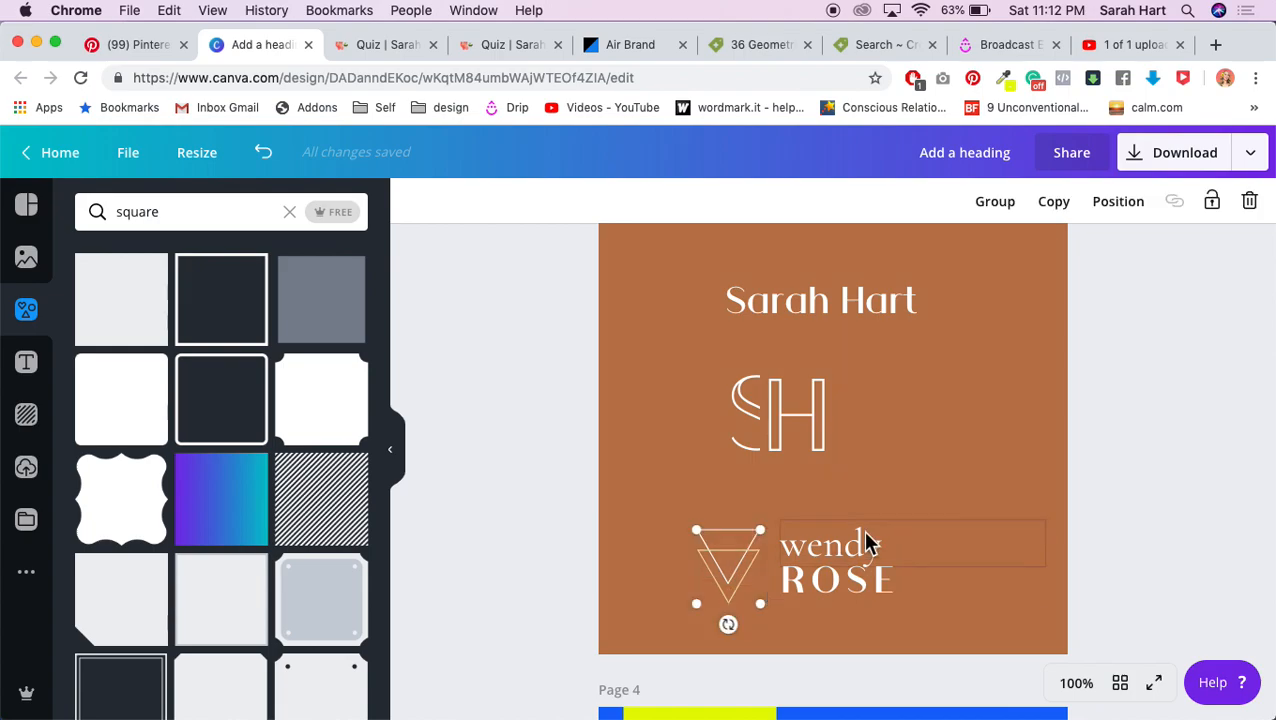
{"action": "key", "text": "Delete"}
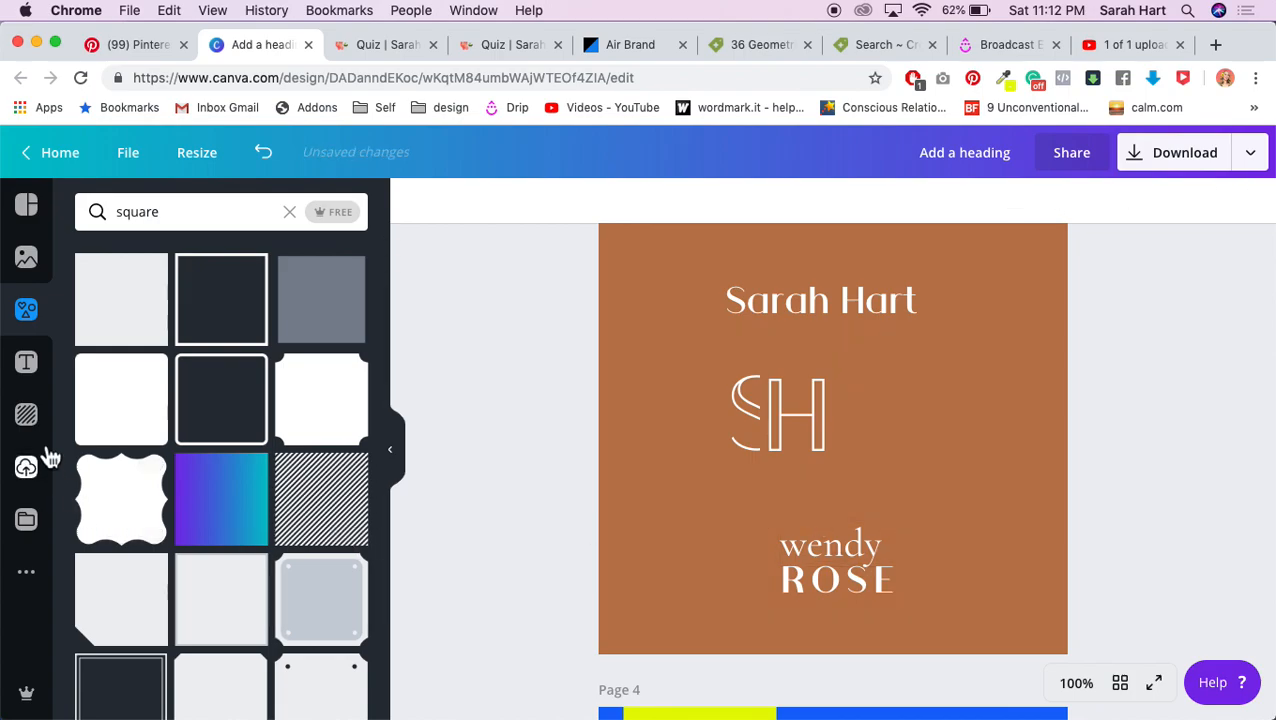
{"action": "left_click", "coordinate": [30, 266]}
{"action": "left_click", "coordinate": [26, 312]}
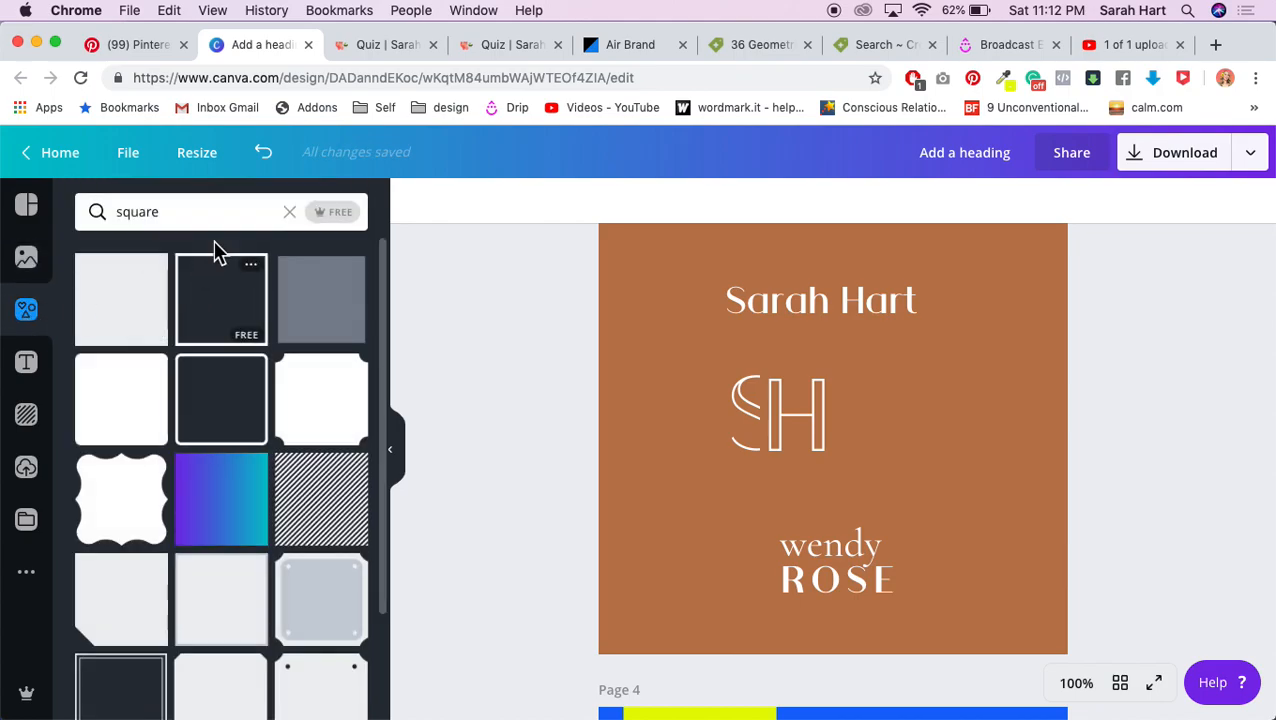
{"action": "left_click", "coordinate": [26, 467]}
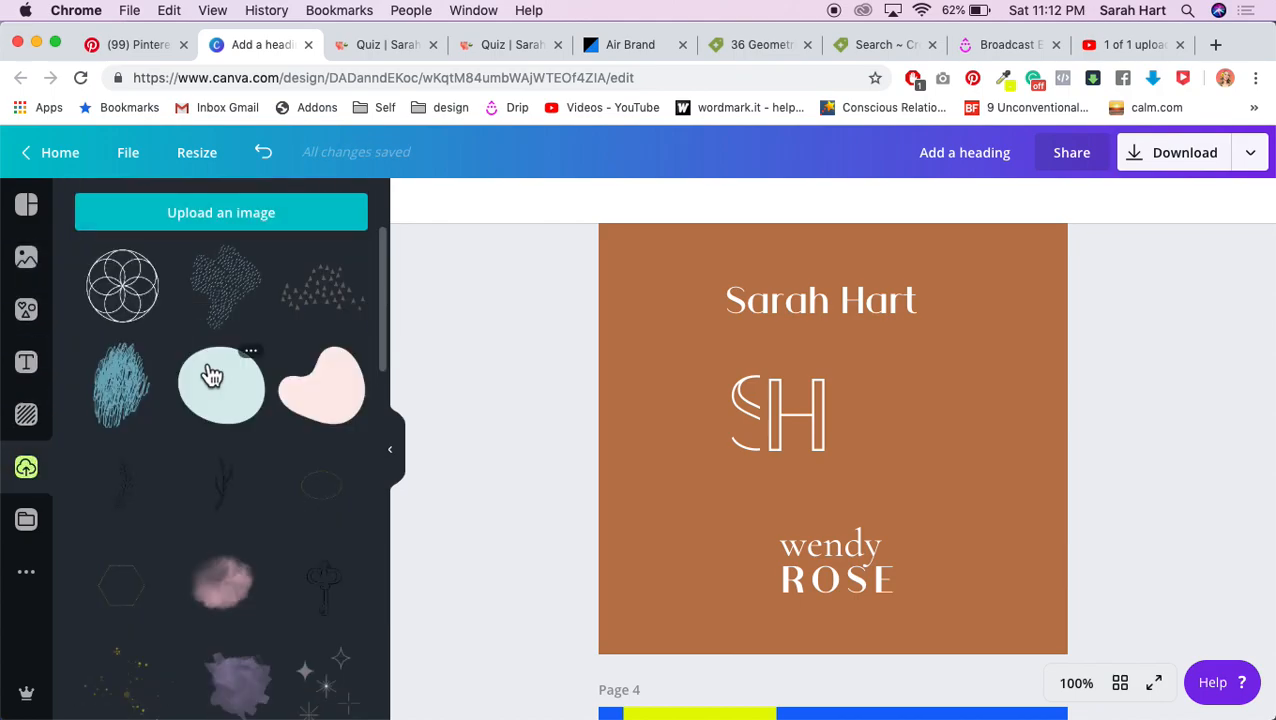
{"action": "left_click", "coordinate": [135, 300]}
Step: Shrink the flower-of-life image to icon size and centre it above wendy
{"action": "left_click_drag", "start_coordinate": [1020, 248], "coordinate": [748, 567]}
{"action": "left_click", "coordinate": [535, 575]}
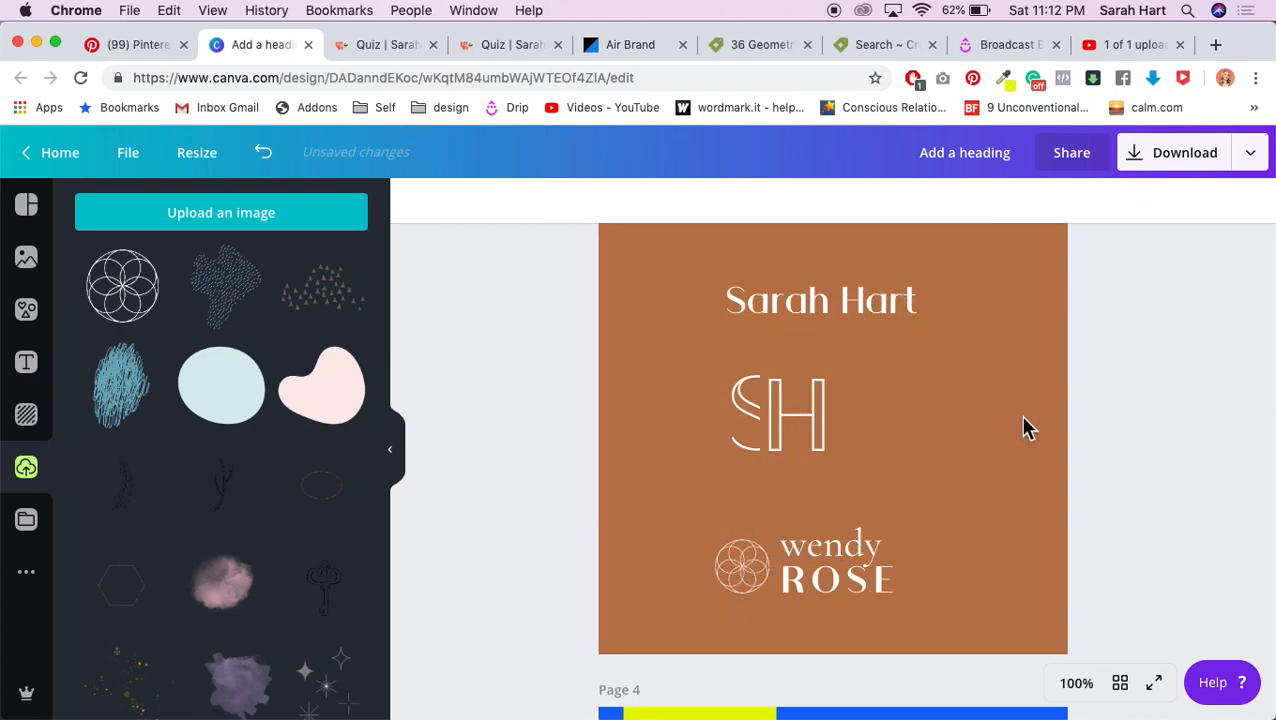
{"action": "mouse_move", "coordinate": [729, 578]}
{"action": "left_mouse_down"}
{"action": "mouse_move", "coordinate": [803, 501]}
{"action": "mouse_move", "coordinate": [853, 515]}
{"action": "mouse_move", "coordinate": [749, 570]}
{"action": "left_mouse_up"}
{"action": "left_click", "coordinate": [1125, 548]}
{"action": "left_click", "coordinate": [1183, 492]}
{"action": "left_click_drag", "start_coordinate": [748, 566], "coordinate": [828, 503]}
{"action": "left_click", "coordinate": [1160, 525]}
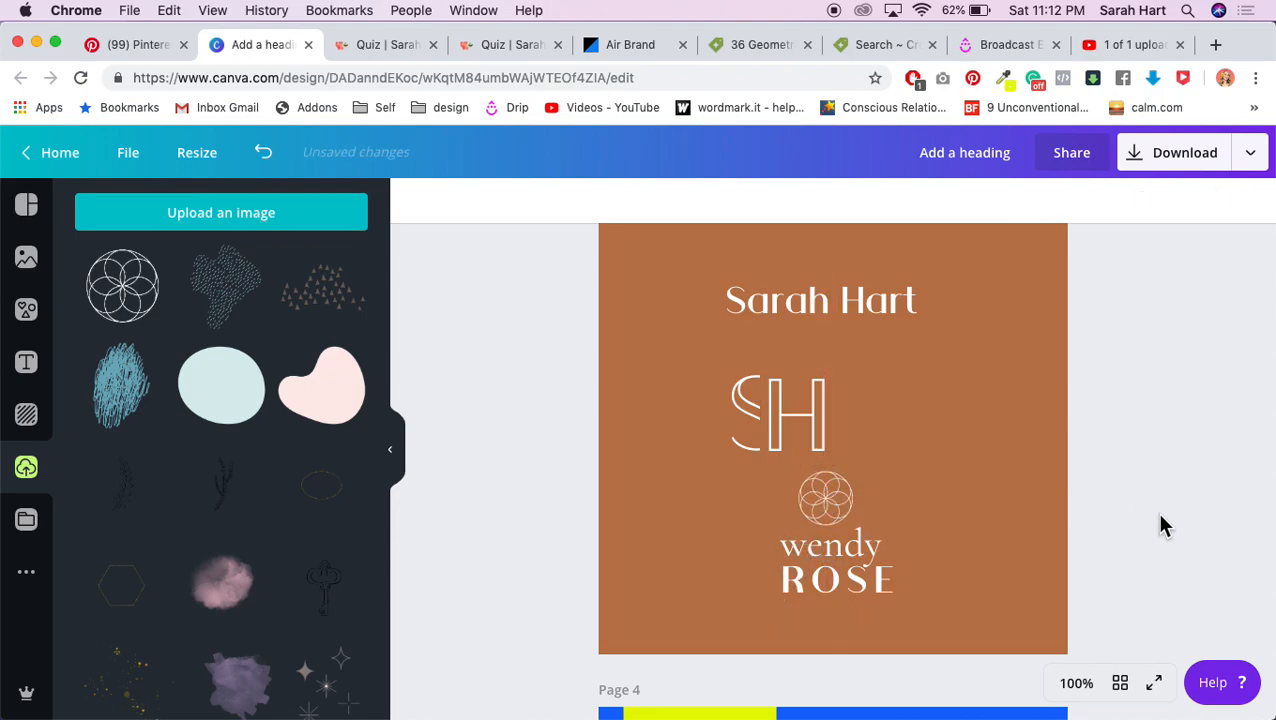
Step: Centre-align wendy and ROSE in their text boxes and drag both onto the page centre line
{"action": "left_click", "coordinate": [856, 585]}
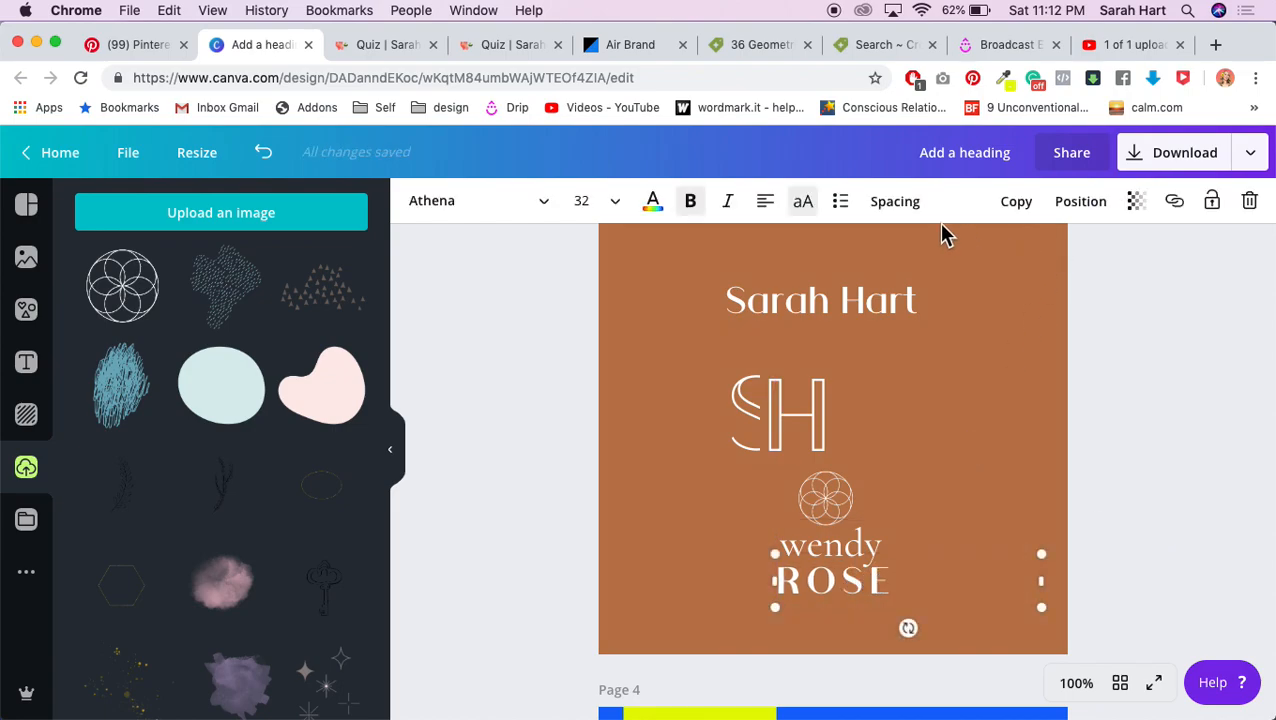
{"action": "left_click", "coordinate": [766, 204]}
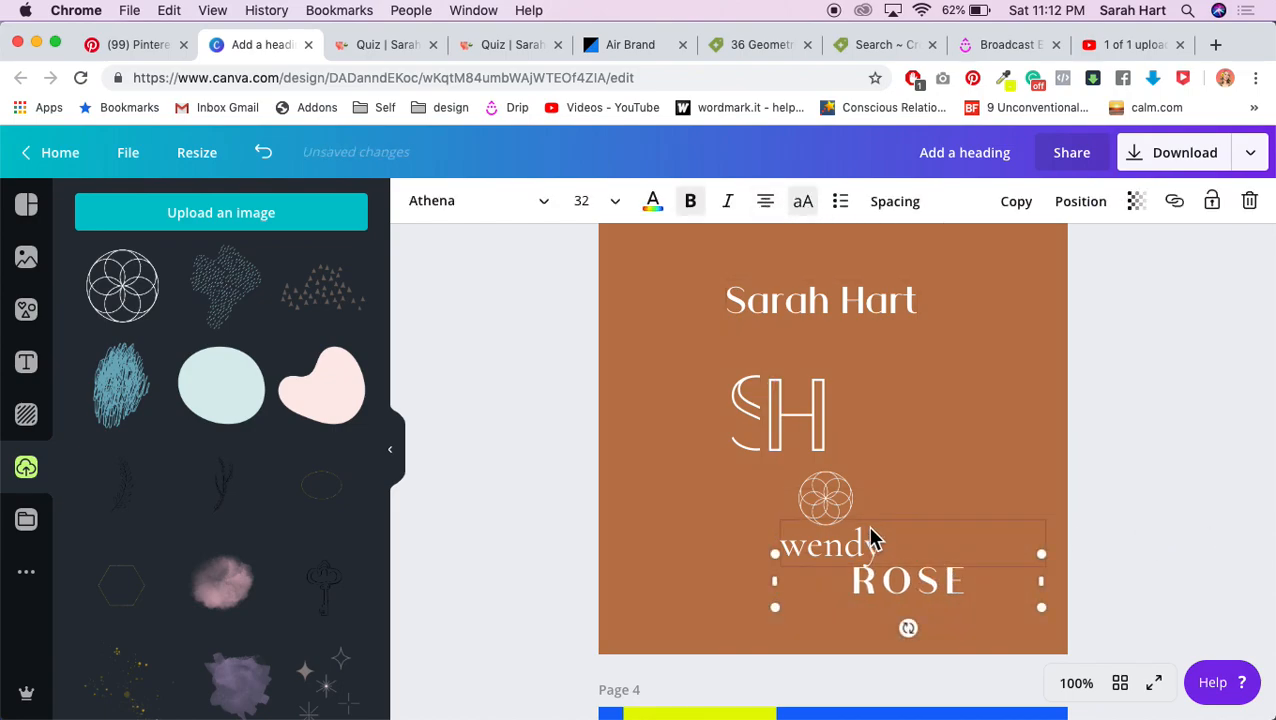
{"action": "left_click", "coordinate": [858, 543]}
{"action": "left_click", "coordinate": [765, 201]}
{"action": "left_click_drag", "start_coordinate": [916, 545], "coordinate": [832, 549]}
{"action": "left_click_drag", "start_coordinate": [906, 578], "coordinate": [832, 572]}
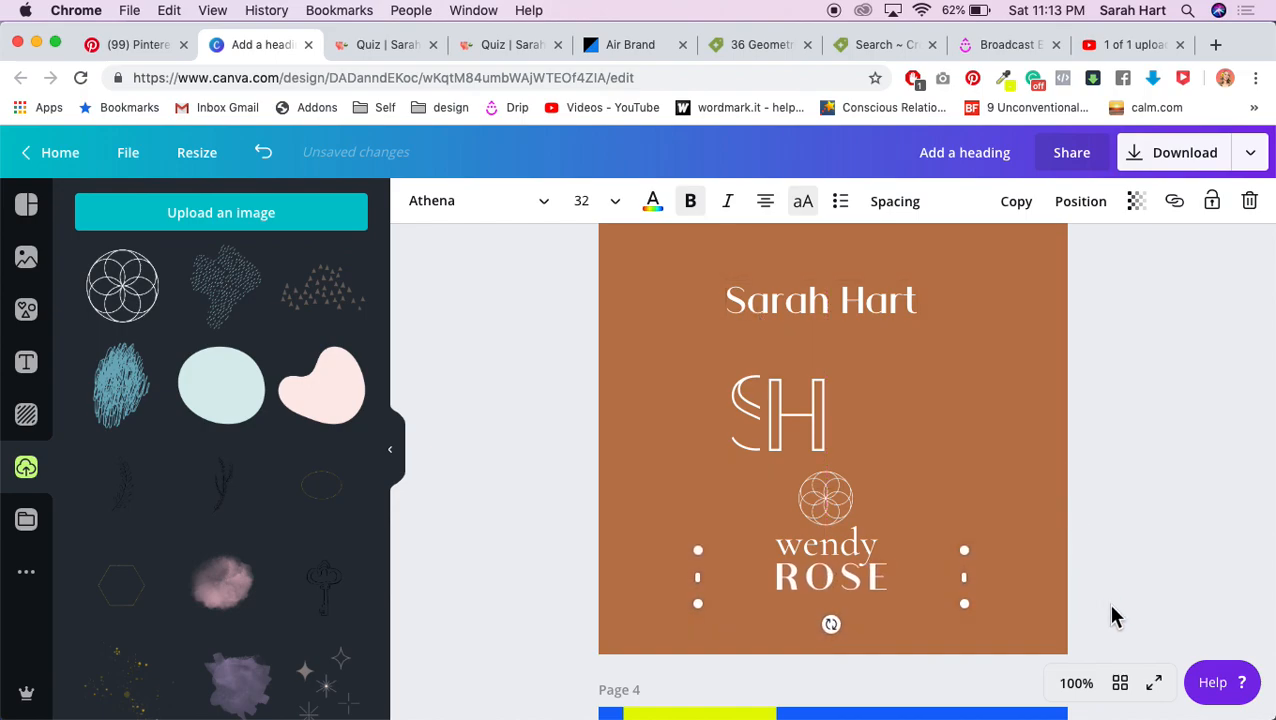
Step: Zoom to 200% and nudge the ROSE text box slightly right to centre it under wendy
{"action": "left_click", "coordinate": [1089, 692]}
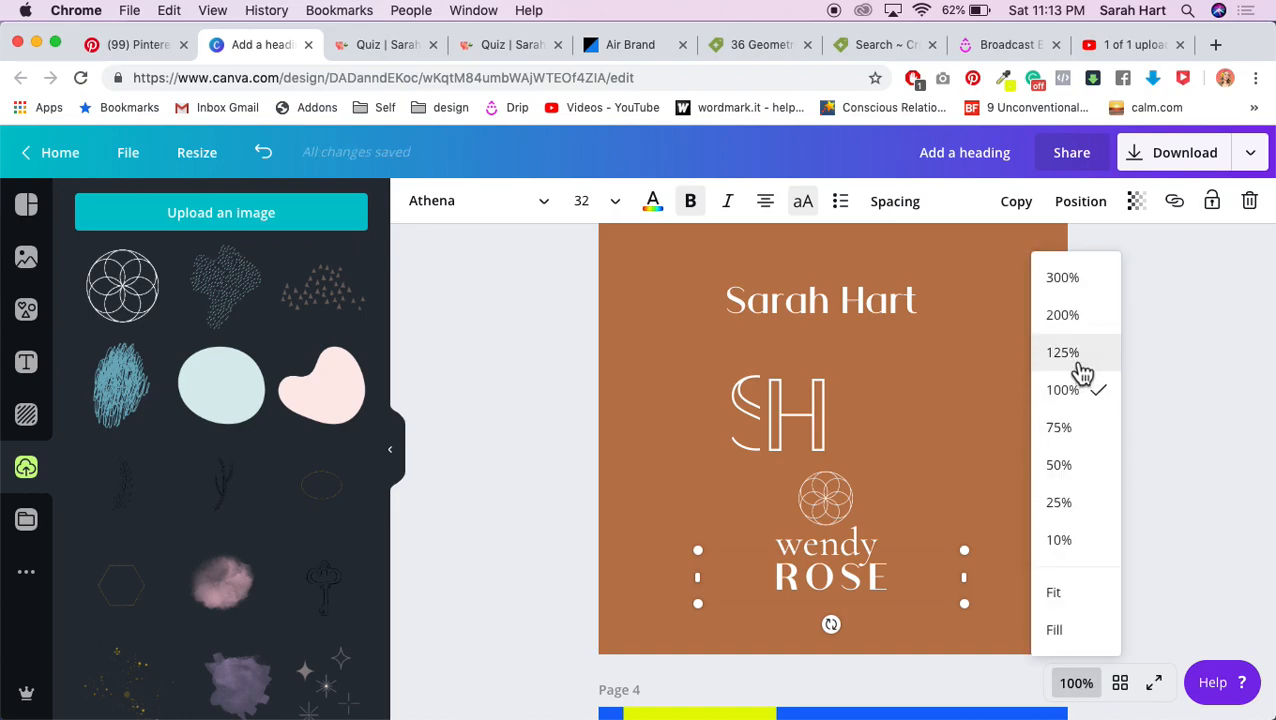
{"action": "left_click", "coordinate": [1068, 316]}
{"action": "scroll", "coordinate": [954, 518], "scroll_direction": "down", "scroll_amount": 5}
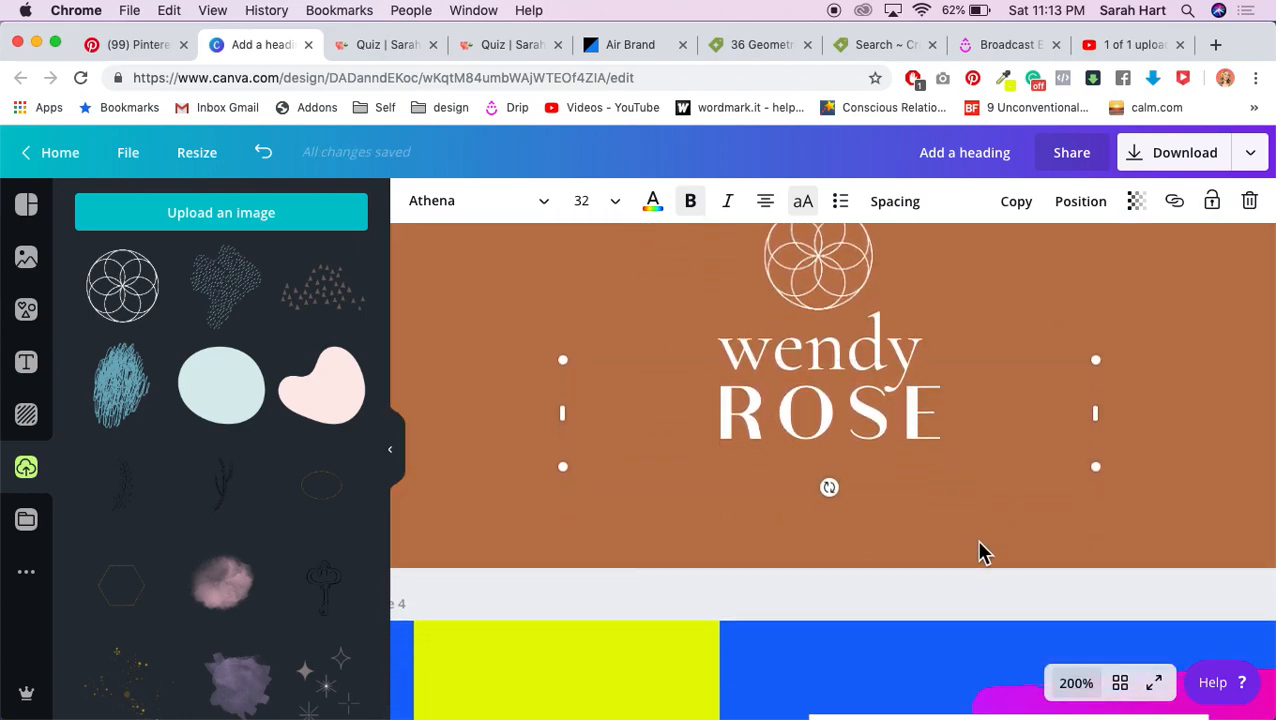
{"action": "scroll", "coordinate": [965, 555], "scroll_direction": "up", "scroll_amount": 2}
{"action": "left_click", "coordinate": [878, 678]}
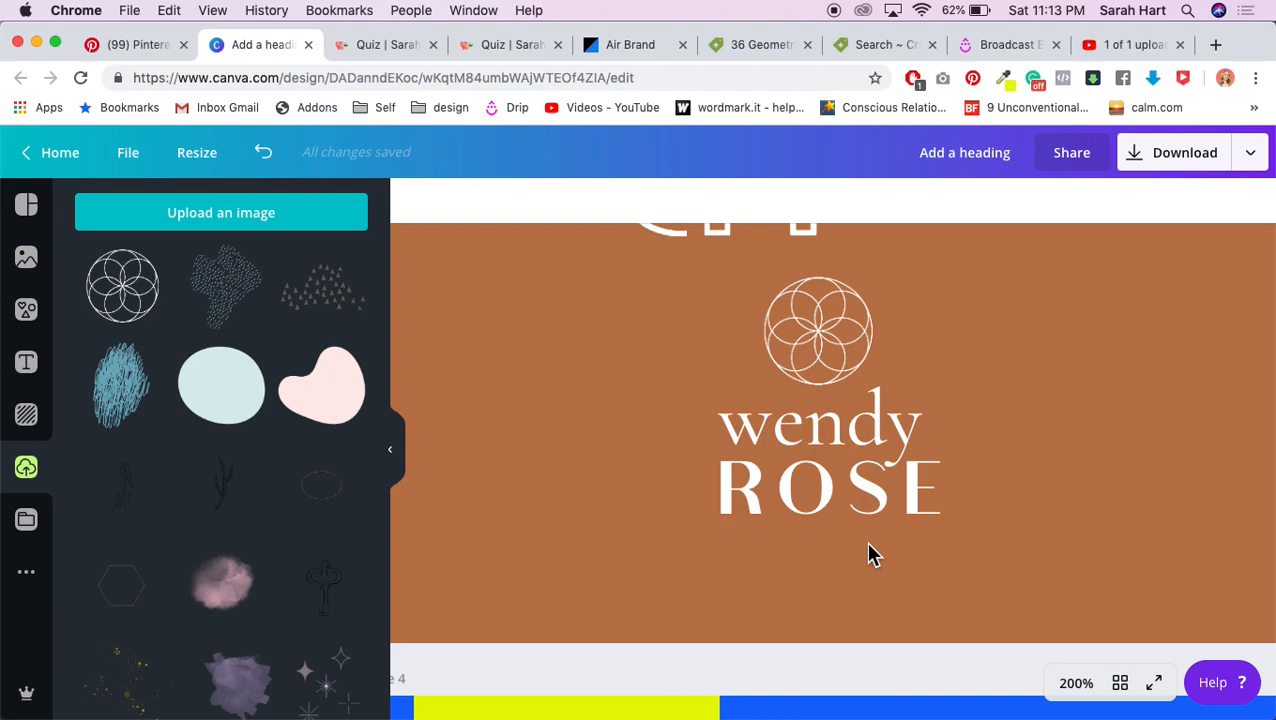
{"action": "left_click", "coordinate": [918, 512]}
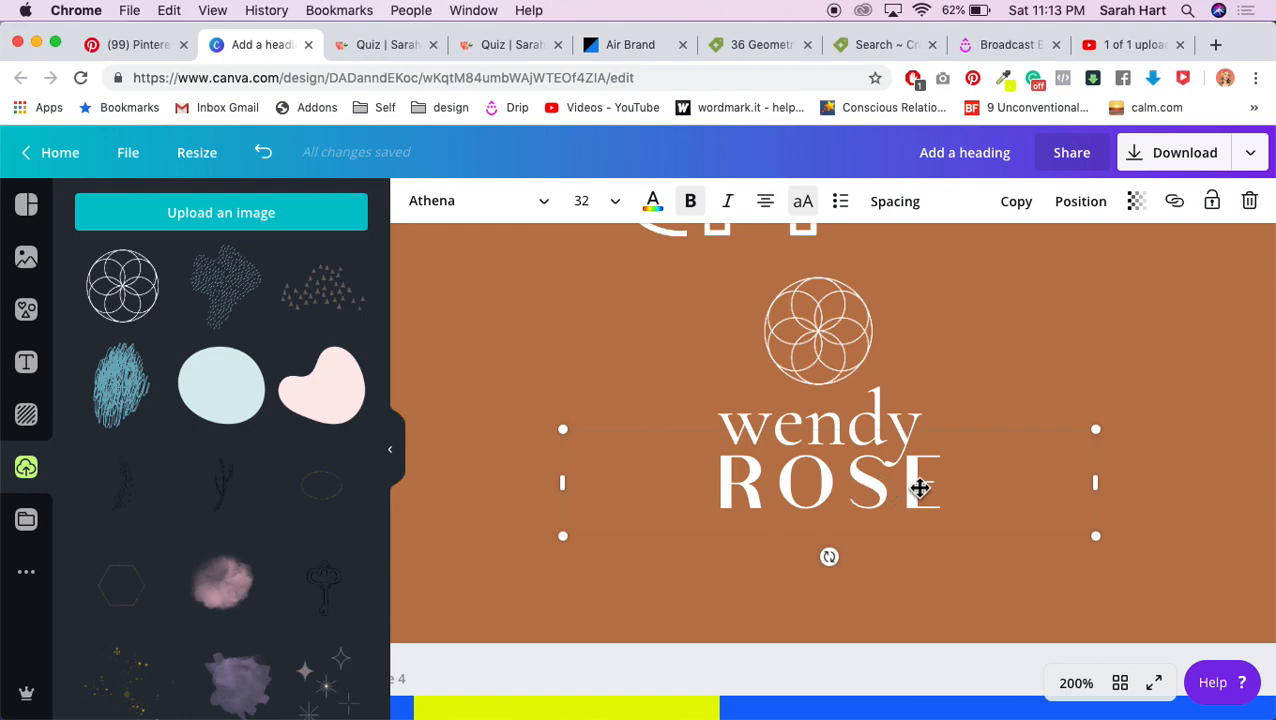
{"action": "key", "text": "Right"}
{"action": "key", "text": "Right"}
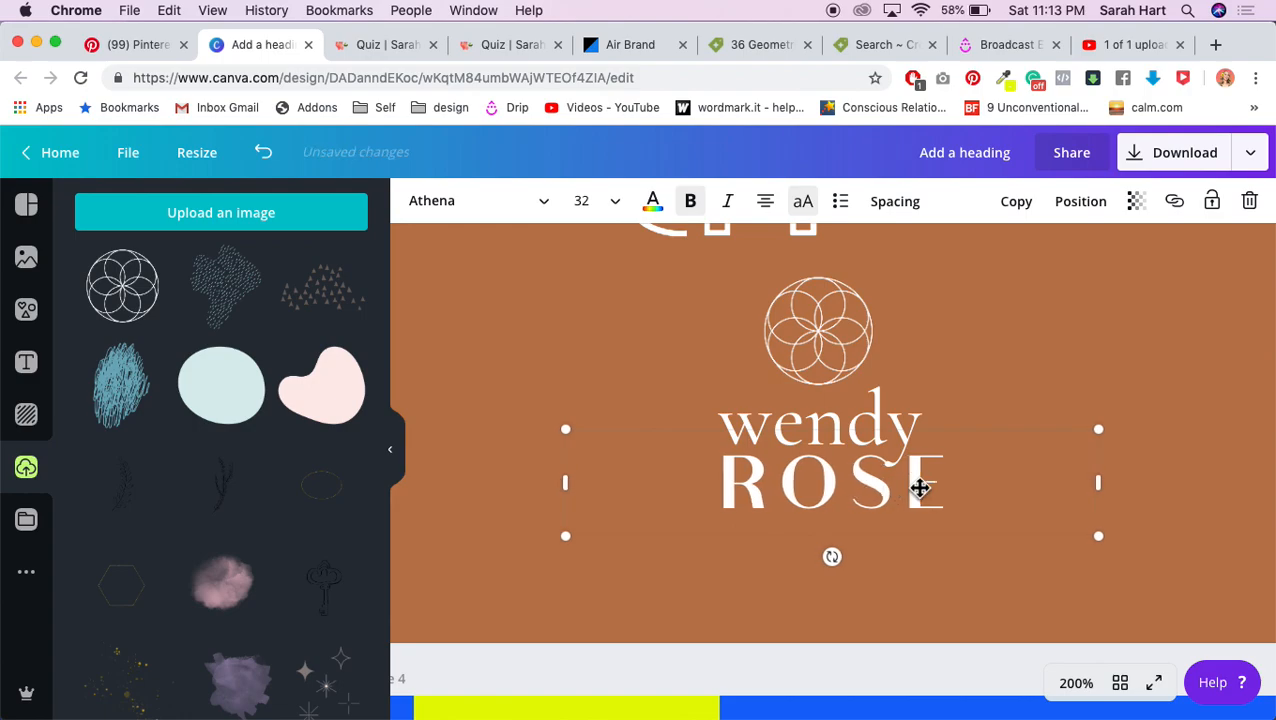
{"action": "left_click", "coordinate": [871, 670]}
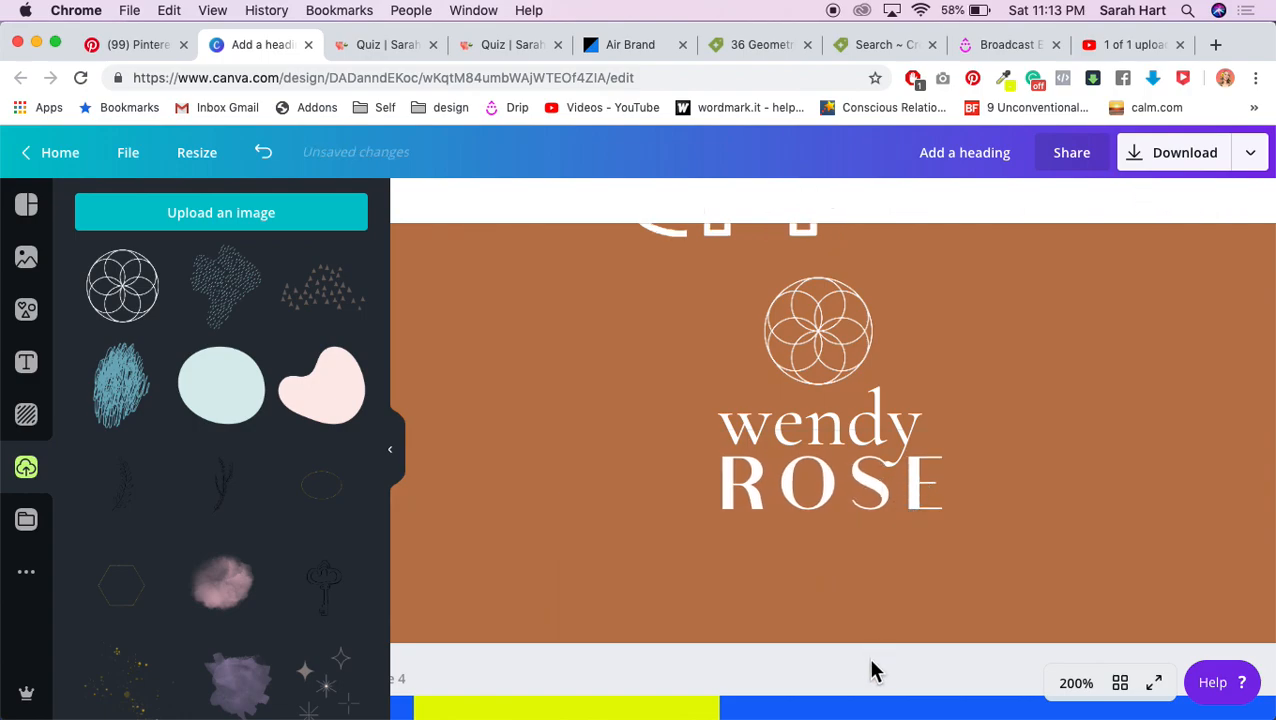
{"action": "scroll", "coordinate": [866, 650], "scroll_direction": "up", "scroll_amount": 1}
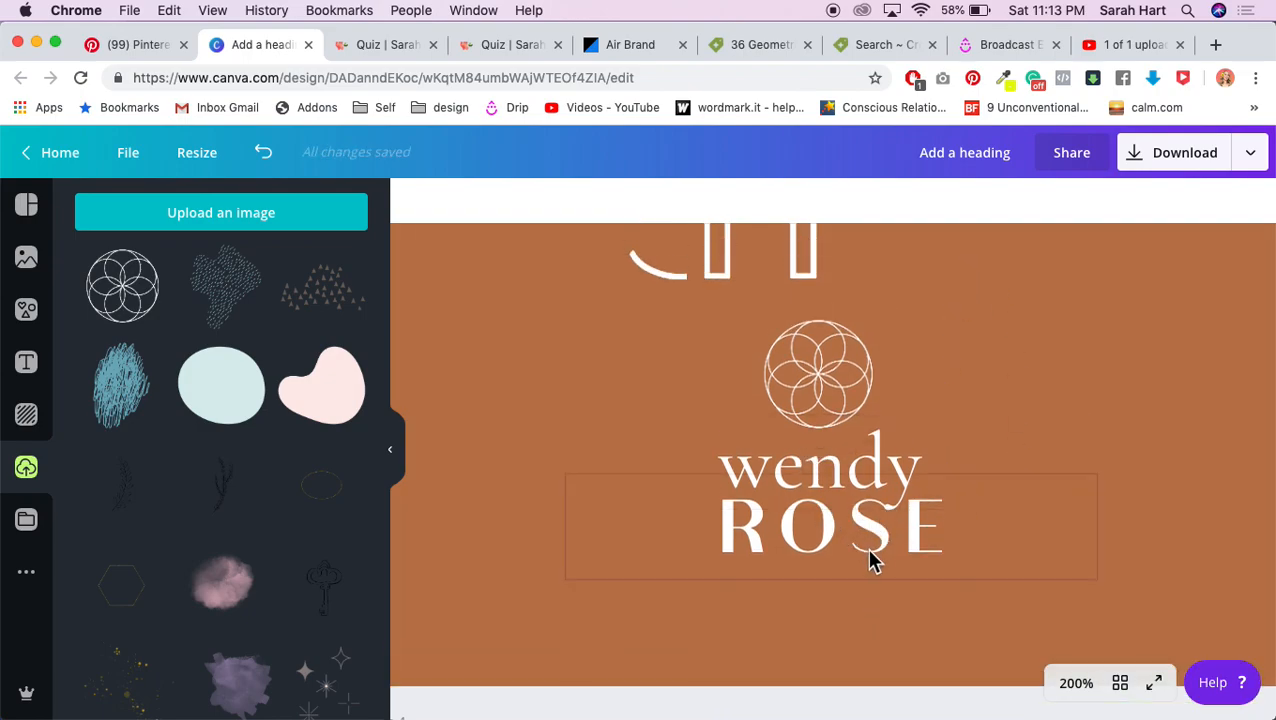
Step: Scroll through the Pinterest Logos board and open the 'one take' logo pin
{"action": "left_click", "coordinate": [148, 45]}
{"action": "scroll", "coordinate": [765, 290], "scroll_direction": "up", "scroll_amount": 8}
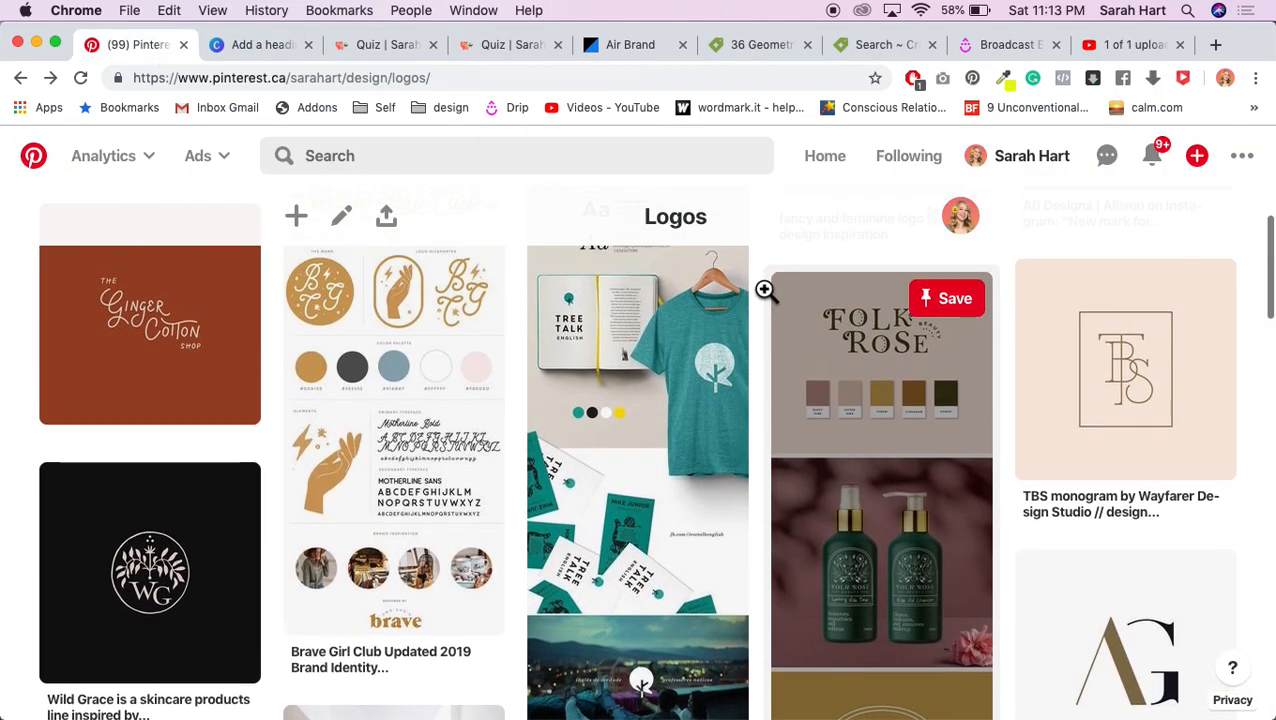
{"action": "scroll", "coordinate": [765, 290], "scroll_direction": "up", "scroll_amount": 3}
{"action": "scroll", "coordinate": [763, 292], "scroll_direction": "down", "scroll_amount": 5}
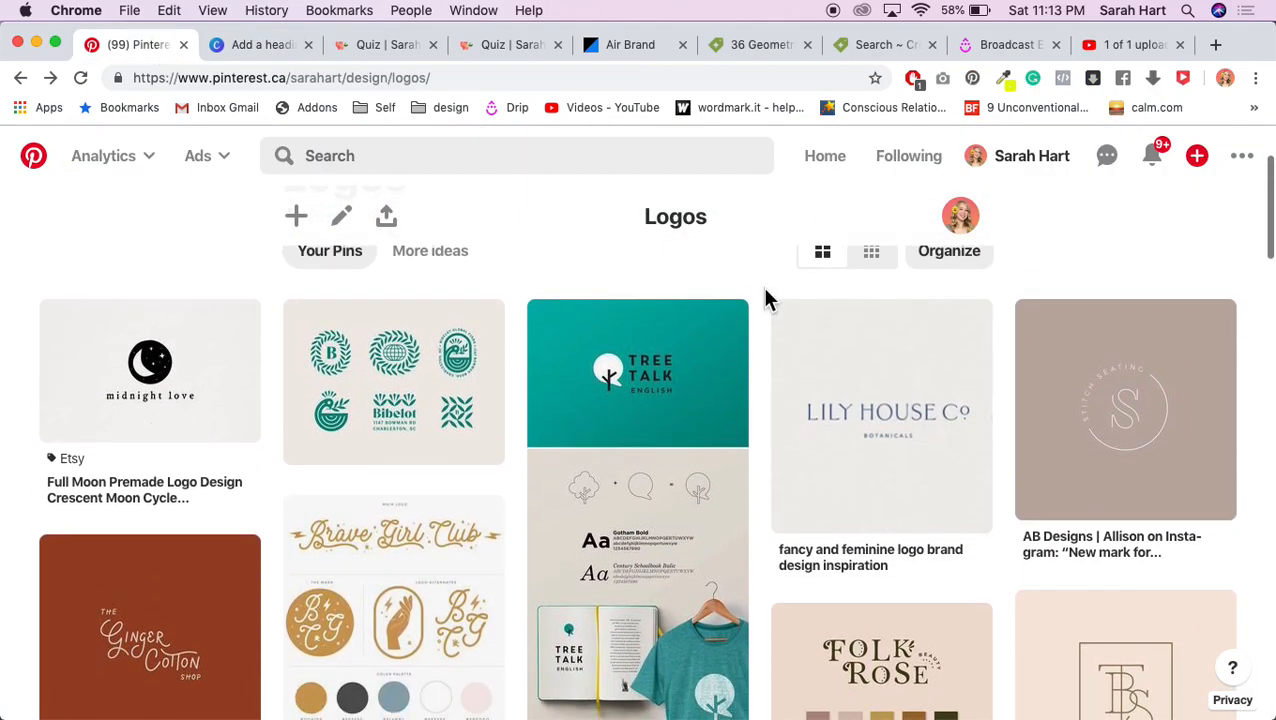
{"action": "scroll", "coordinate": [765, 290], "scroll_direction": "down", "scroll_amount": 4}
{"action": "scroll", "coordinate": [765, 290], "scroll_direction": "down", "scroll_amount": 6}
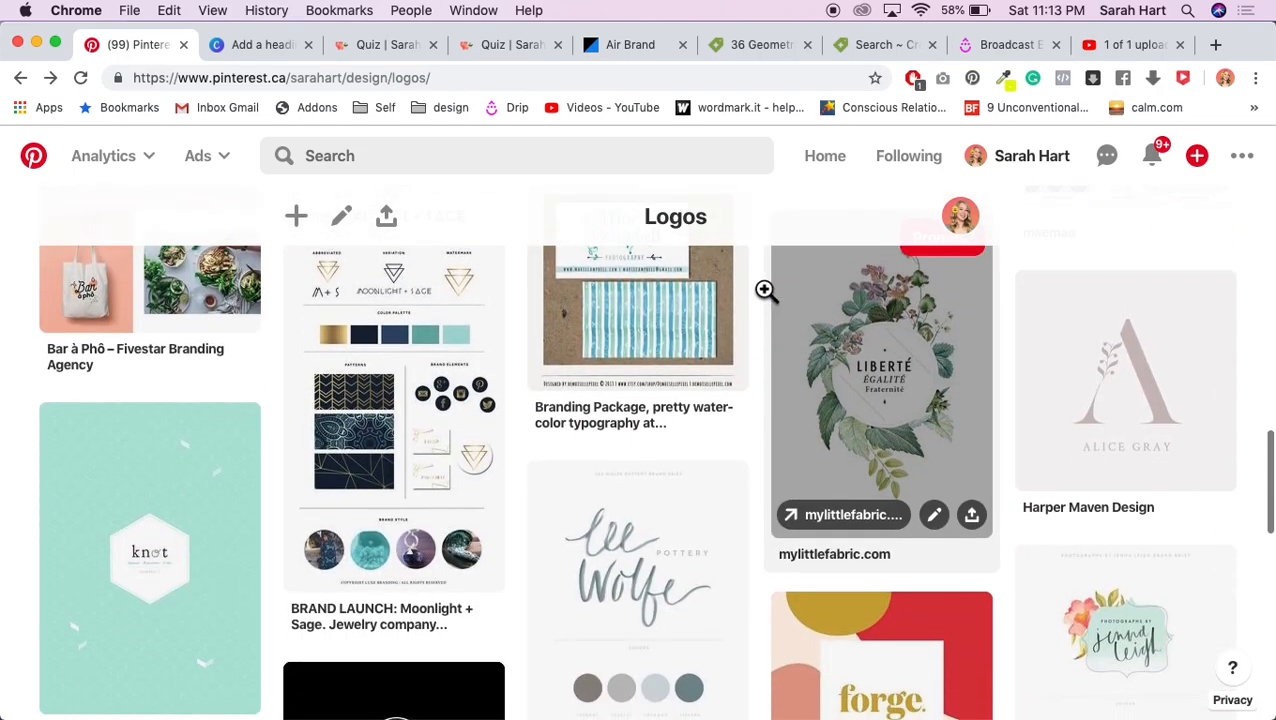
{"action": "scroll", "coordinate": [765, 290], "scroll_direction": "down", "scroll_amount": 1}
{"action": "scroll", "coordinate": [765, 290], "scroll_direction": "down", "scroll_amount": 6}
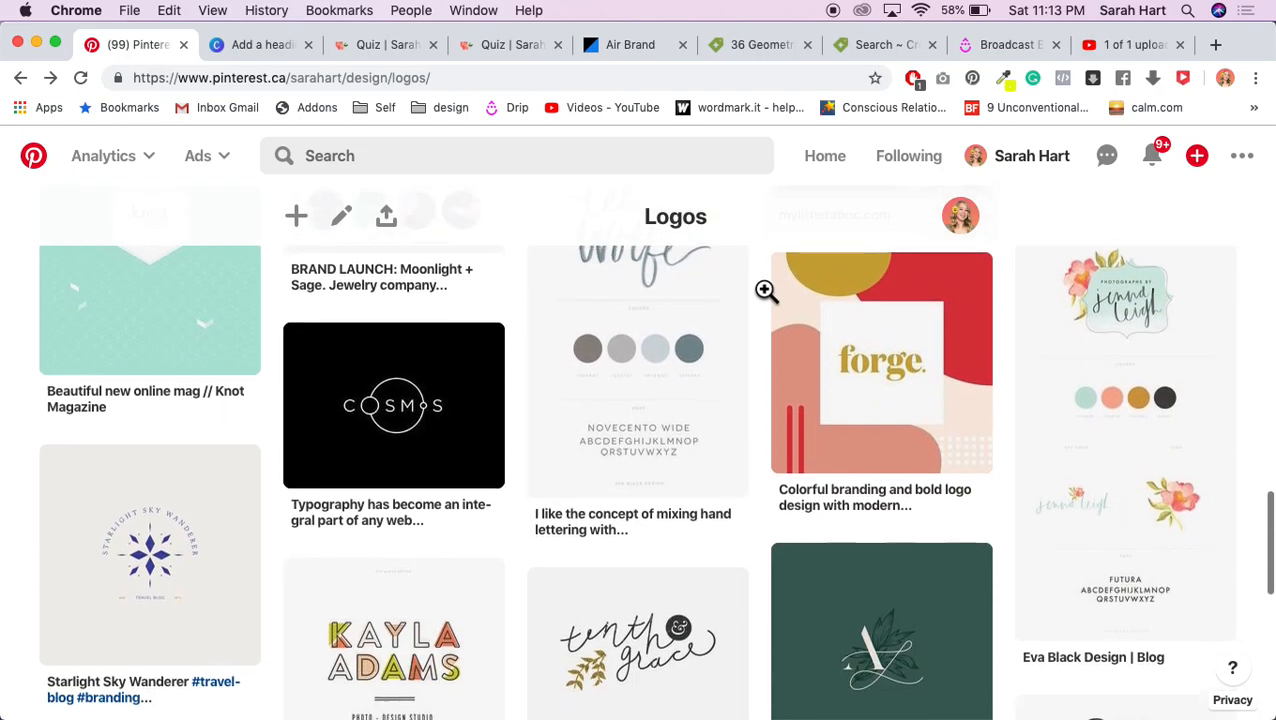
{"action": "scroll", "coordinate": [765, 290], "scroll_direction": "down", "scroll_amount": 5}
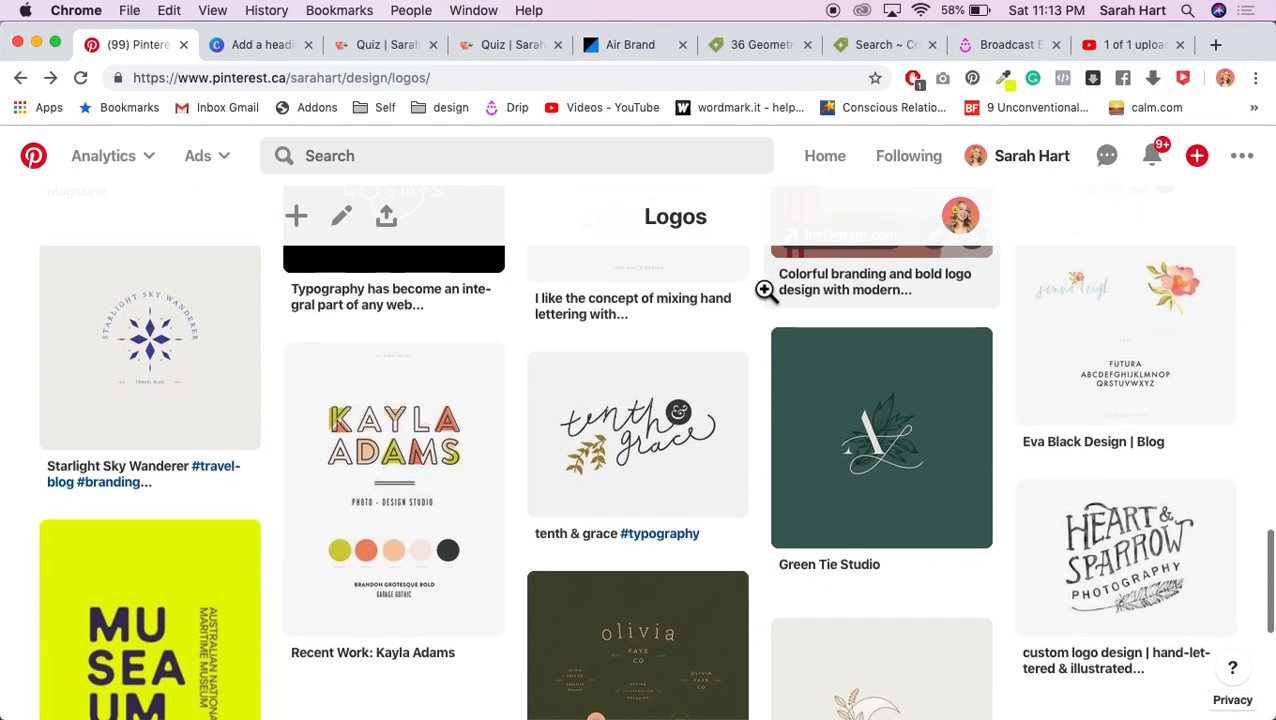
{"action": "scroll", "coordinate": [765, 290], "scroll_direction": "up", "scroll_amount": 2}
{"action": "scroll", "coordinate": [765, 290], "scroll_direction": "up", "scroll_amount": 8}
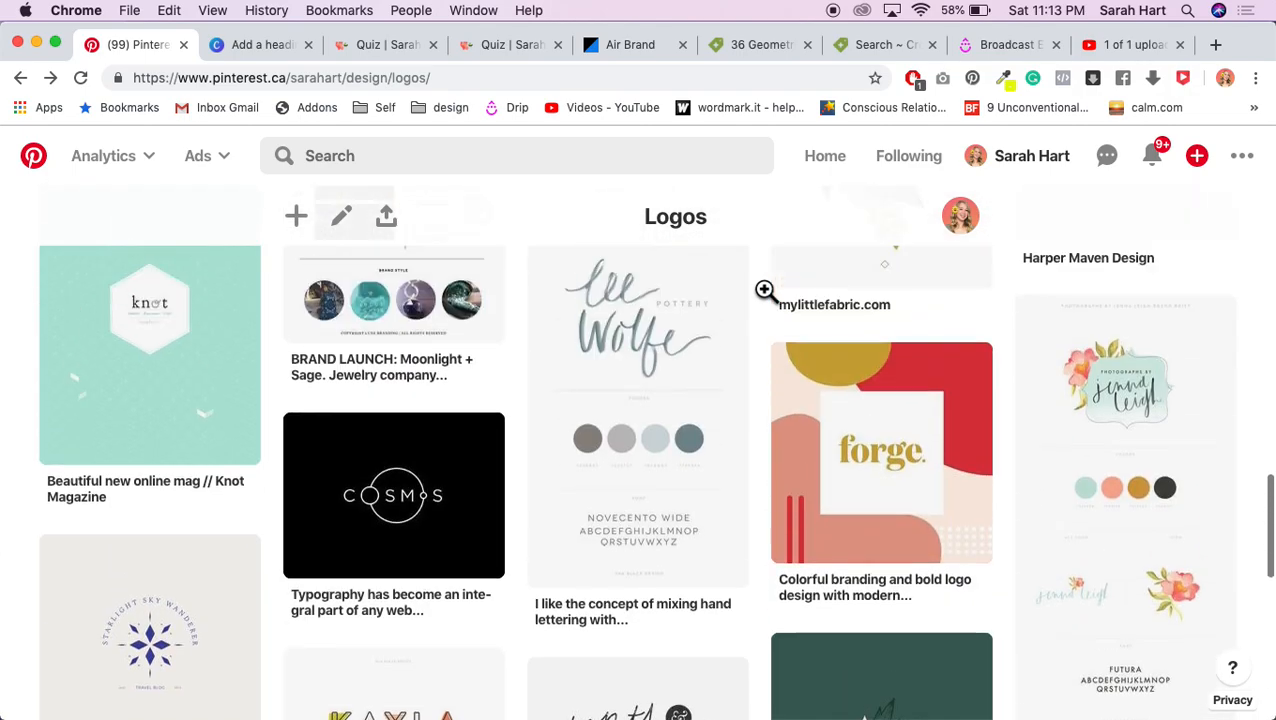
{"action": "scroll", "coordinate": [765, 290], "scroll_direction": "up", "scroll_amount": 8}
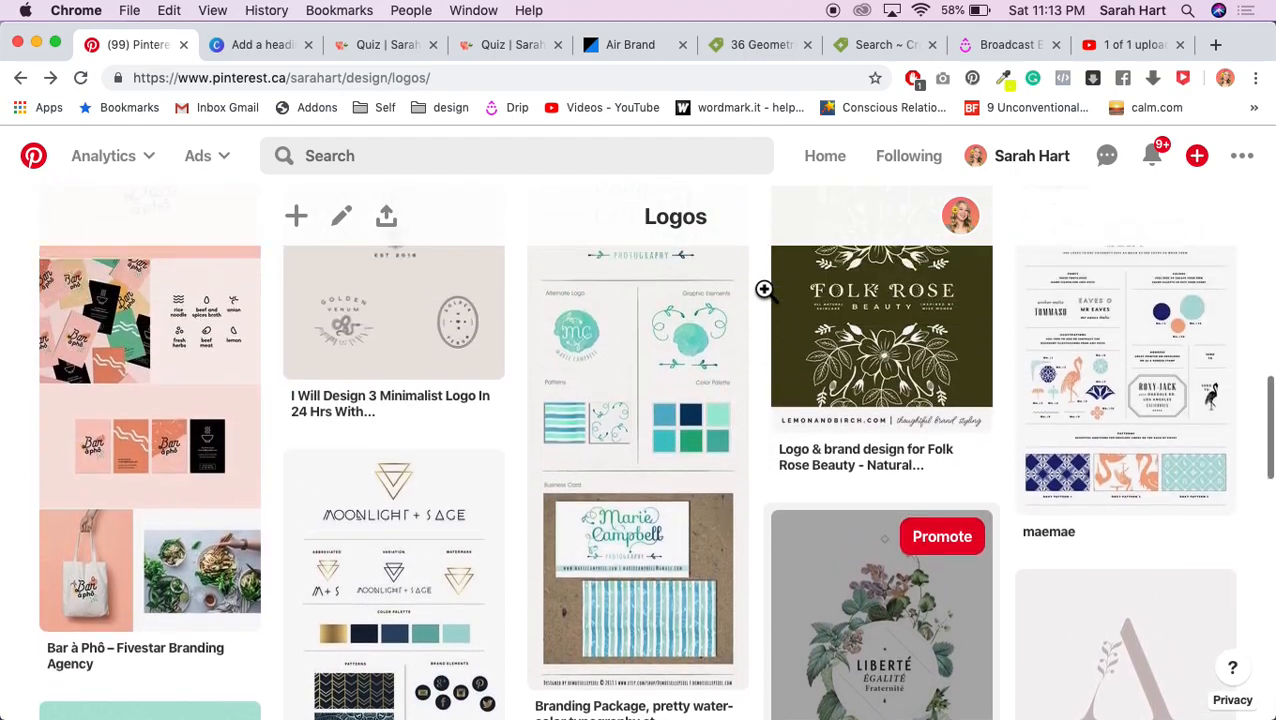
{"action": "scroll", "coordinate": [765, 290], "scroll_direction": "up", "scroll_amount": 3}
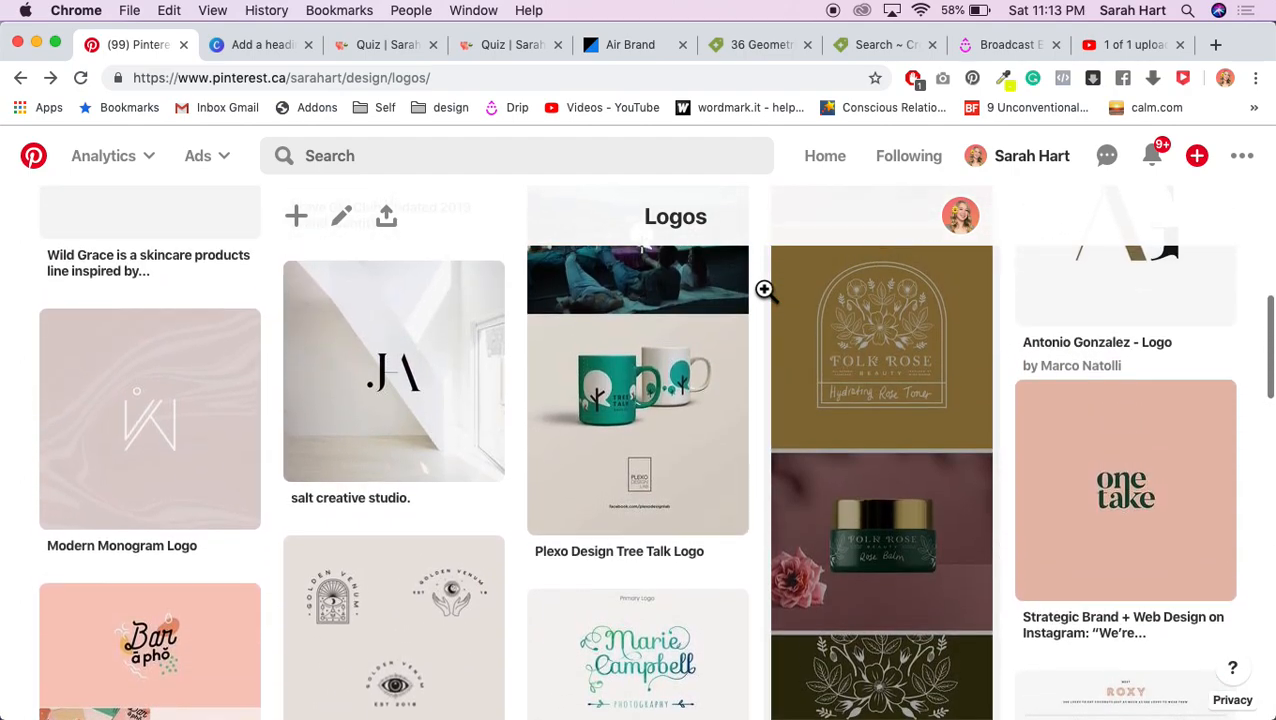
{"action": "left_click", "coordinate": [1118, 562]}
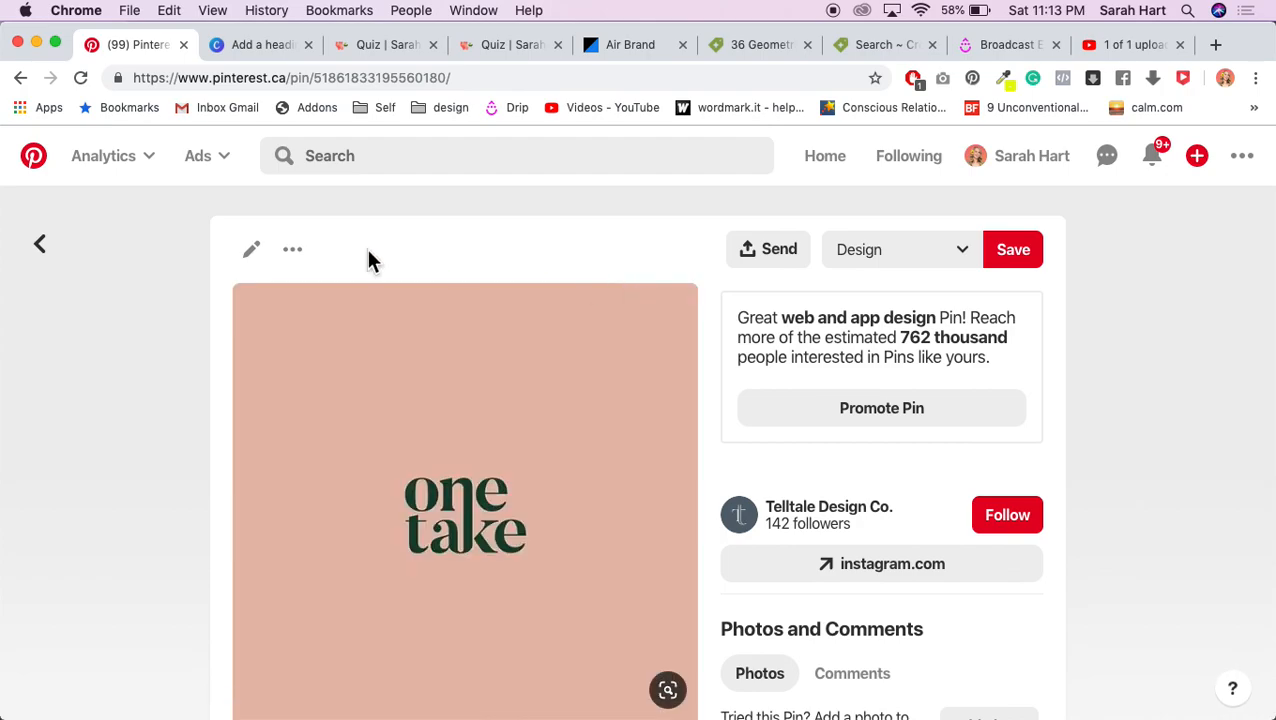
Step: Go back to the Logos board and open another saved logo pin
{"action": "left_click", "coordinate": [35, 262]}
{"action": "scroll", "coordinate": [610, 497], "scroll_direction": "down", "scroll_amount": 8}
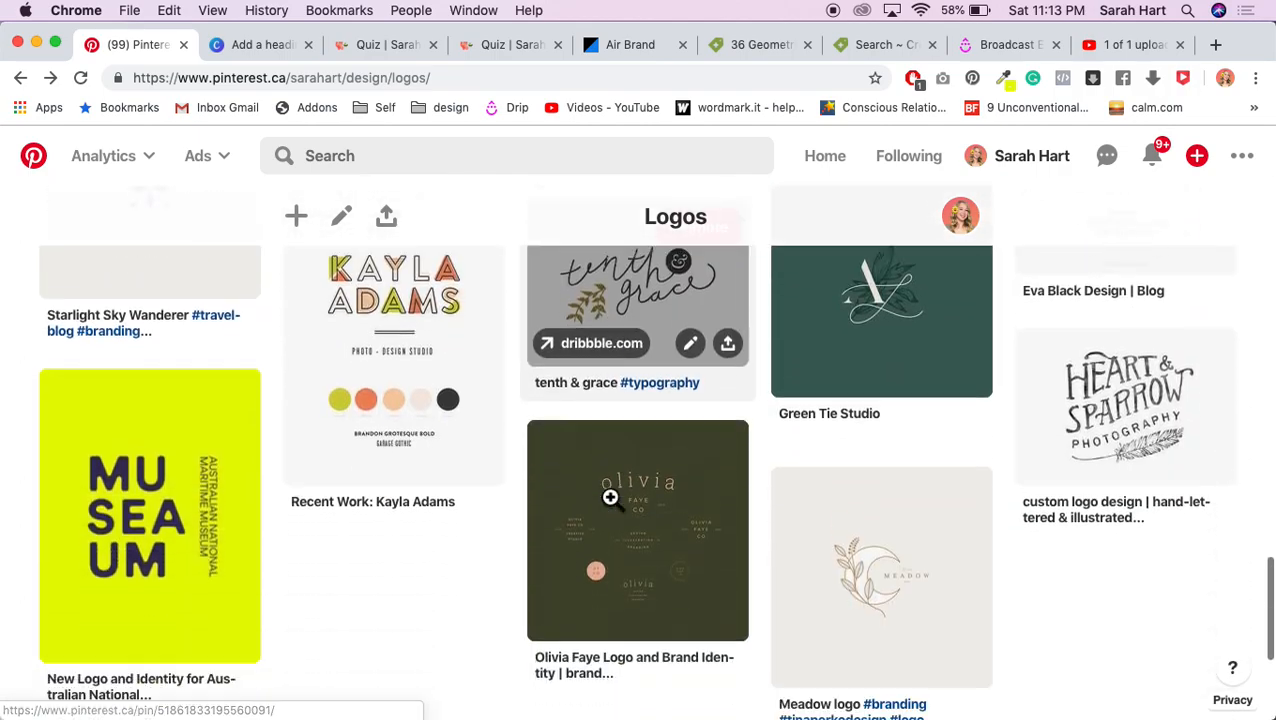
{"action": "scroll", "coordinate": [610, 497], "scroll_direction": "down", "scroll_amount": 3}
{"action": "left_click", "coordinate": [681, 353]}
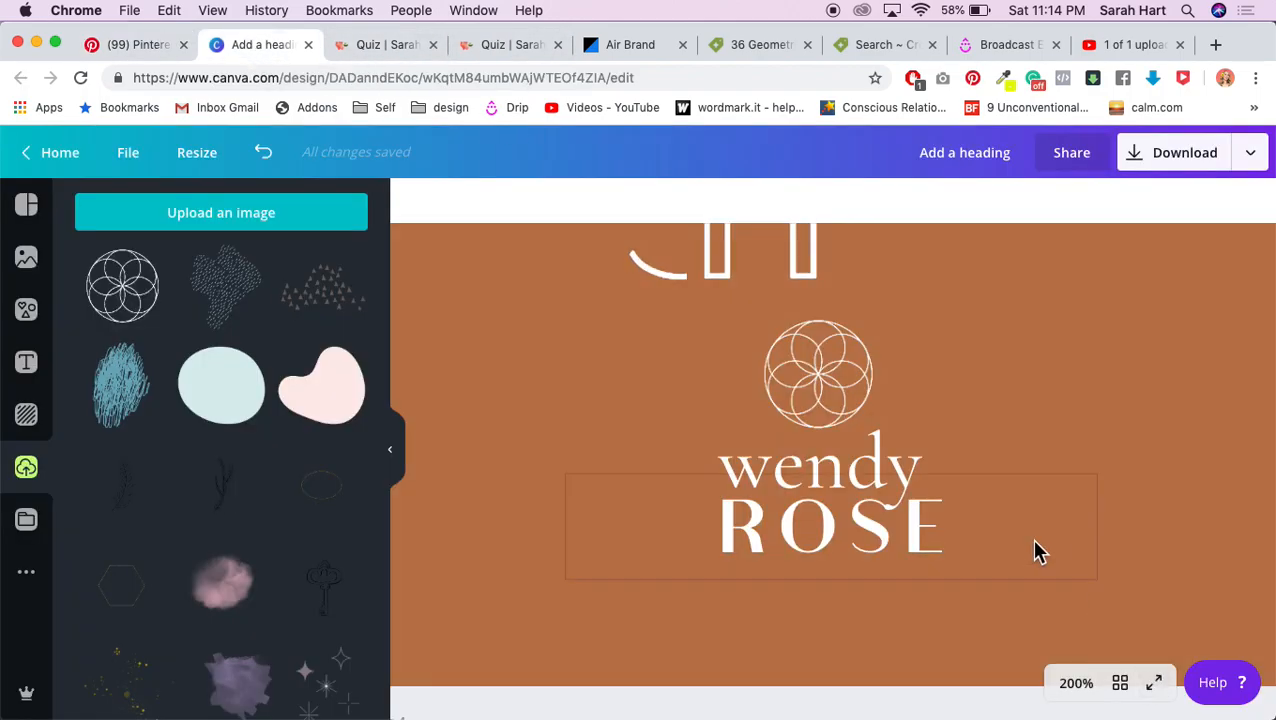
Step: Reset the Canva zoom to 100% and scroll up to view the whole logo page
{"action": "left_click", "coordinate": [1076, 684]}
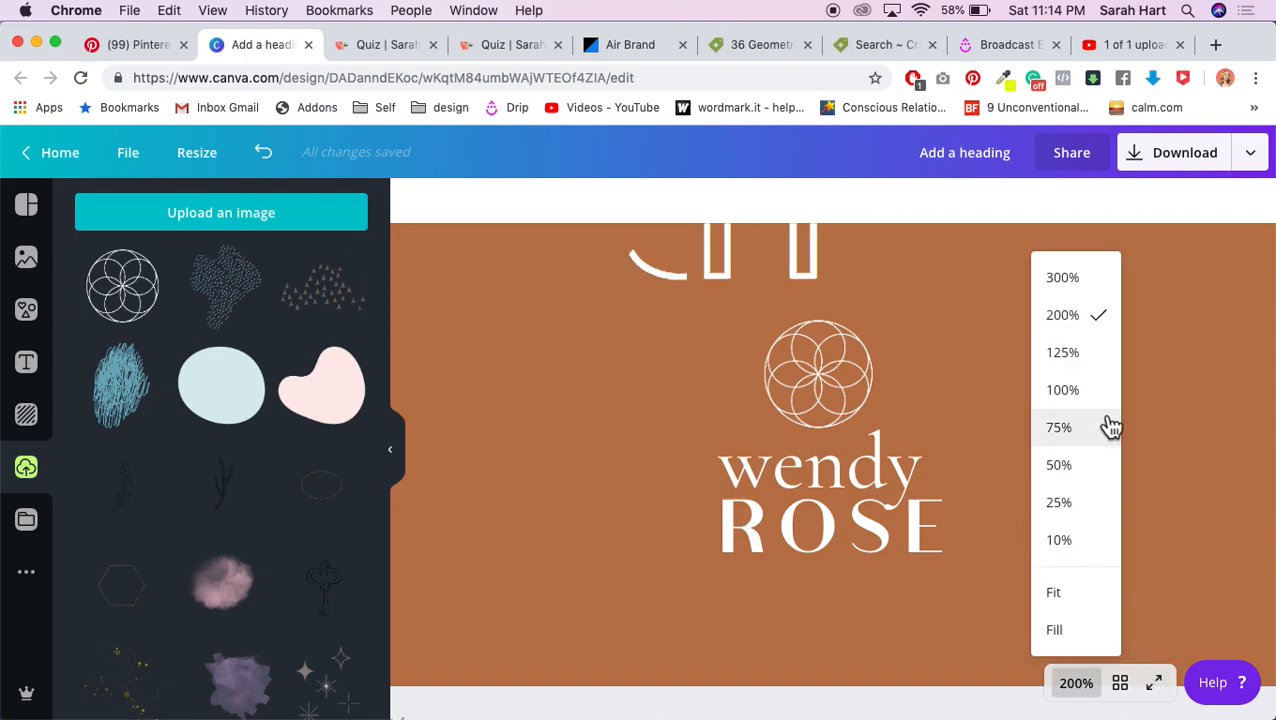
{"action": "left_click", "coordinate": [1082, 400]}
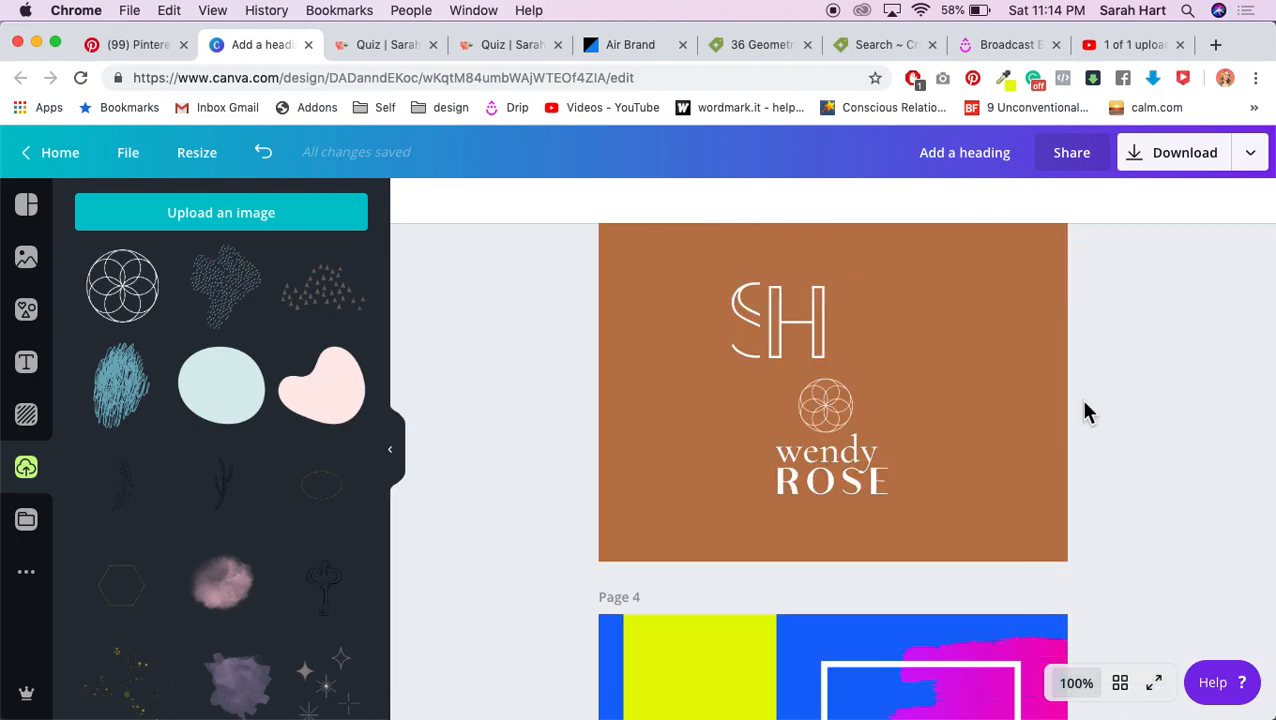
{"action": "scroll", "coordinate": [1087, 410], "scroll_direction": "up", "scroll_amount": 3}
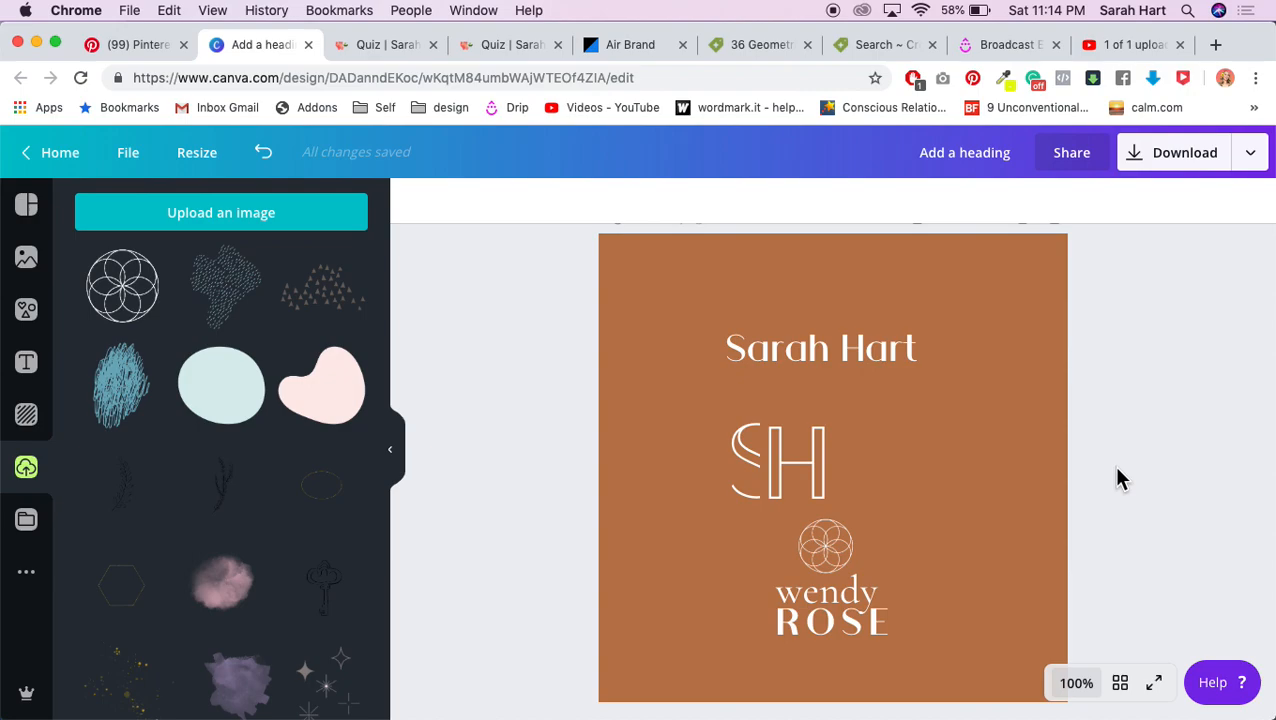